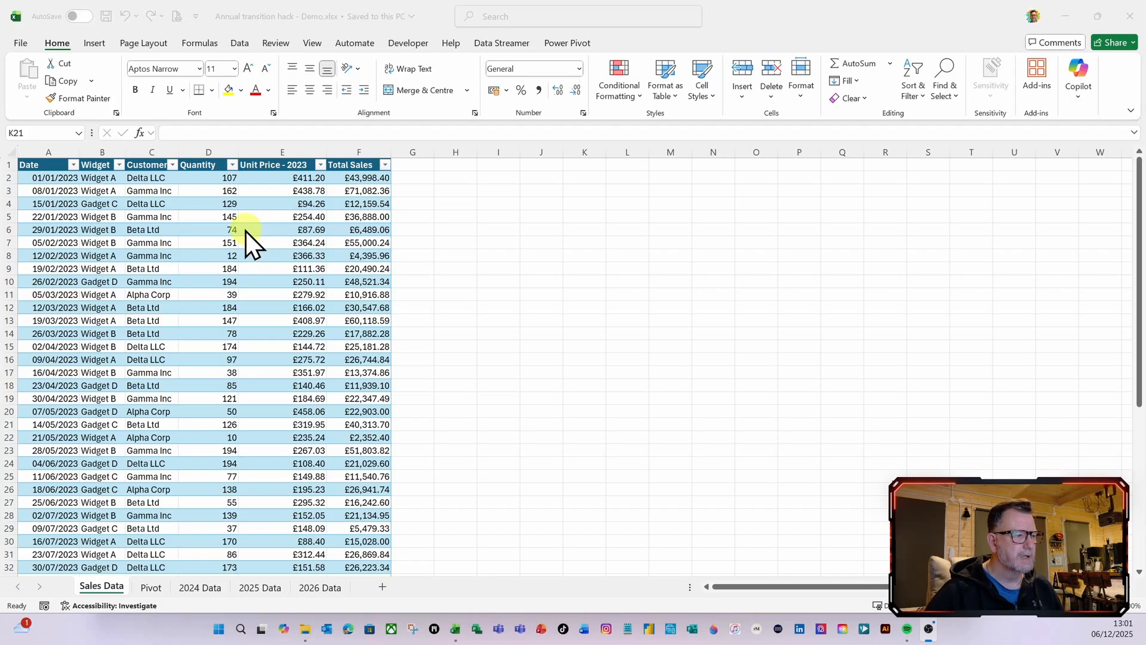
# Filter the pivot table by Gadget D and by Widget A with the Product slicer, and clear the slicer filter.
pyautogui.click(151, 590)
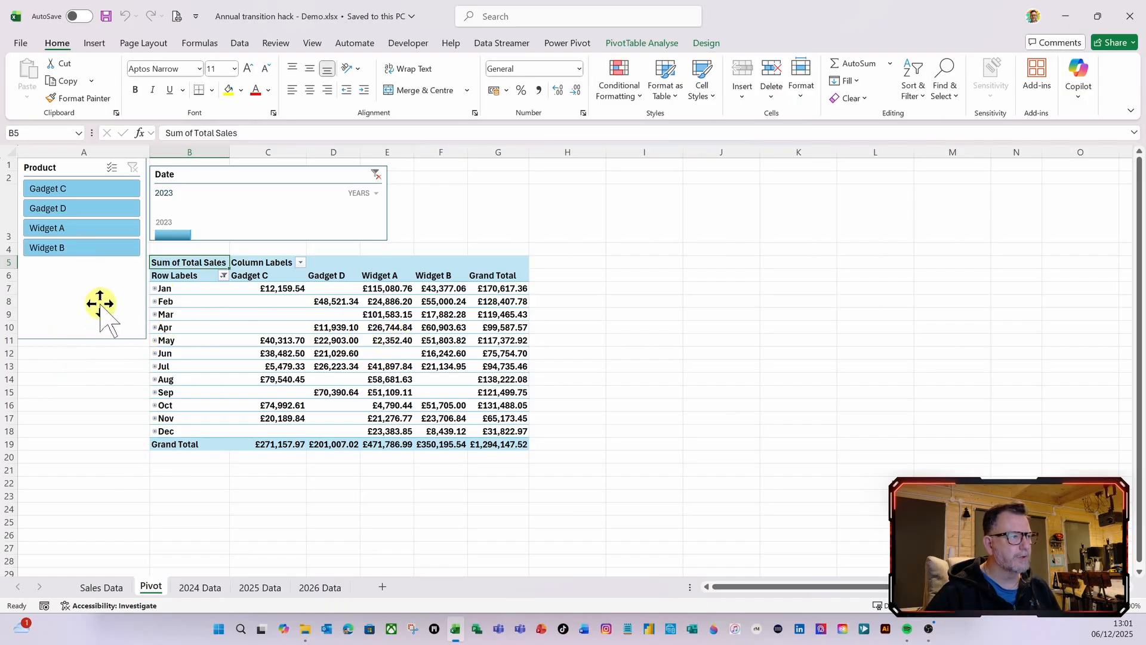
pyautogui.click(71, 208)
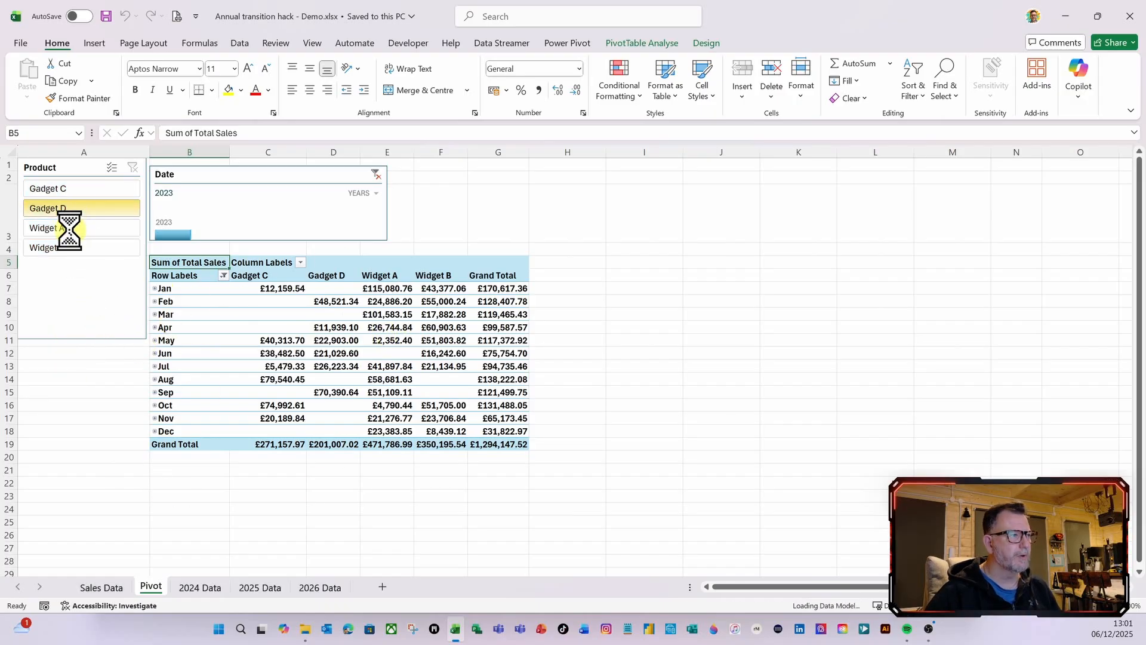
pyautogui.click(72, 228)
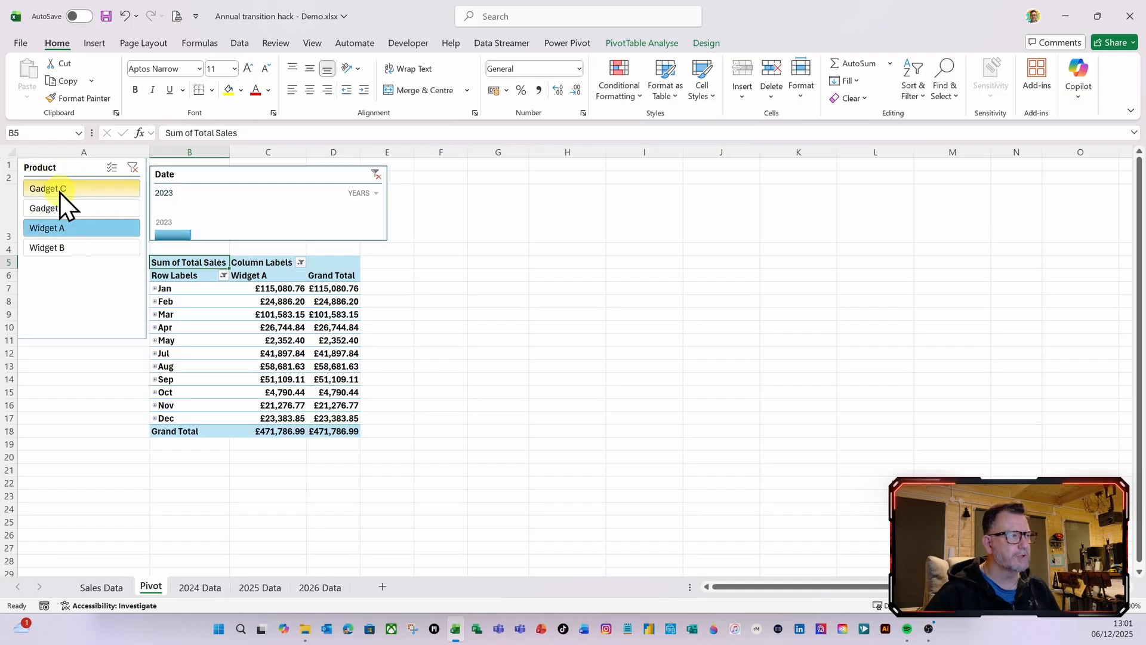
pyautogui.click(132, 168)
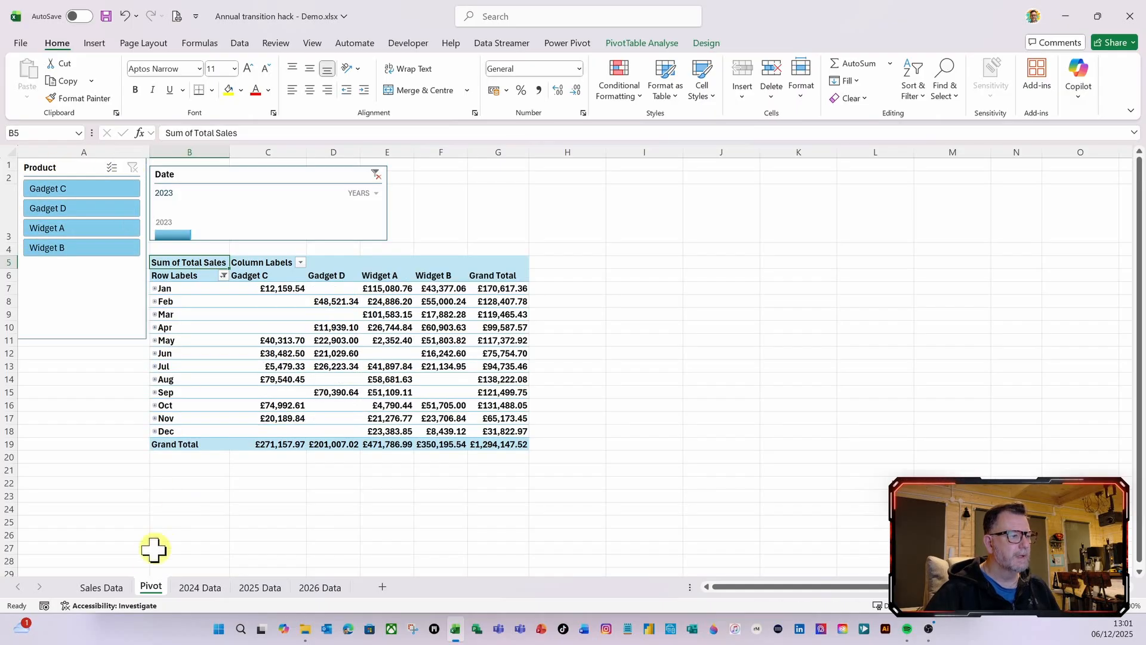
# Examine the Renamed Columns step of the tblSalesData query in the Power Query Editor and return to the Sales Data sheet.
pyautogui.click(112, 589)
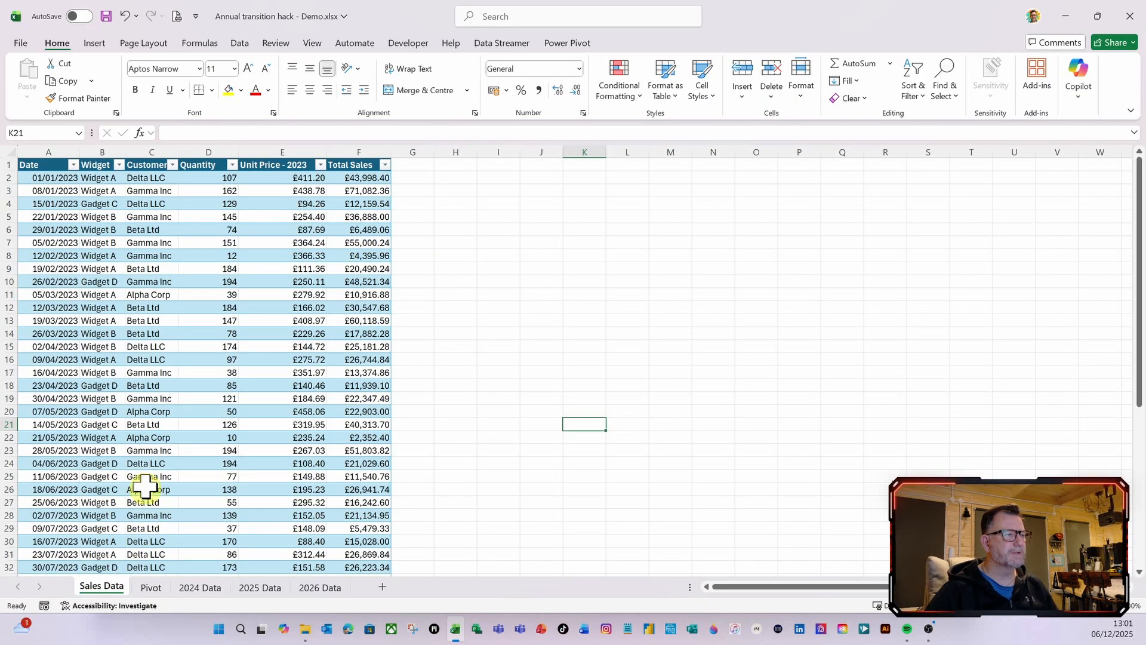
pyautogui.click(241, 45)
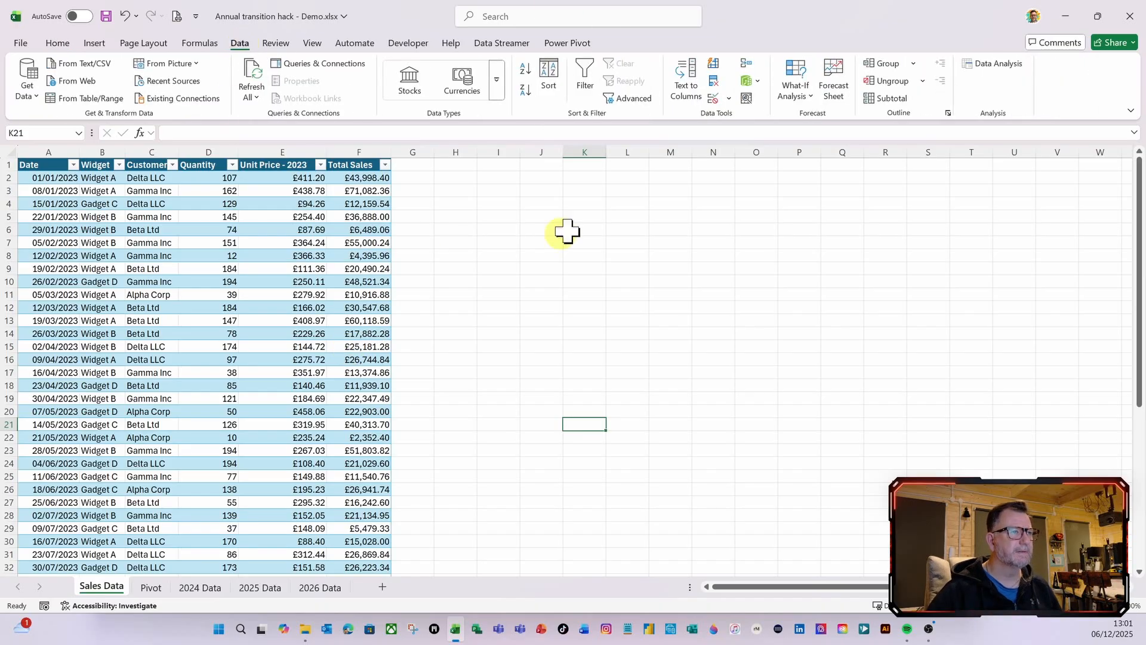
pyautogui.click(336, 62)
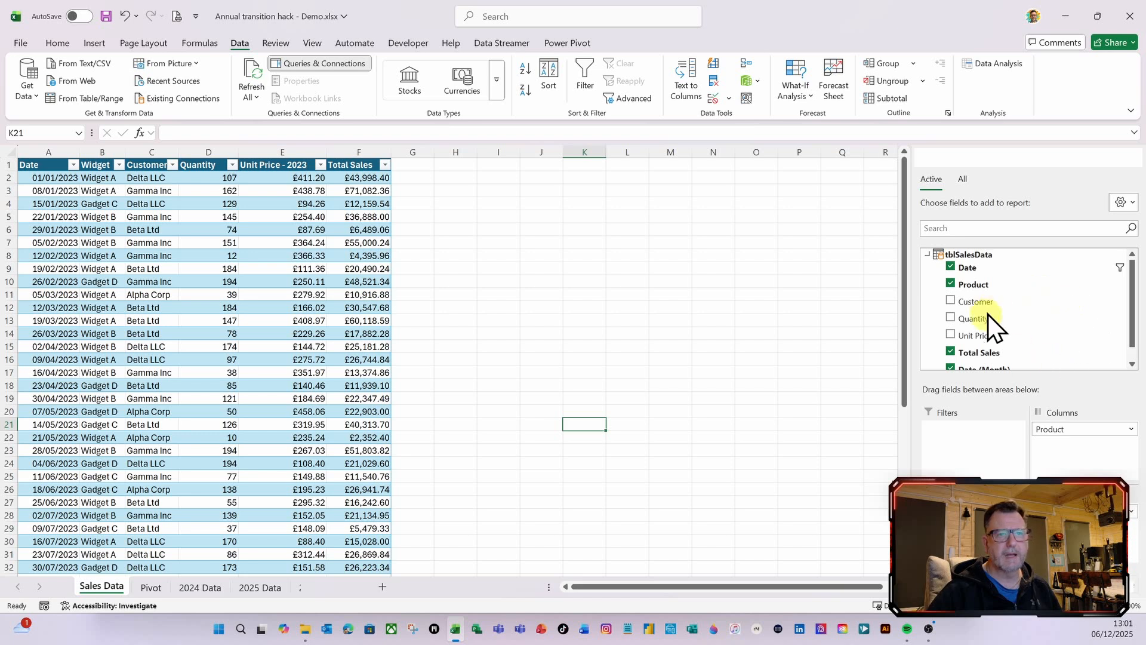
pyautogui.doubleClick(963, 235)
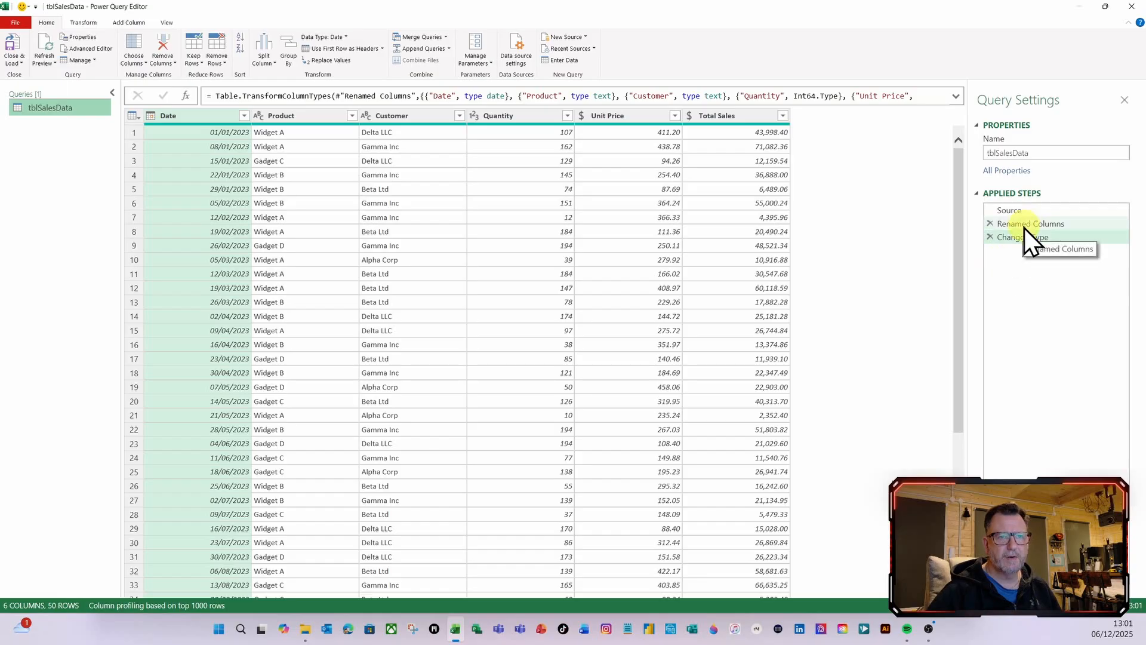
pyautogui.click(1024, 227)
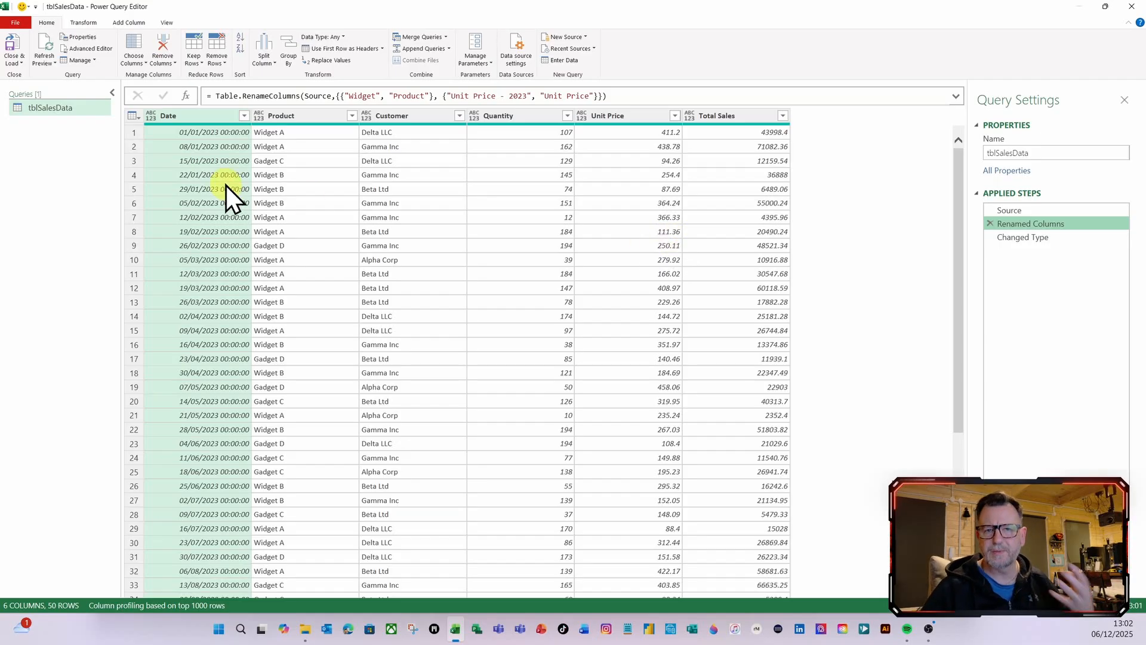
pyautogui.click(13, 48)
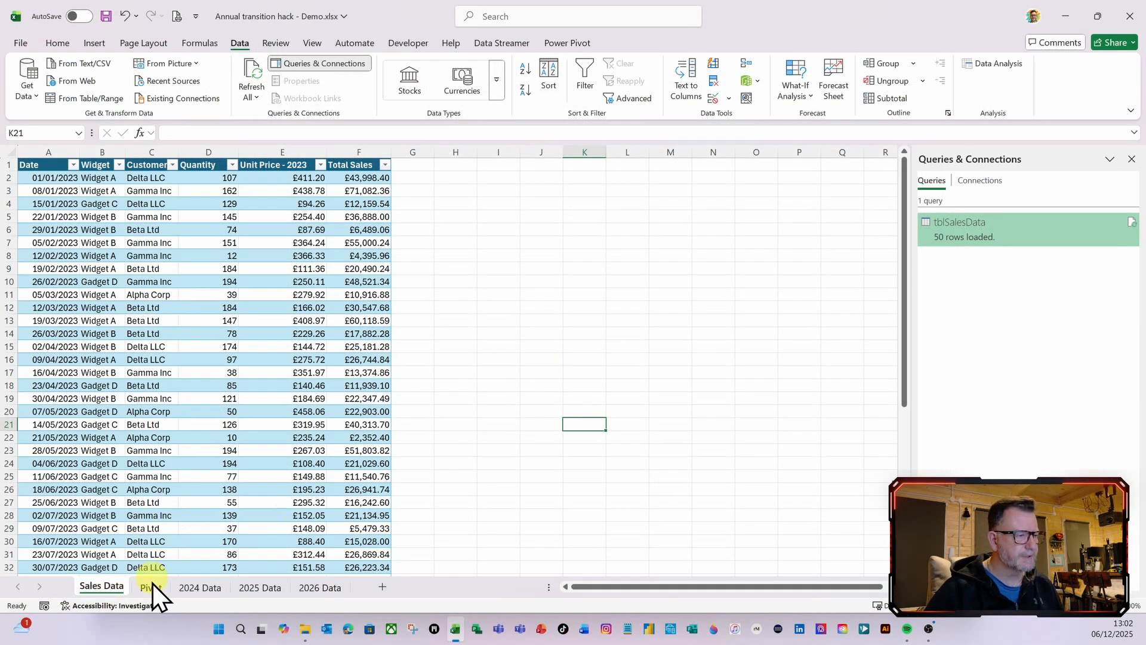
# Copy the whole data block on the 2024 Data sheet, from A1 to the last filled row and column.
pyautogui.click(191, 589)
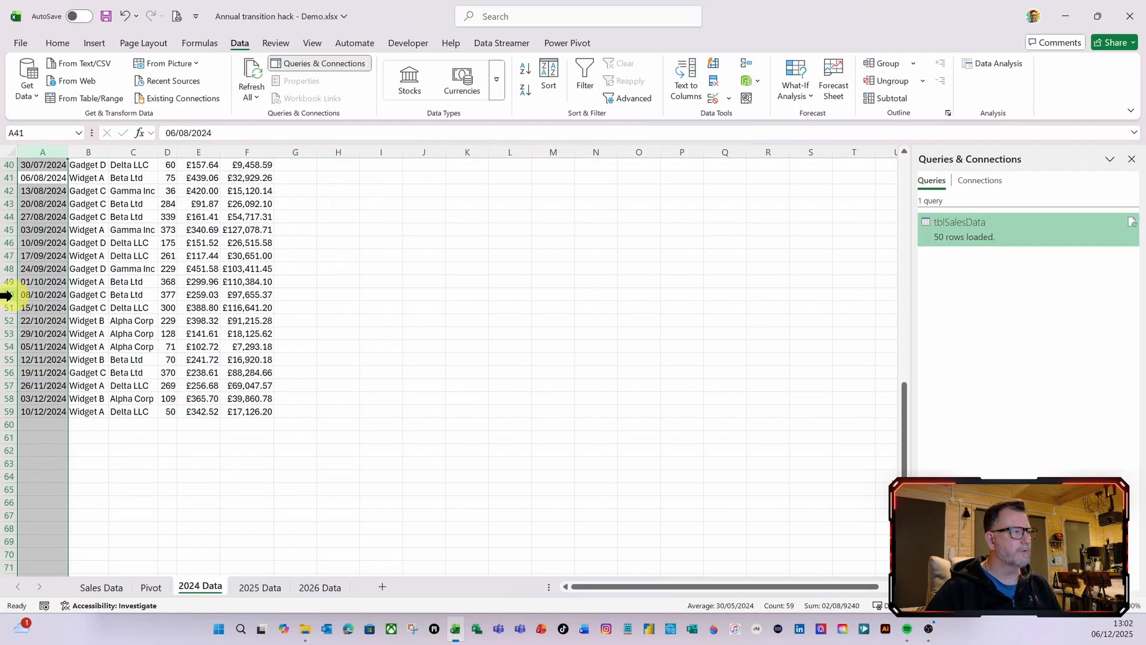
pyautogui.hotkey('ctrl', 'Home')
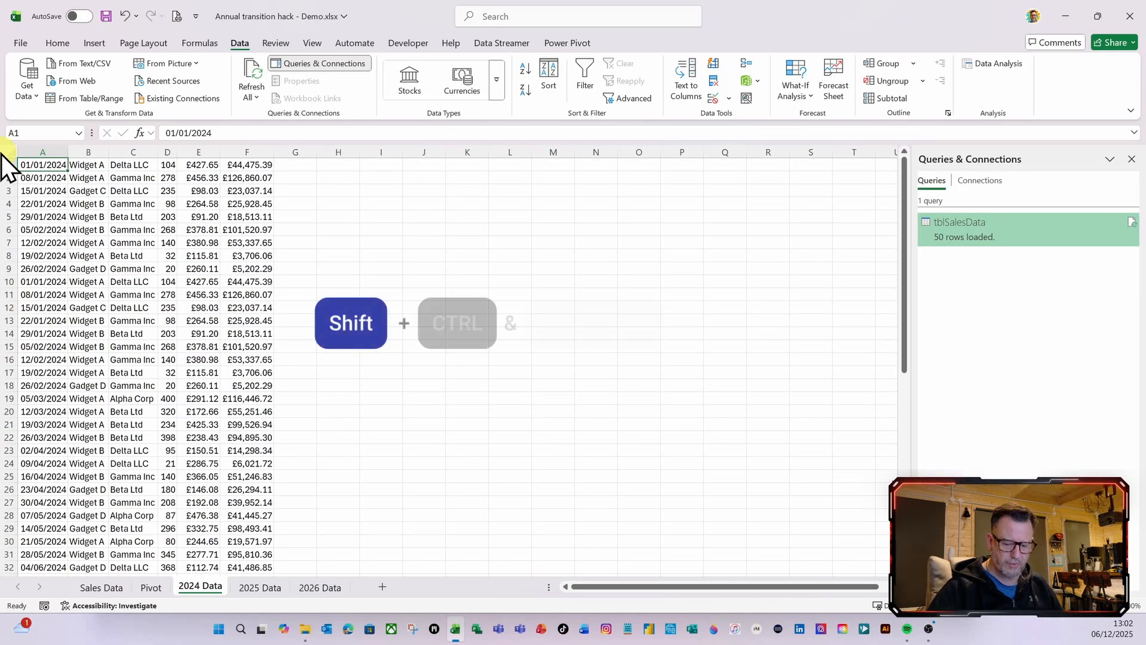
pyautogui.hotkey('ctrl', 'shift', 'Right')
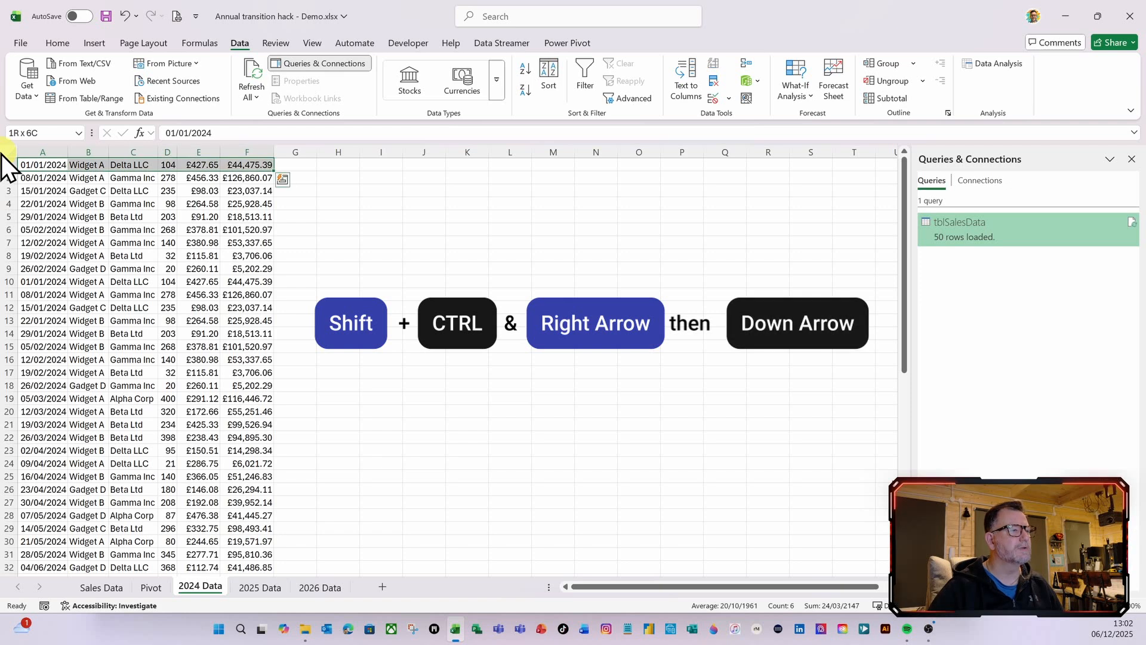
pyautogui.hotkey('ctrl', 'shift', 'Down')
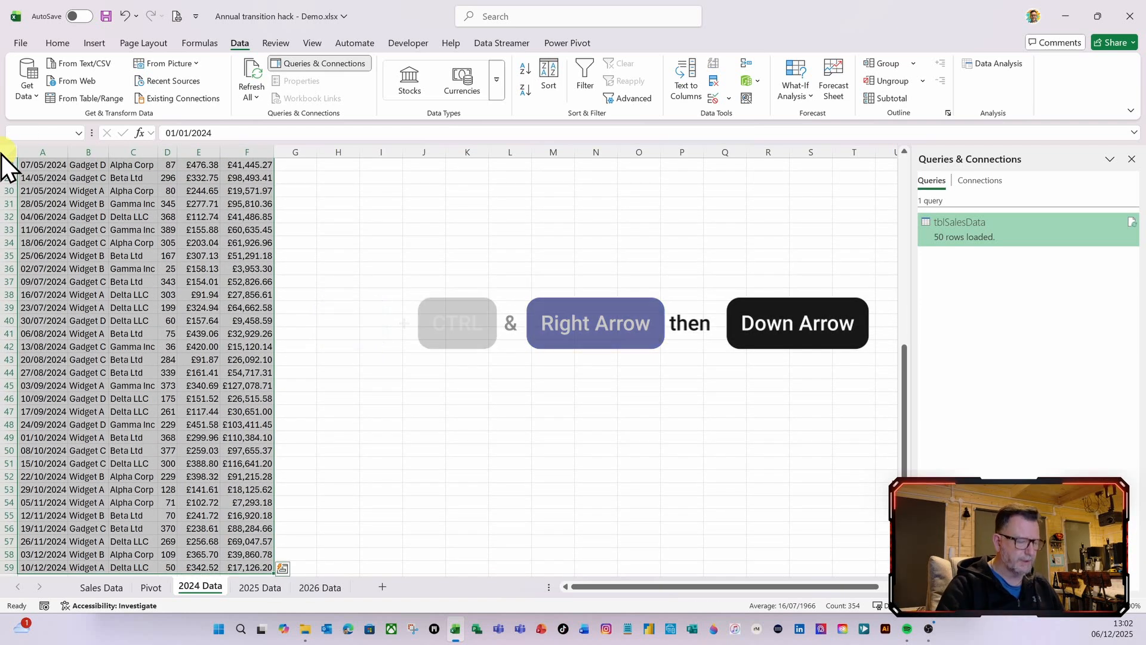
pyautogui.hotkey('ctrl', 'c')
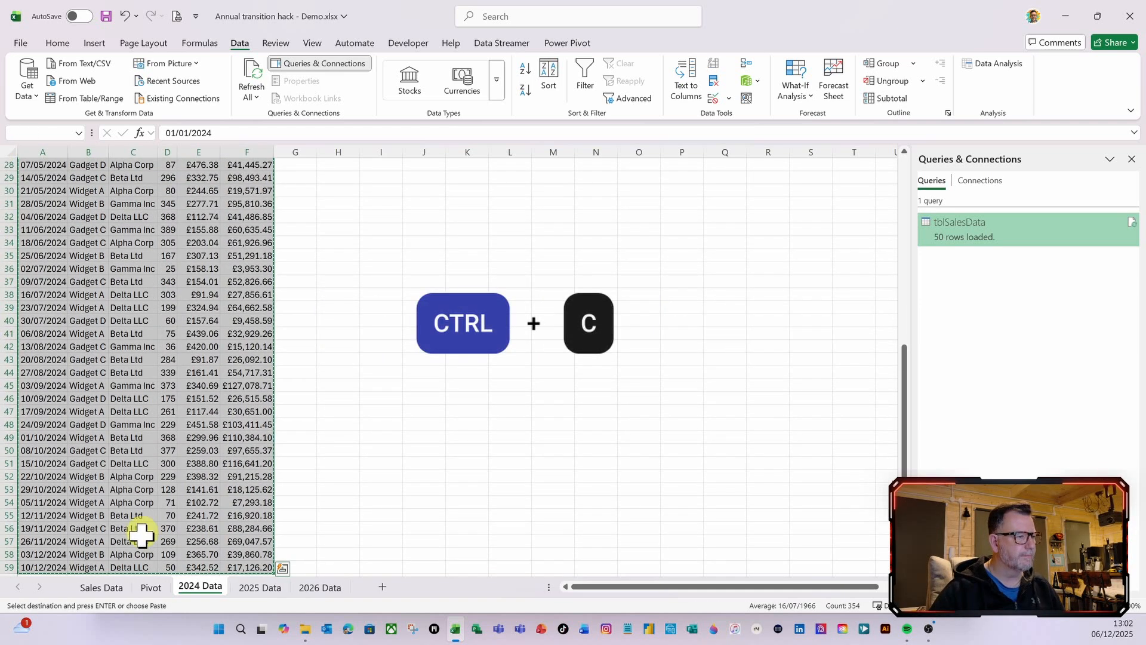
# Paste the copied 2024 rows directly below the Sales Data table, starting at cell A52.
pyautogui.click(103, 590)
pyautogui.scroll(-12, 159, 473)
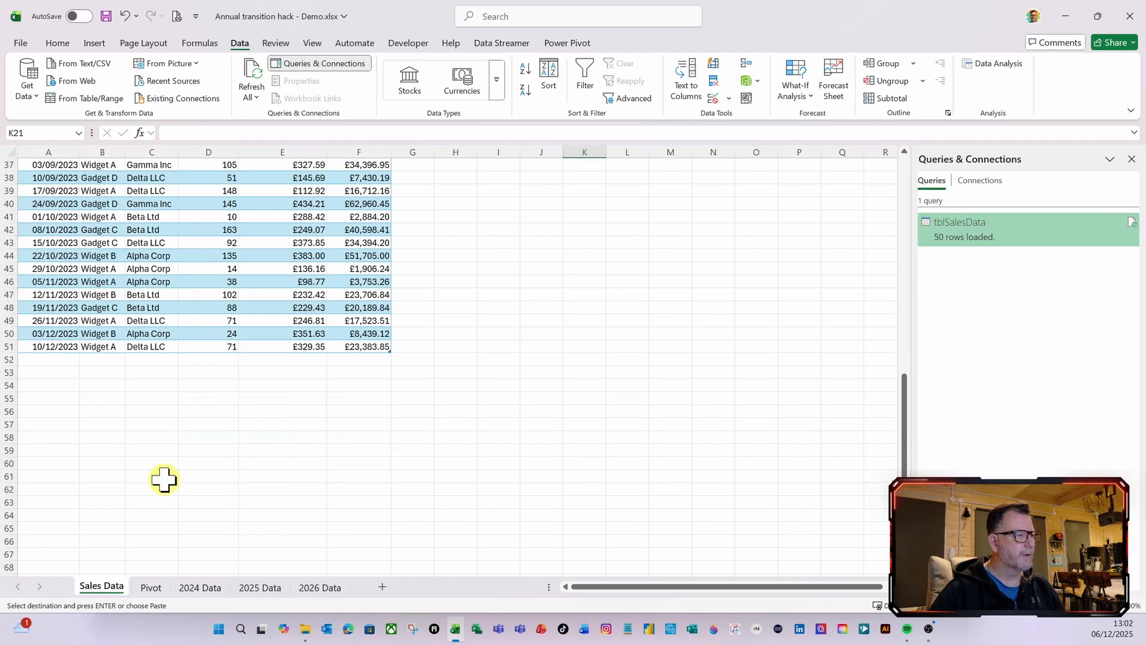
pyautogui.scroll(2, 163, 479)
pyautogui.click(51, 436)
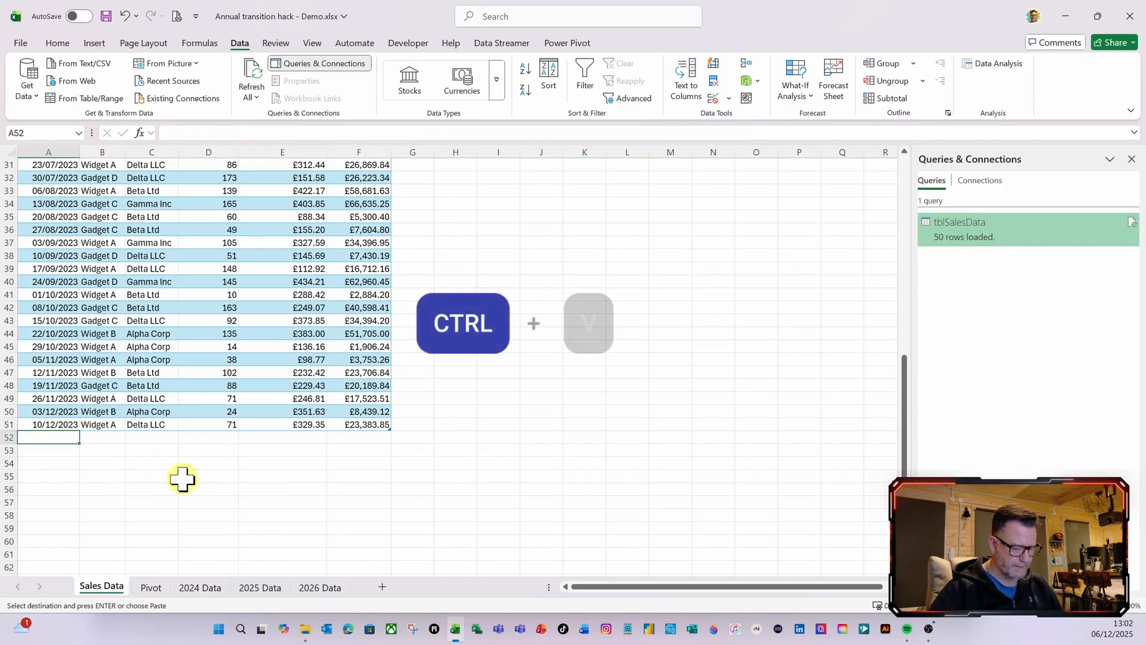
pyautogui.hotkey('ctrl', 'v')
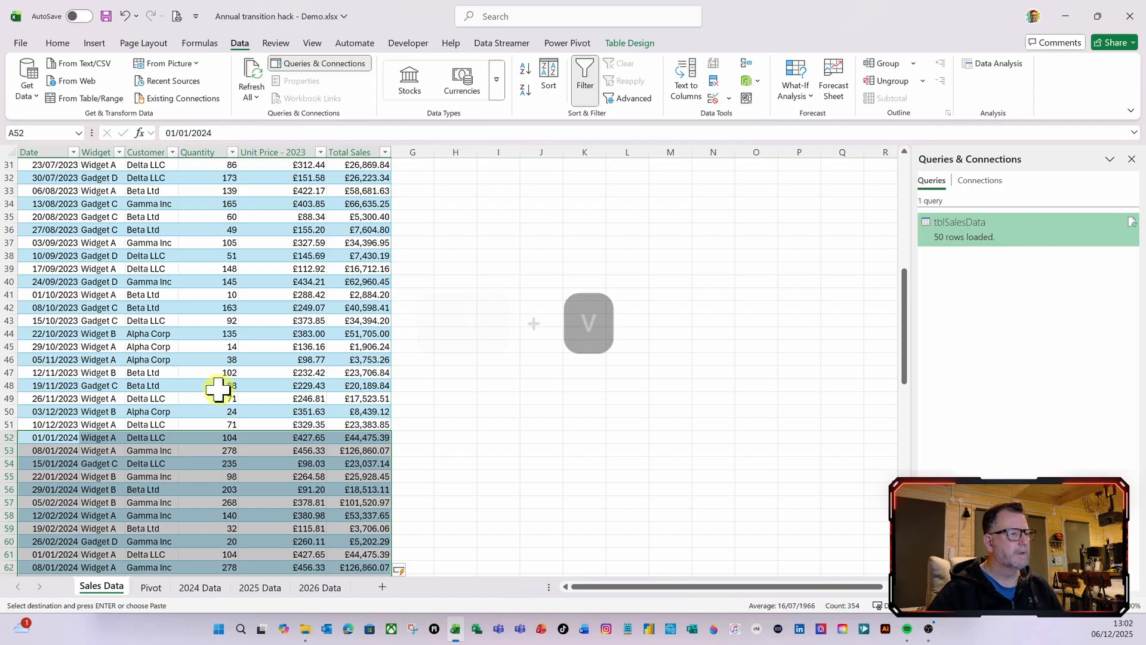
# Change the unit price header in E1 of the Sales Data table to "Unit Price - 2024" and try to refresh all data.
pyautogui.scroll(10, 218, 389)
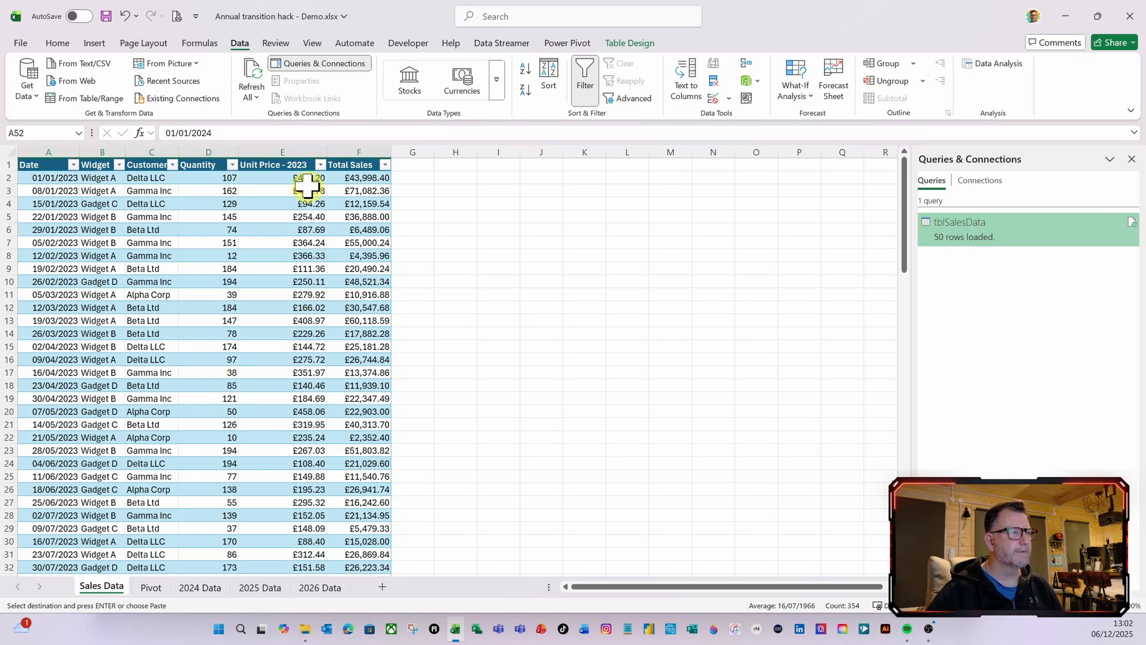
pyautogui.click(296, 162)
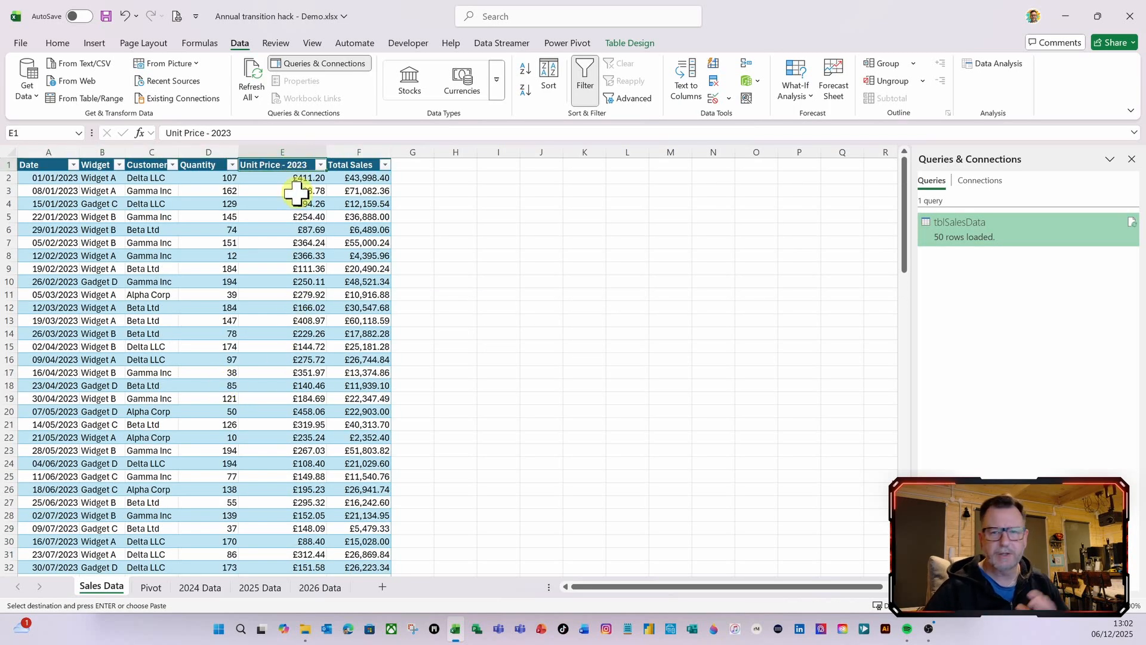
pyautogui.click(242, 132)
pyautogui.write('4')
pyautogui.press('Return')
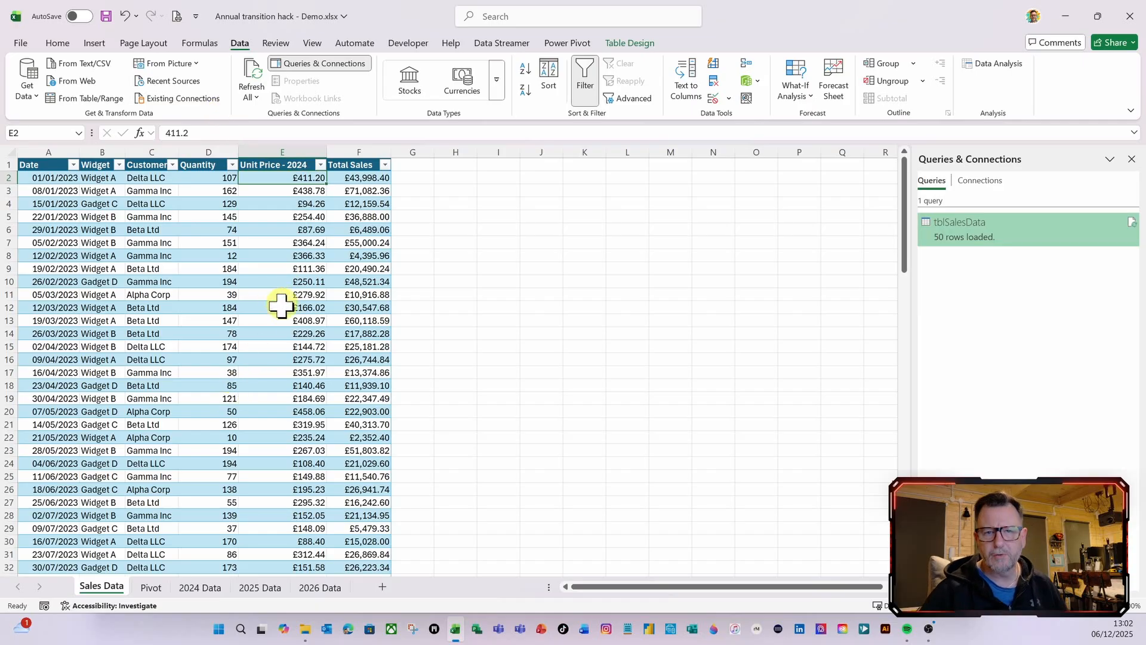
pyautogui.click(255, 76)
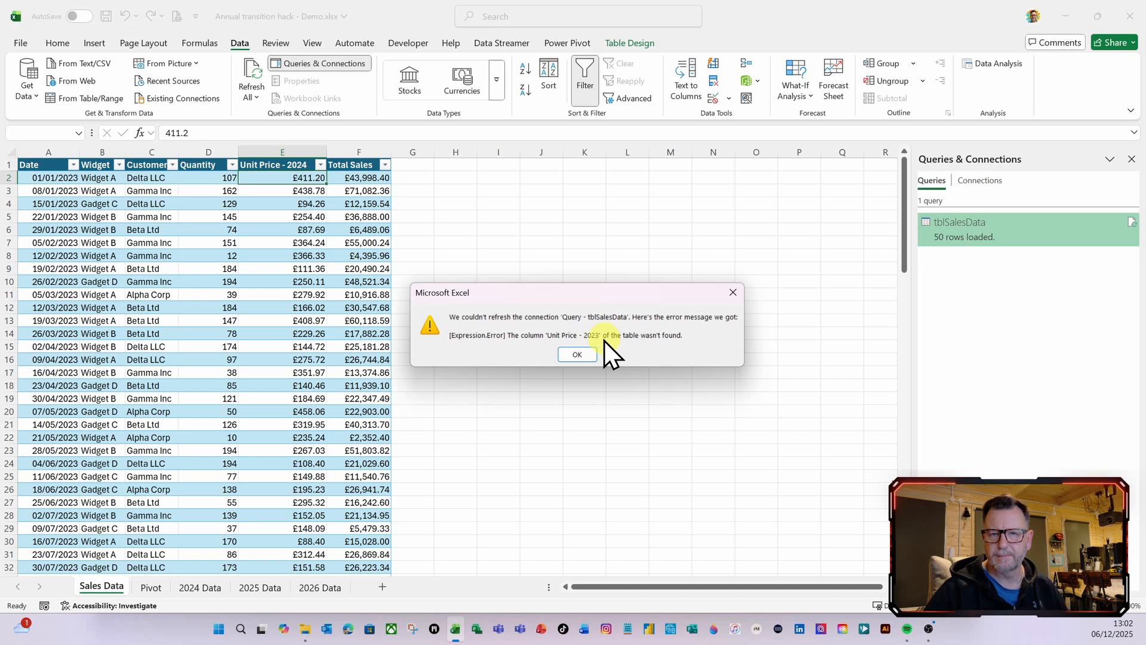
pyautogui.click(576, 355)
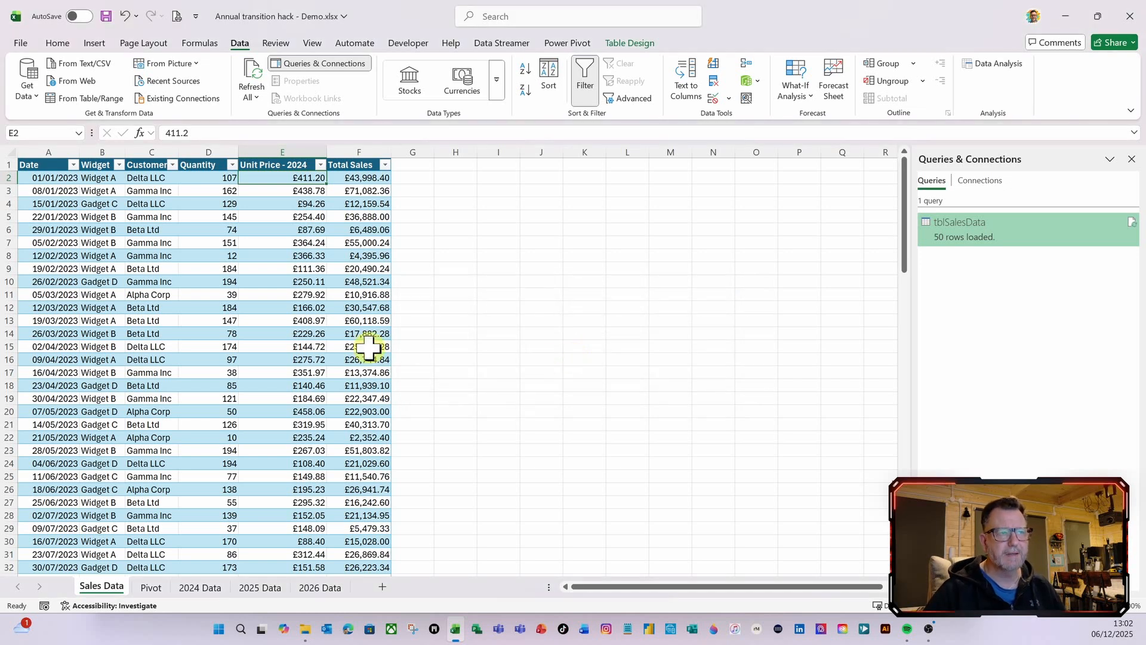
# Change the source column in the tblSalesData query's Renamed Columns formula to "Unit Price - 2024", check the Changed Type step and load the query.
pyautogui.doubleClick(960, 234)
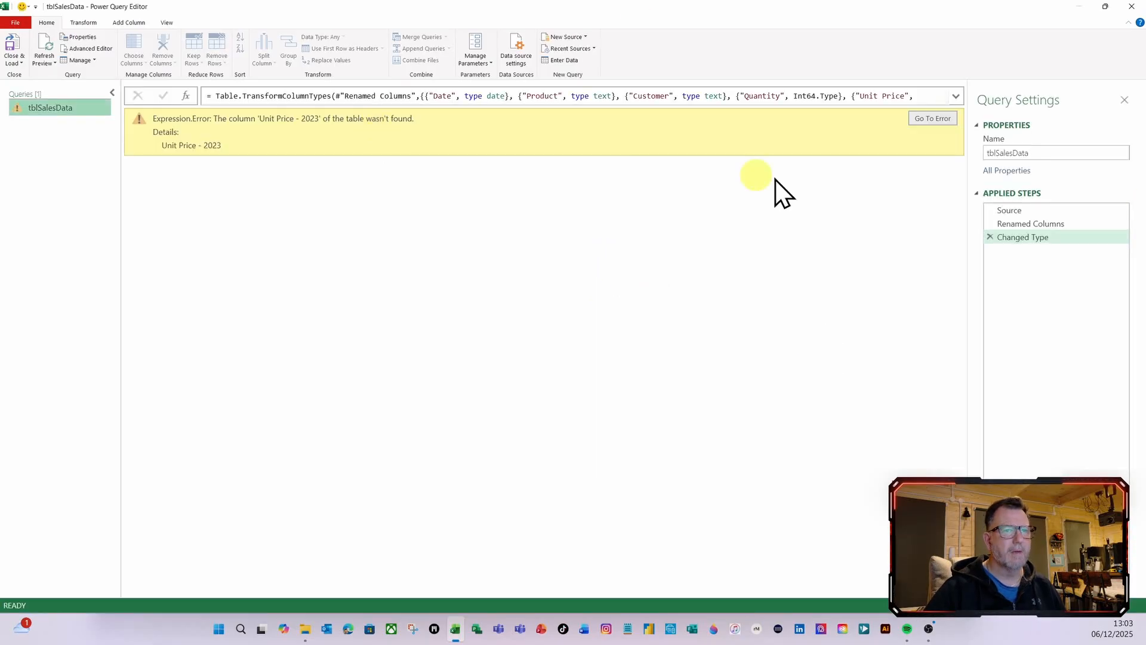
pyautogui.click(1011, 224)
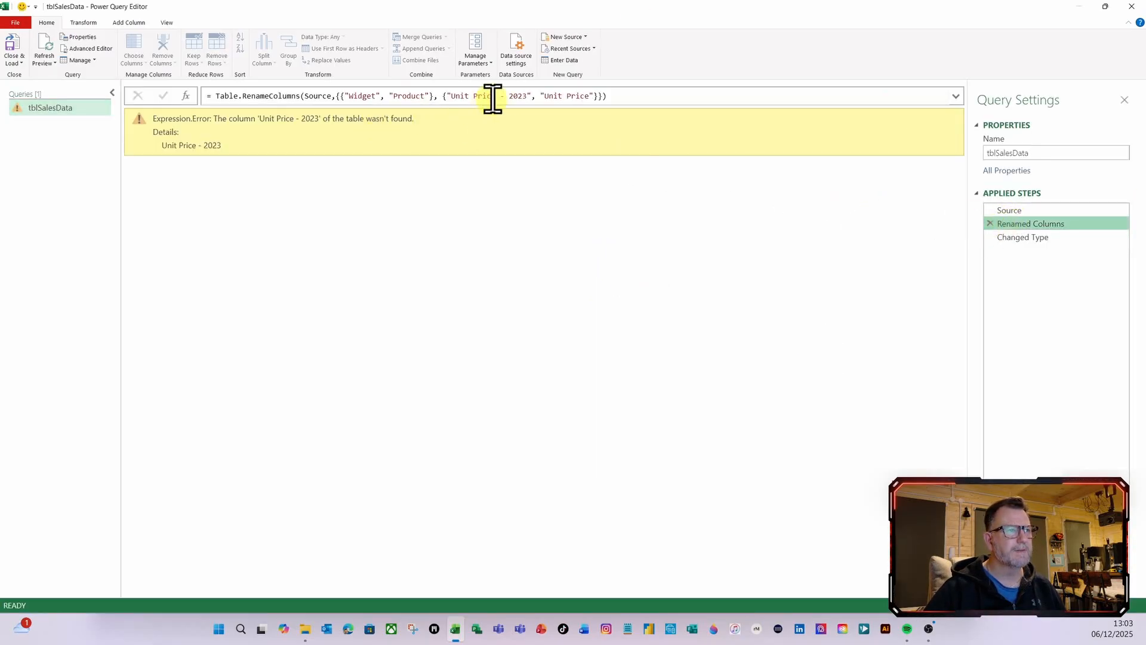
pyautogui.click(528, 95)
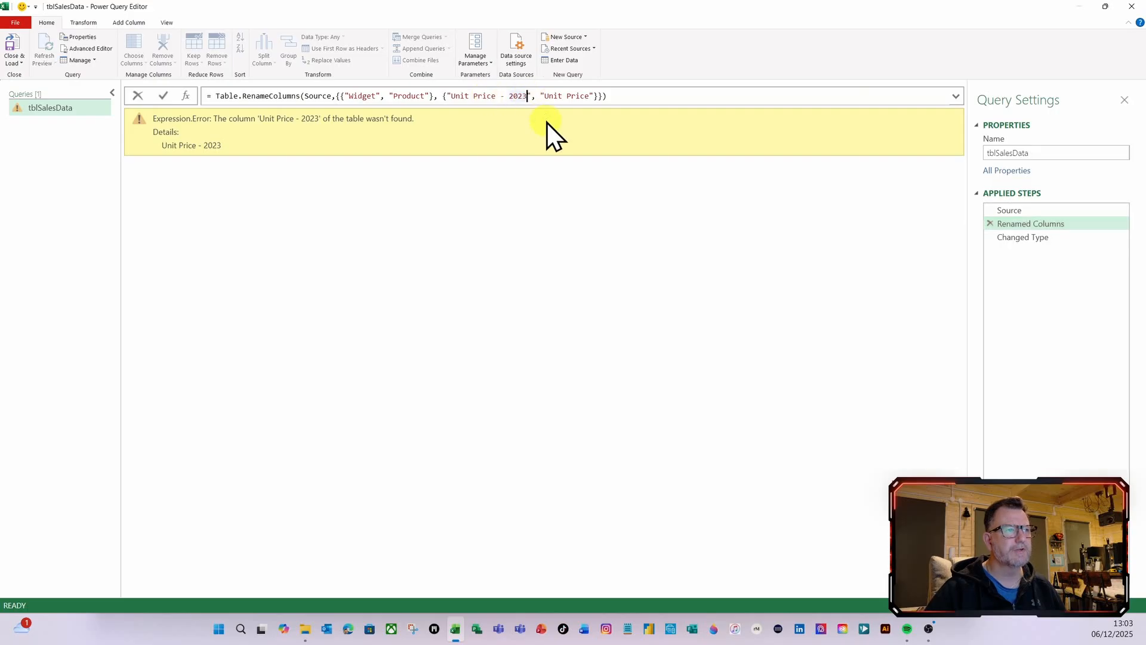
pyautogui.press('BackSpace')
pyautogui.write('4')
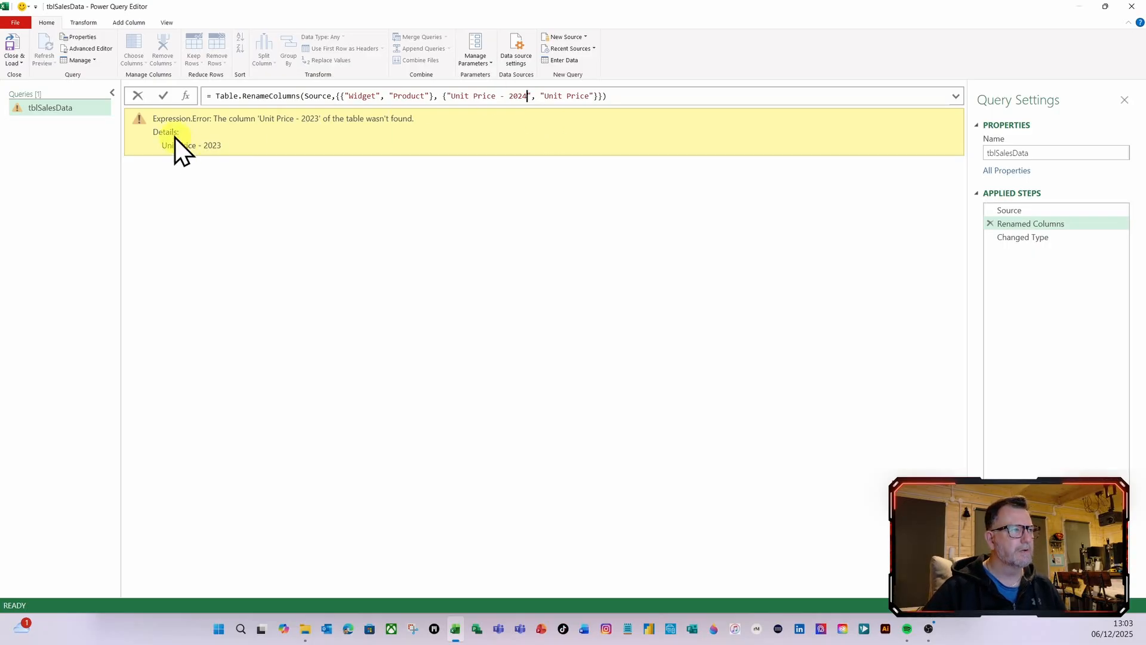
pyautogui.click(163, 96)
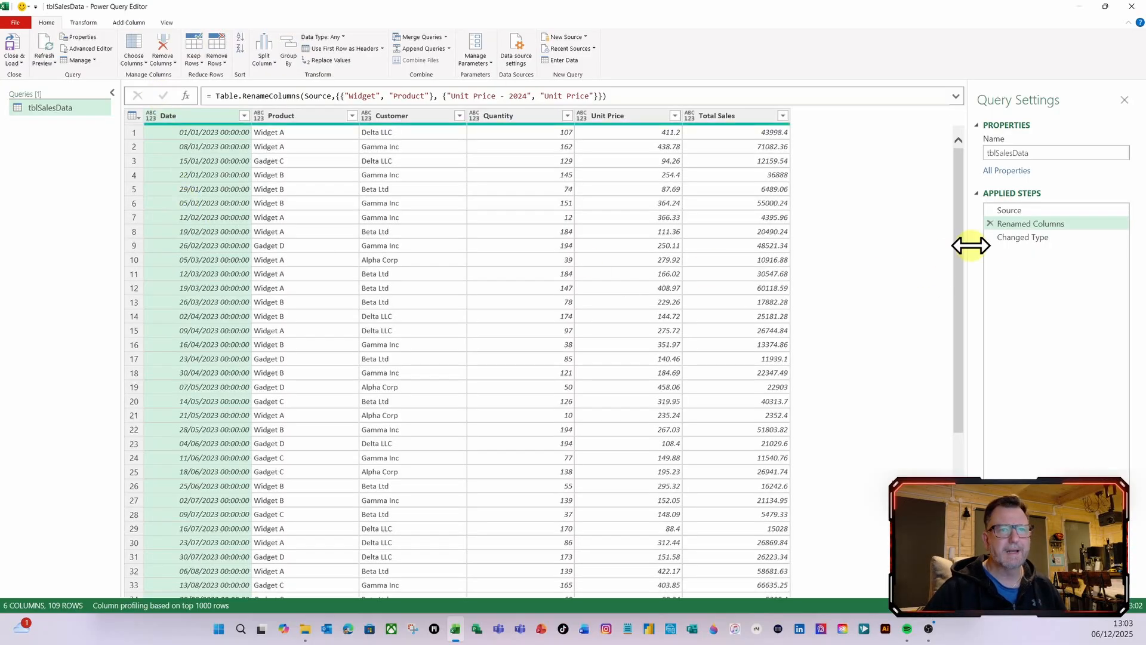
pyautogui.click(1013, 238)
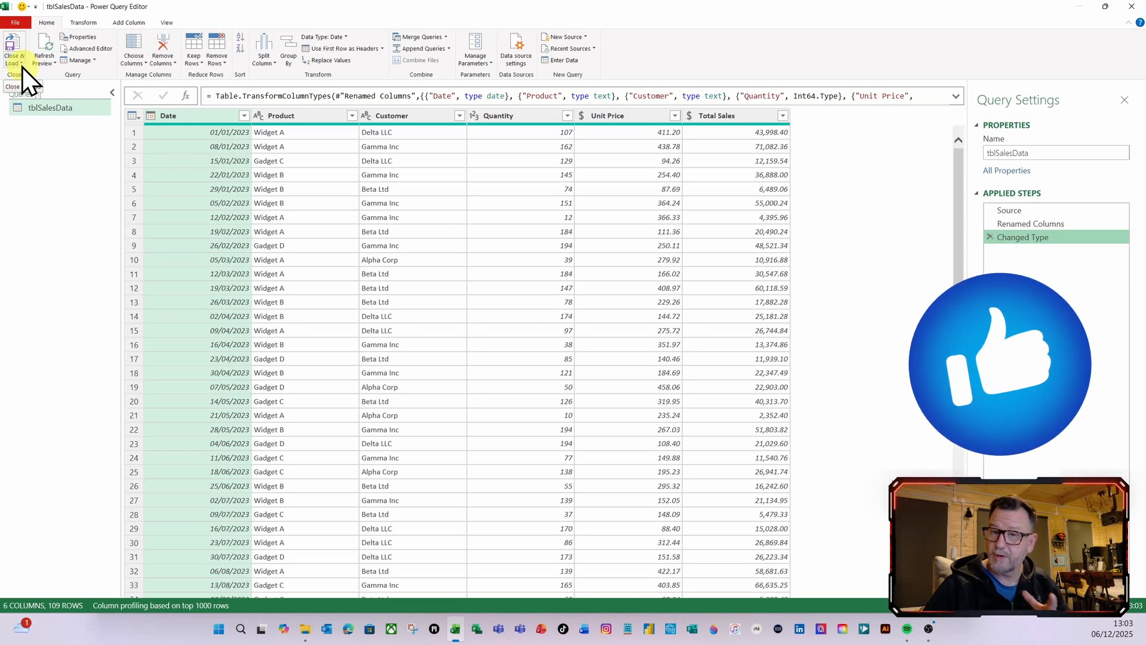
pyautogui.click(12, 49)
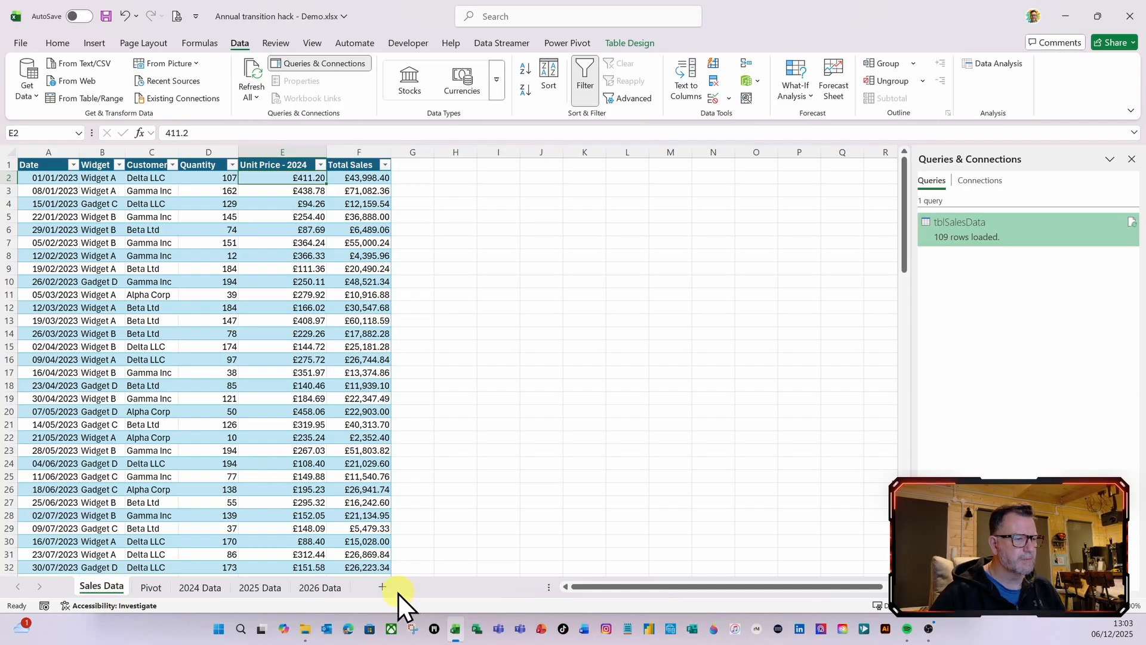
# Add a new worksheet after Sales Data and name it "Column Mappings".
pyautogui.click(382, 587)
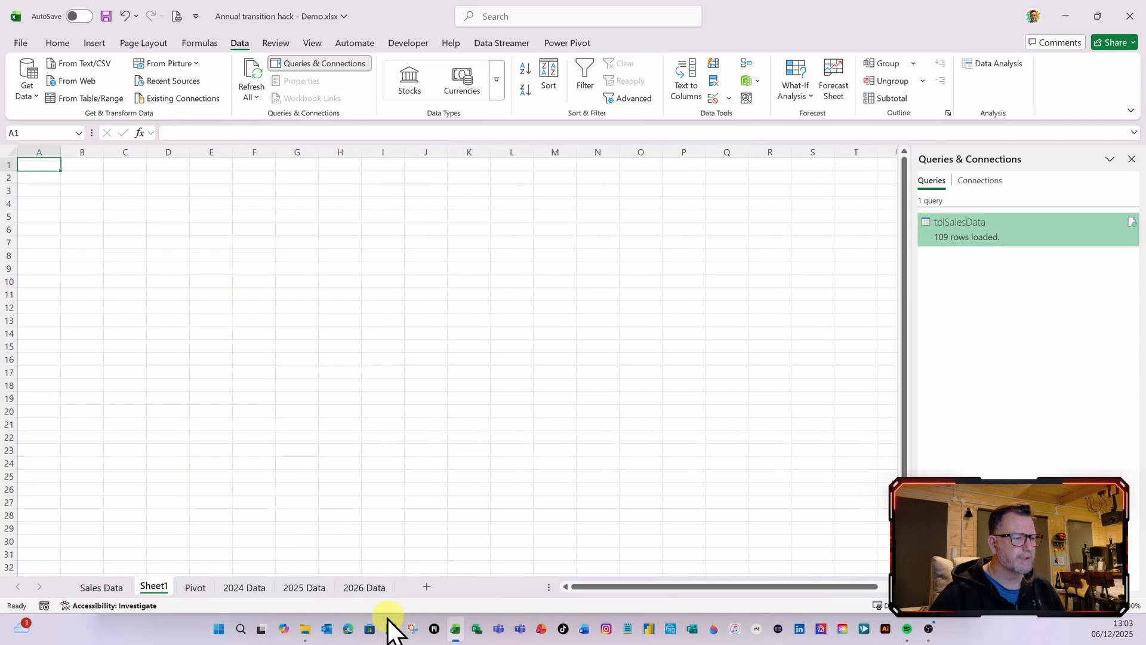
pyautogui.rightClick(155, 588)
pyautogui.click(192, 418)
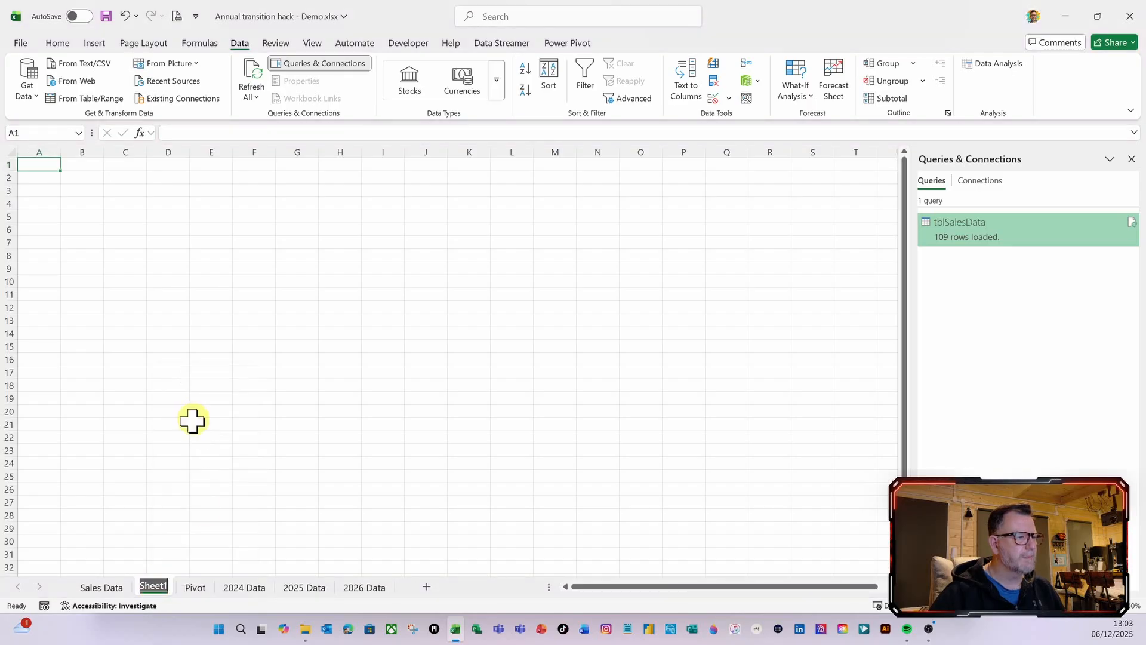
pyautogui.write('Colu')
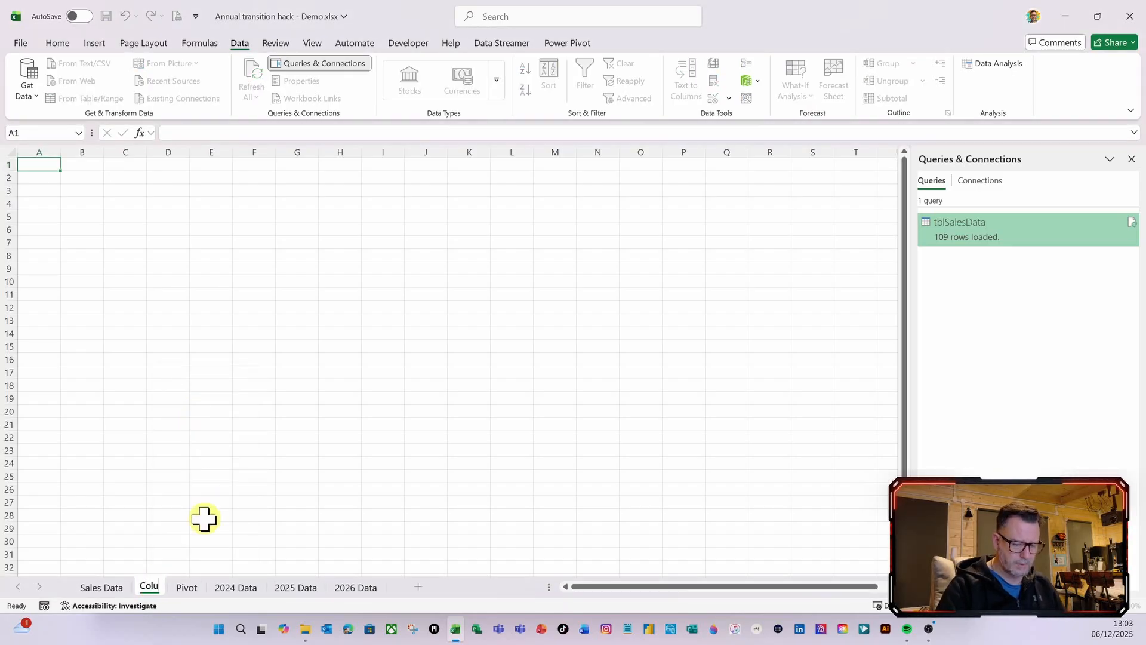
pyautogui.write('mn Mappings')
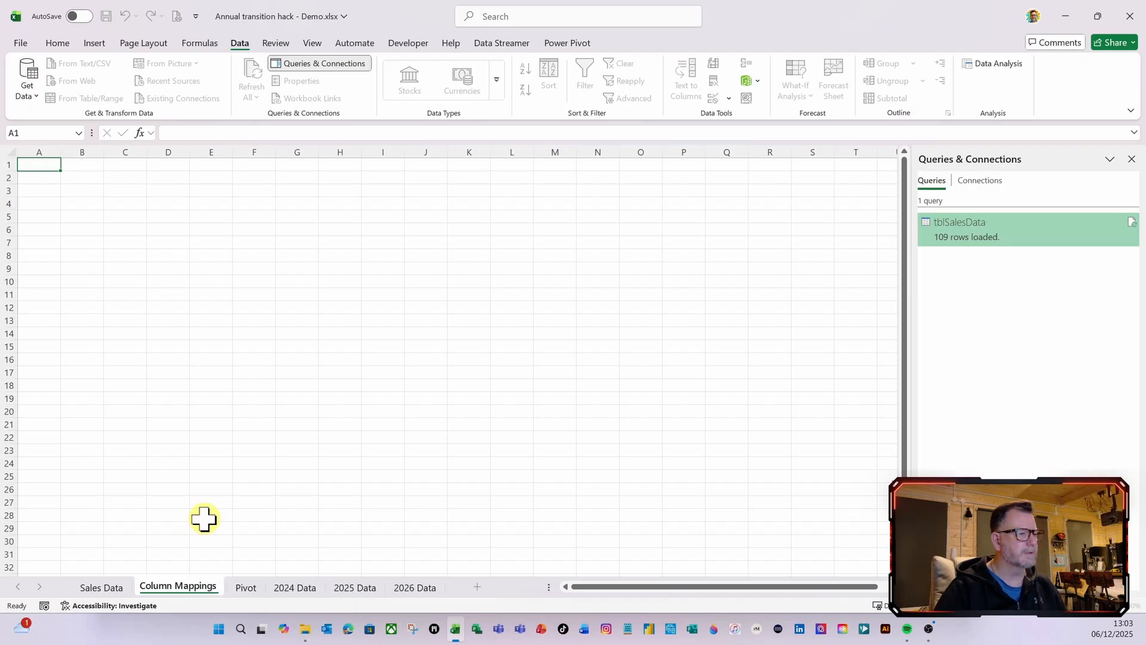
pyautogui.press('Return')
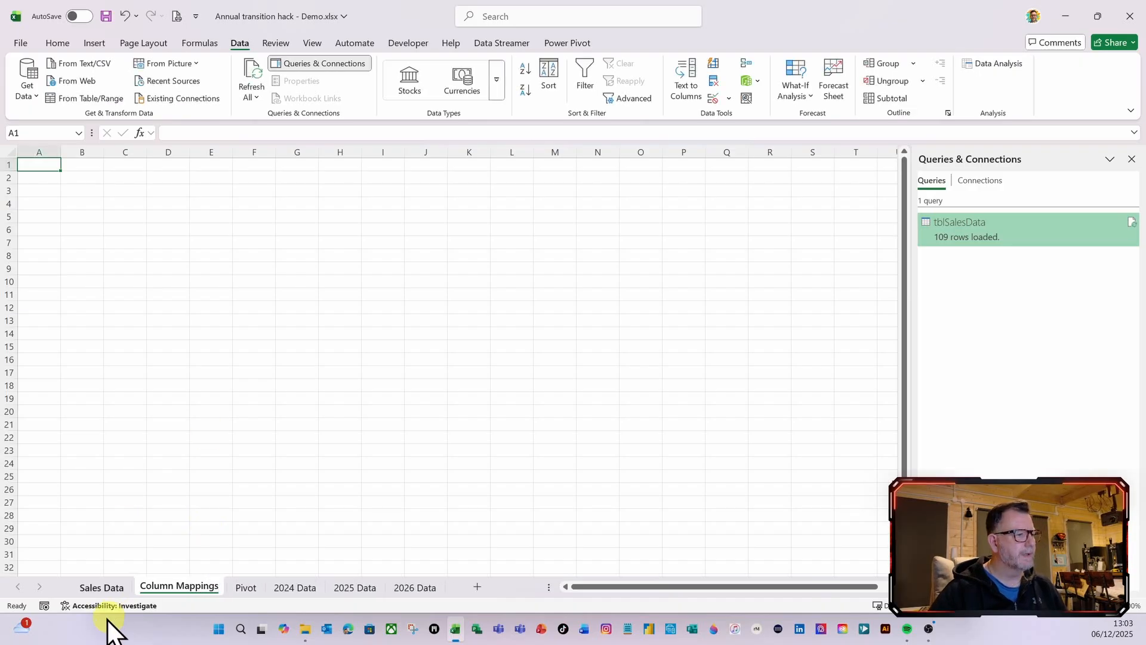
# Copy the six header cells of the Sales Data table, from Date to Total Sales.
pyautogui.click(108, 589)
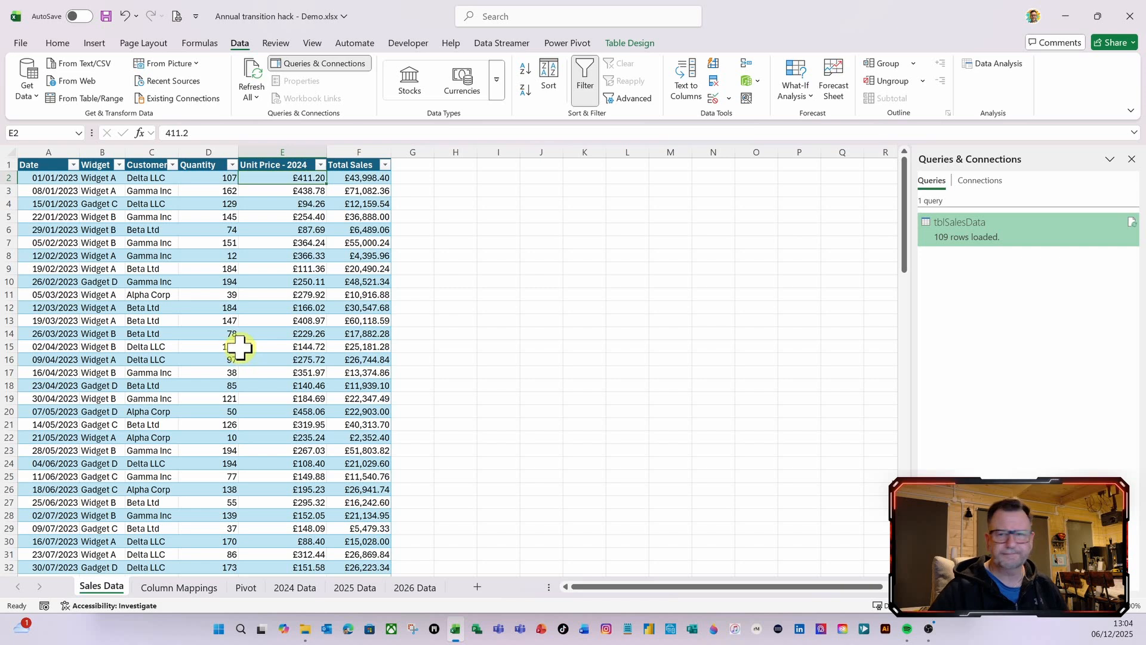
pyautogui.moveTo(37, 166); pyautogui.dragTo(343, 166)
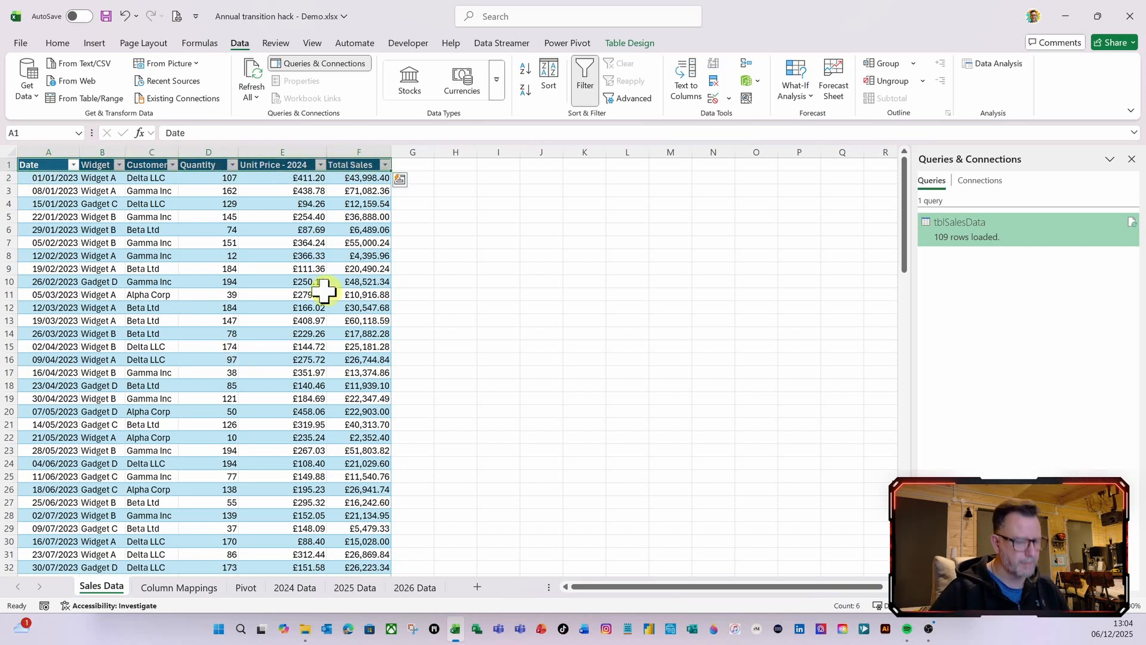
pyautogui.hotkey('ctrl', 'c')
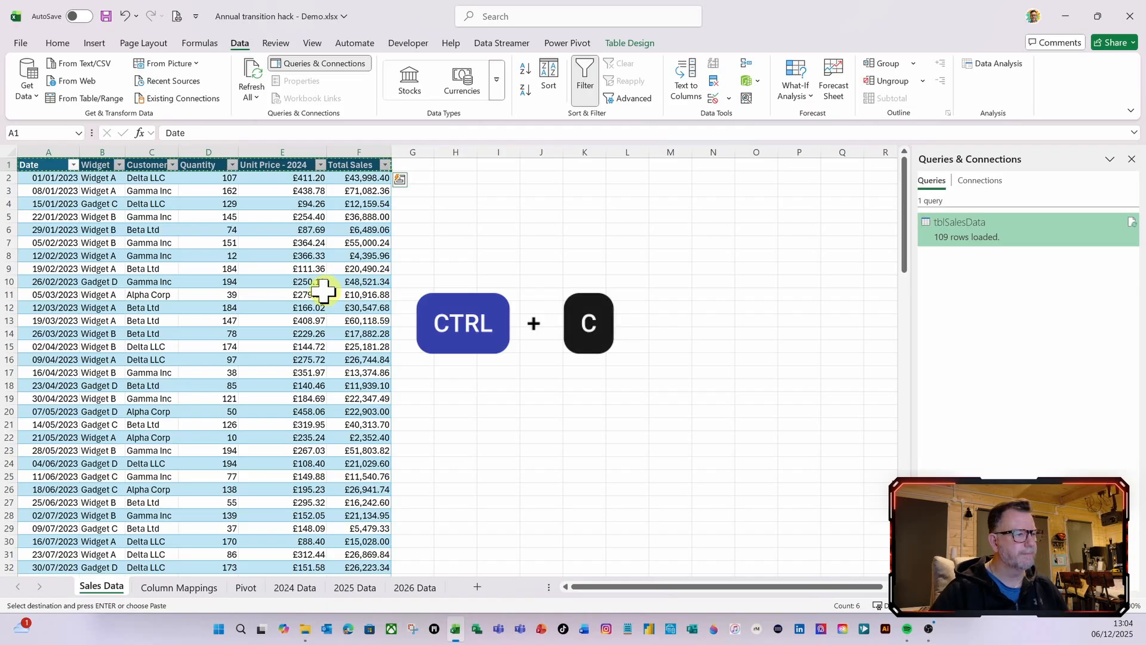
# Paste the copied headers into the Column Mappings sheet from A2 downwards as transposed values.
pyautogui.click(179, 588)
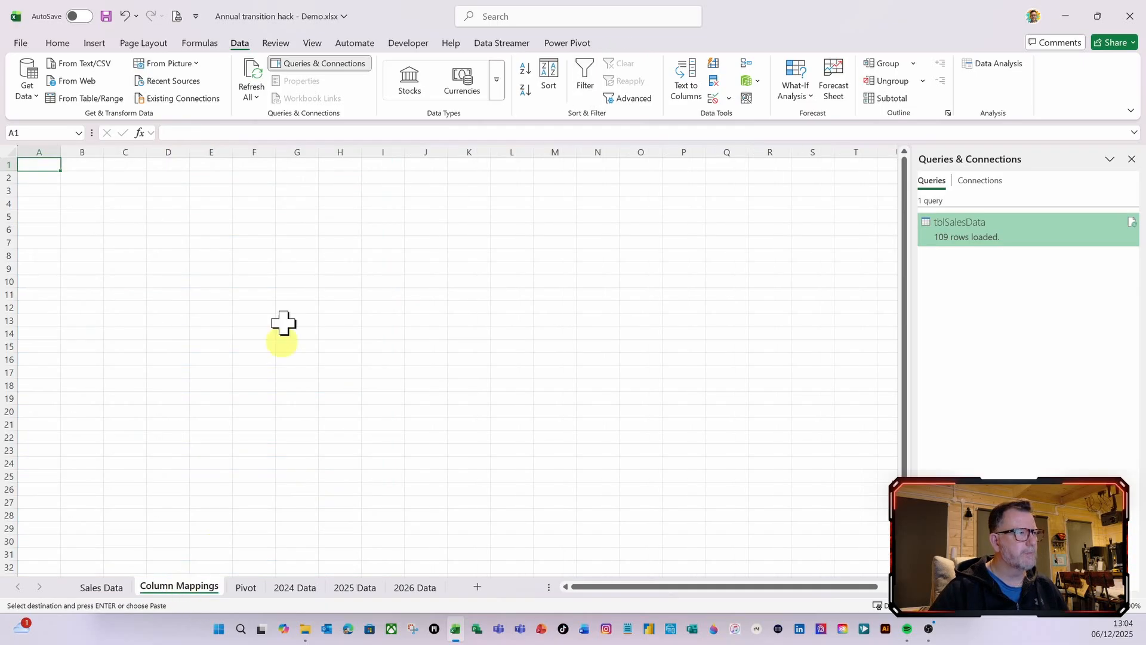
pyautogui.click(40, 180)
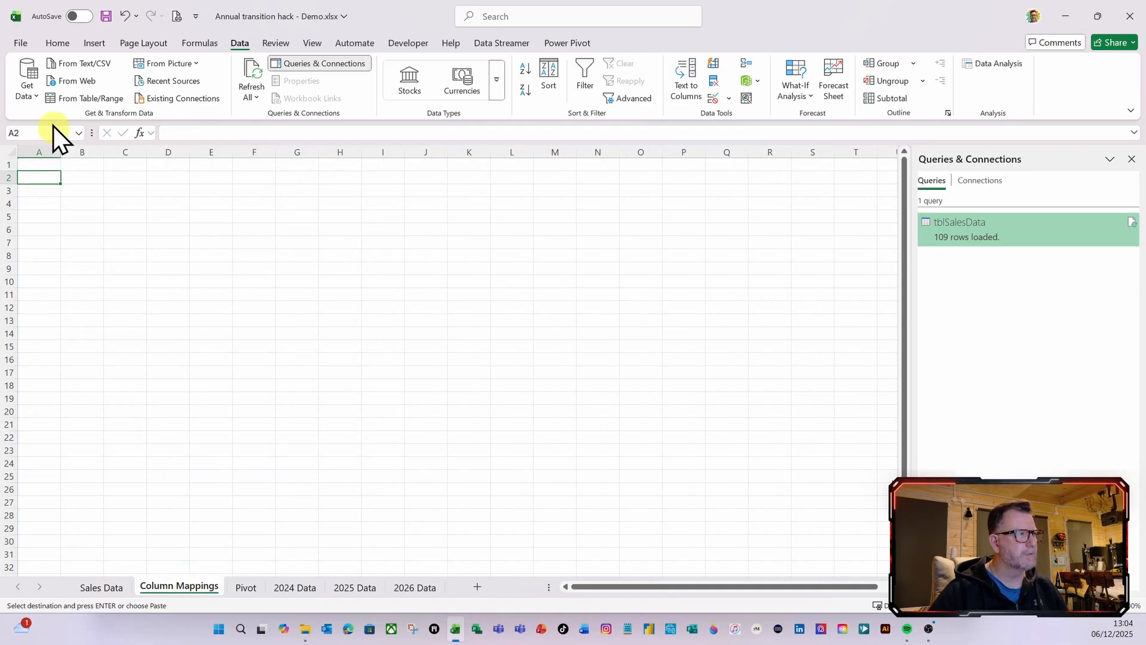
pyautogui.click(55, 42)
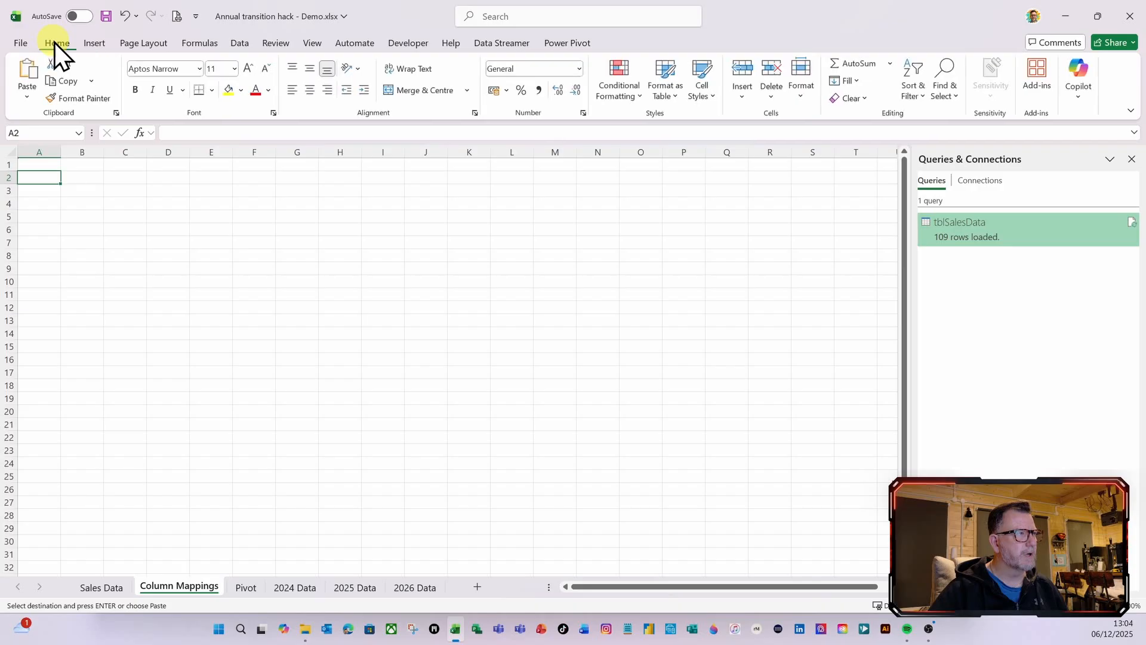
pyautogui.click(27, 98)
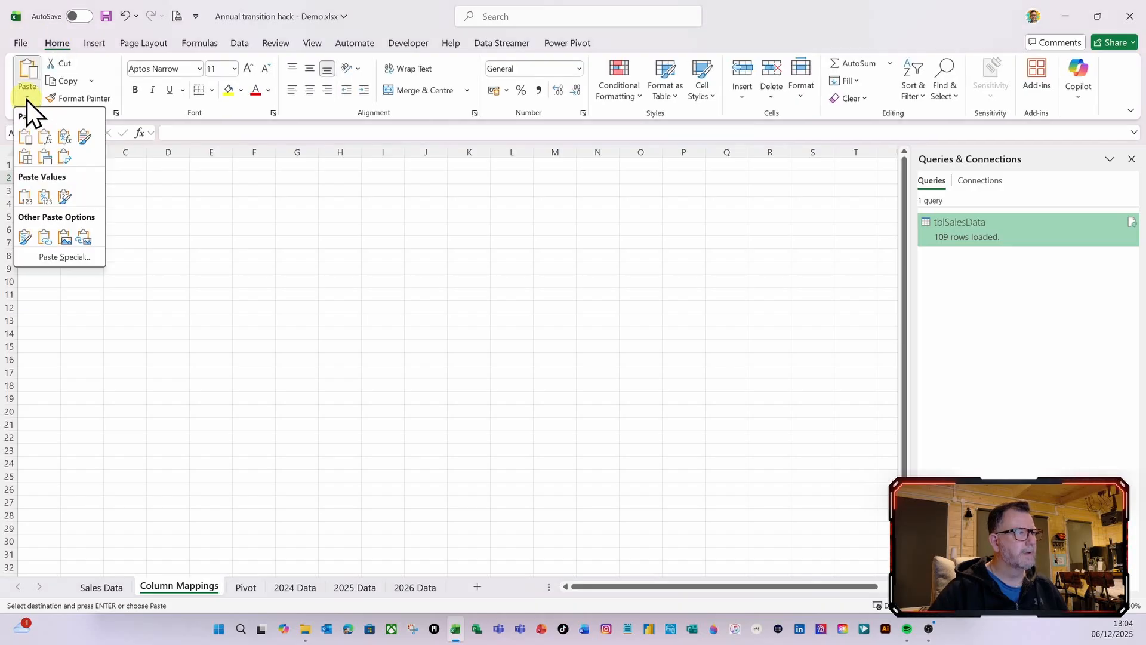
pyautogui.click(62, 257)
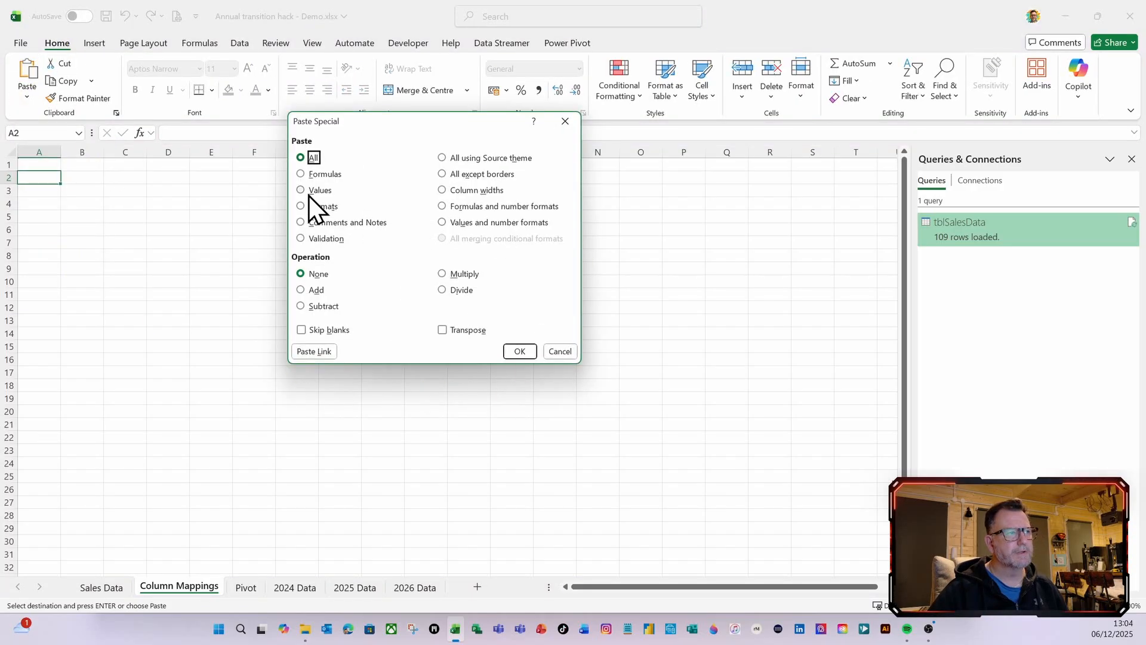
pyautogui.click(309, 195)
pyautogui.click(446, 333)
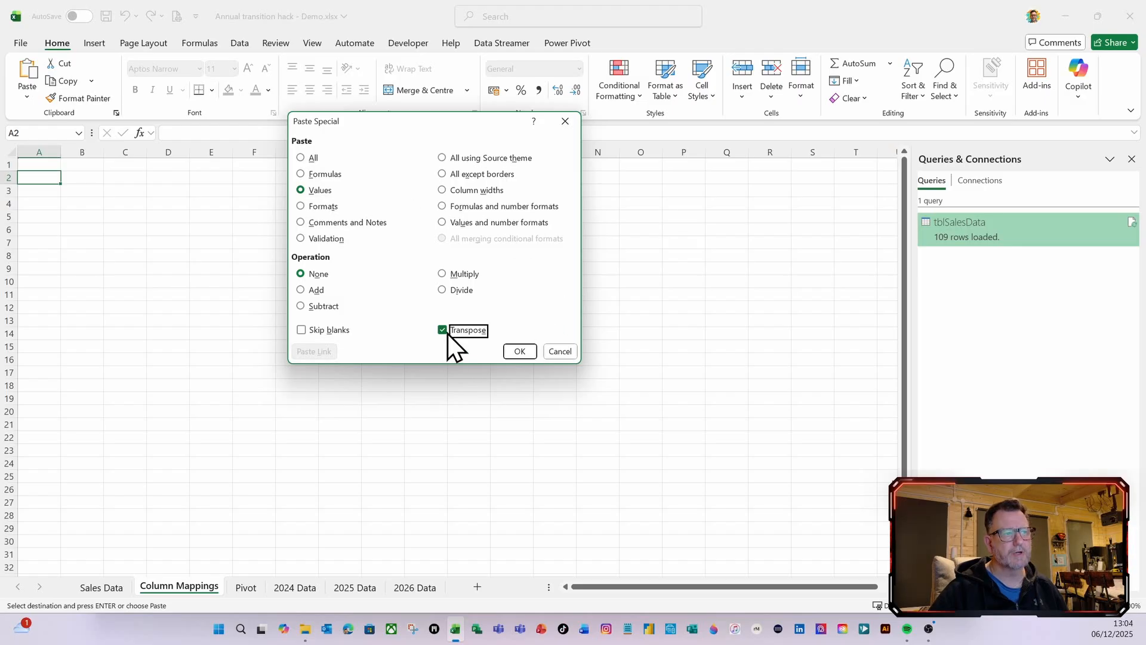
pyautogui.click(521, 351)
pyautogui.click(185, 336)
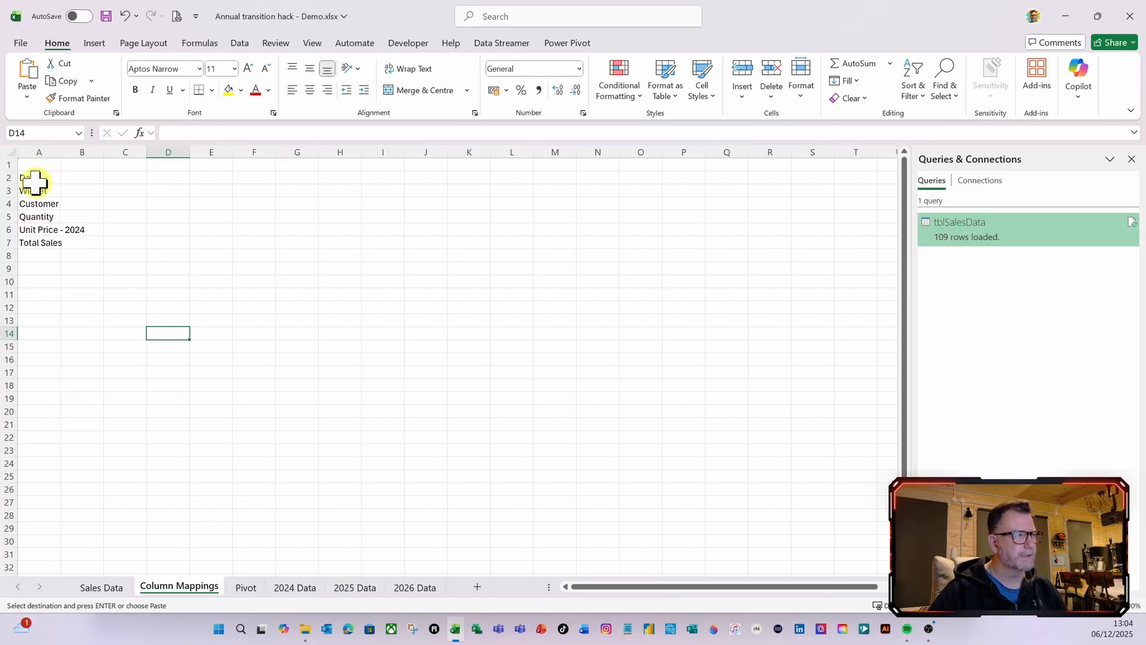
# Fill the header names in A2:A7 across into column B of the Column Mappings sheet.
pyautogui.moveTo(33, 179); pyautogui.dragTo(41, 239)
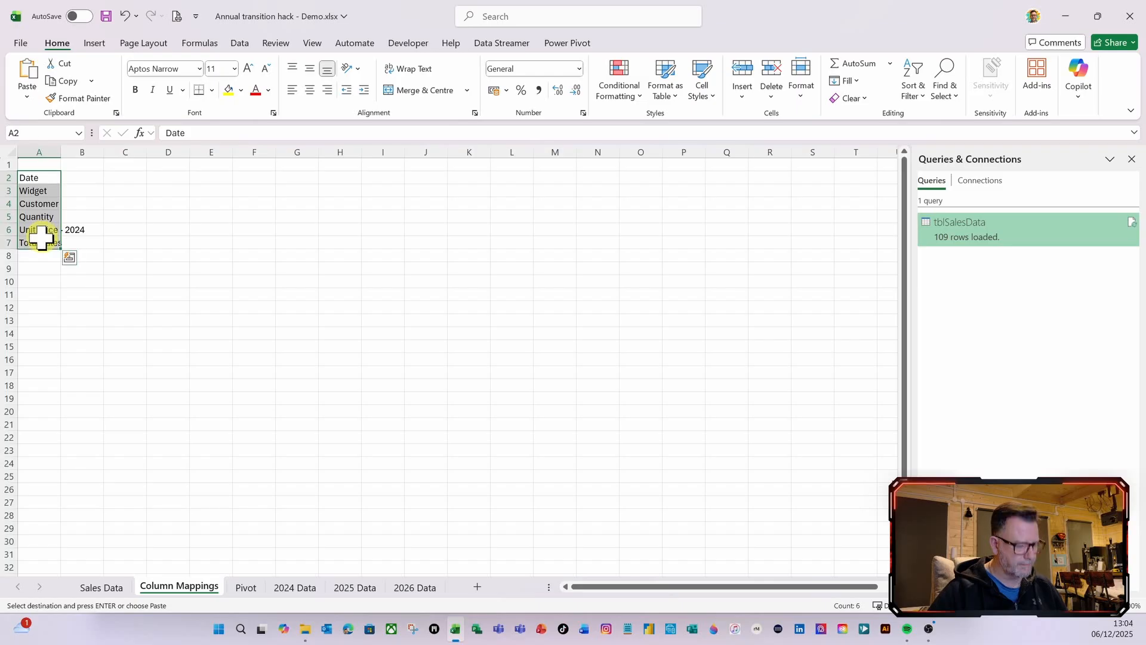
pyautogui.hotkey('shift', 'Right')
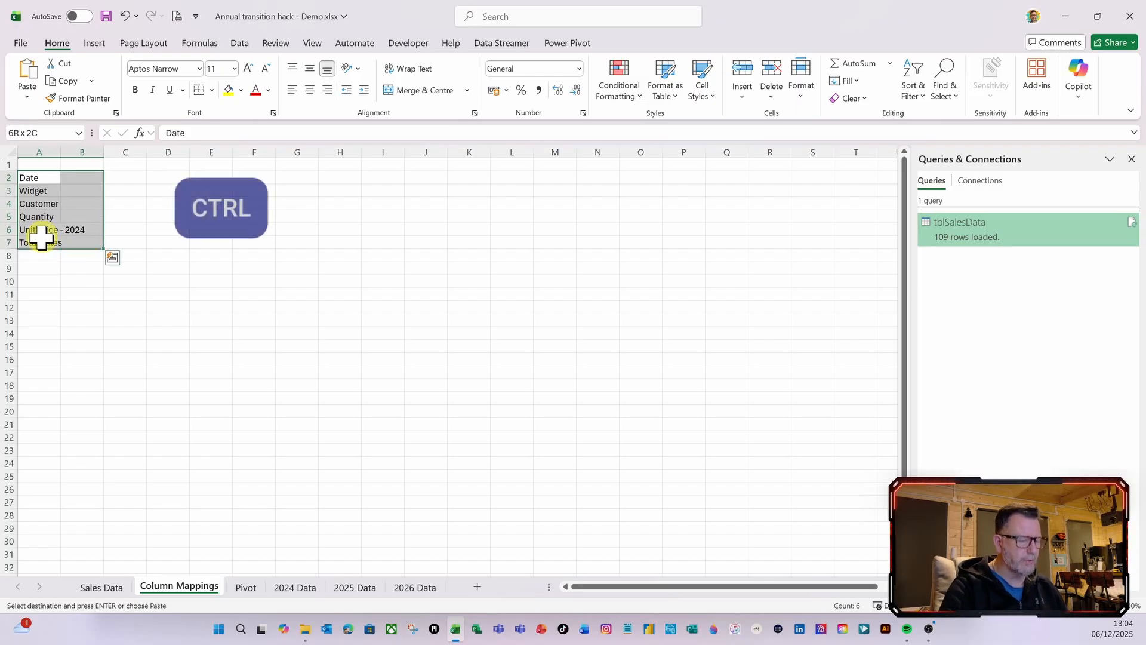
pyautogui.hotkey('ctrl', 'r')
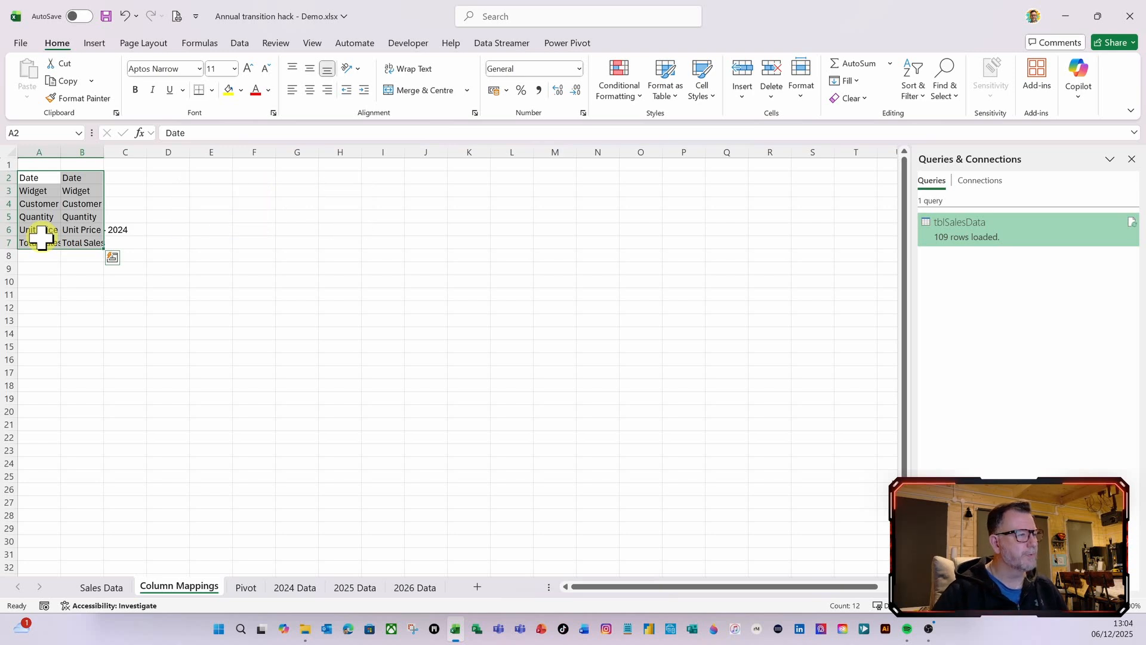
# Change the new name for the Widget column in B3 to "Product".
pyautogui.click(84, 174)
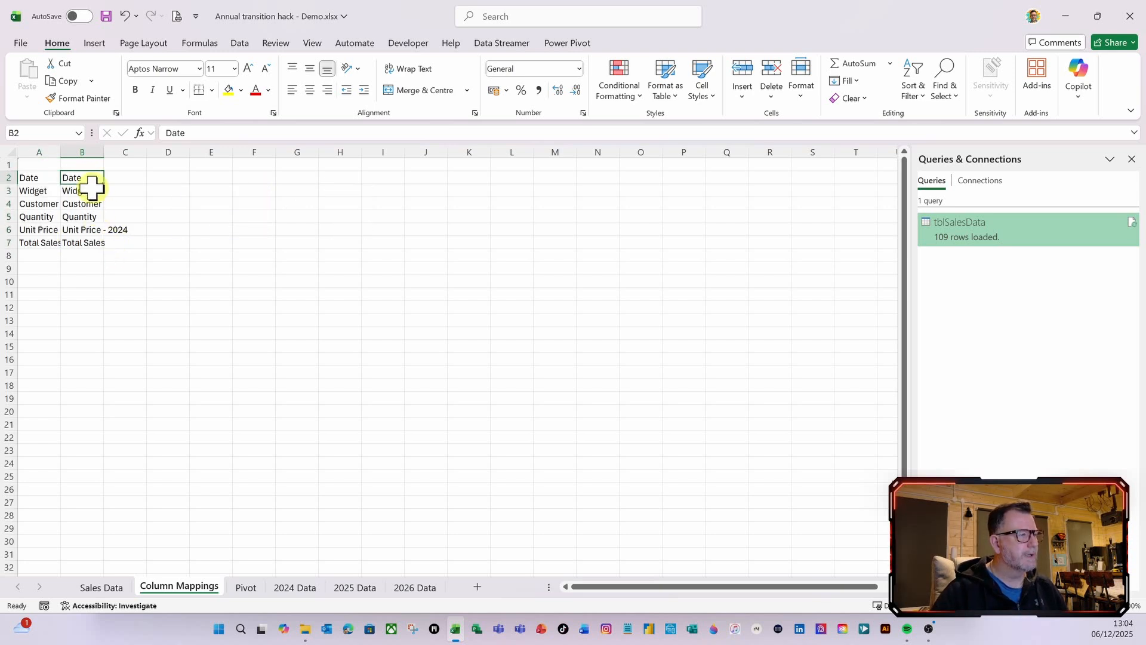
pyautogui.click(32, 190)
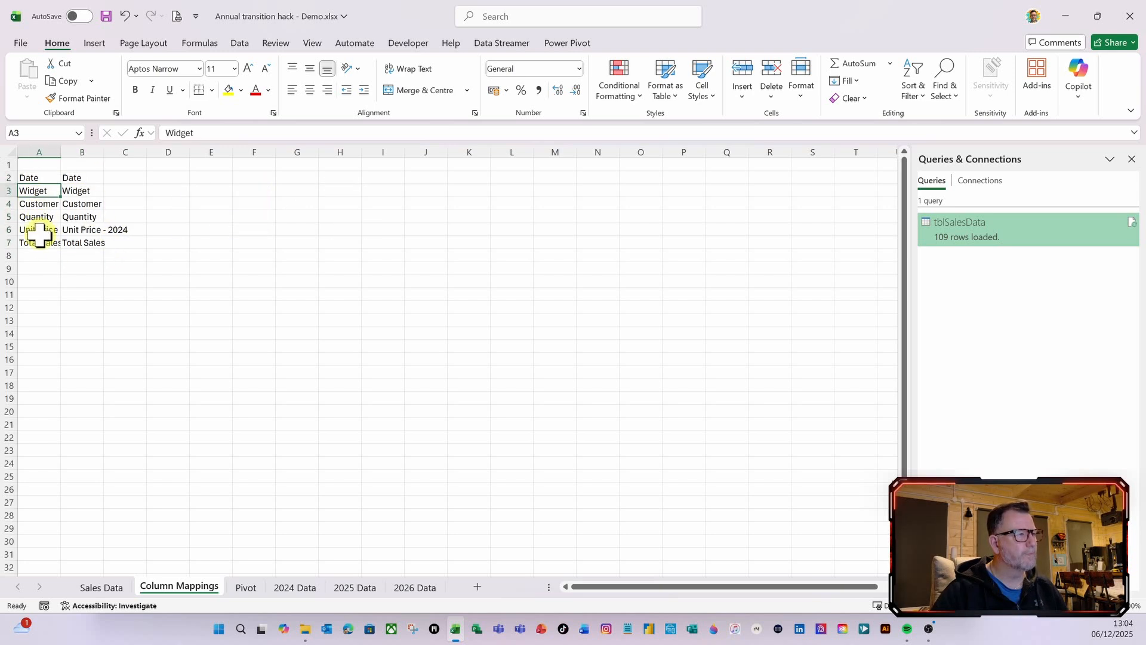
pyautogui.click(77, 189)
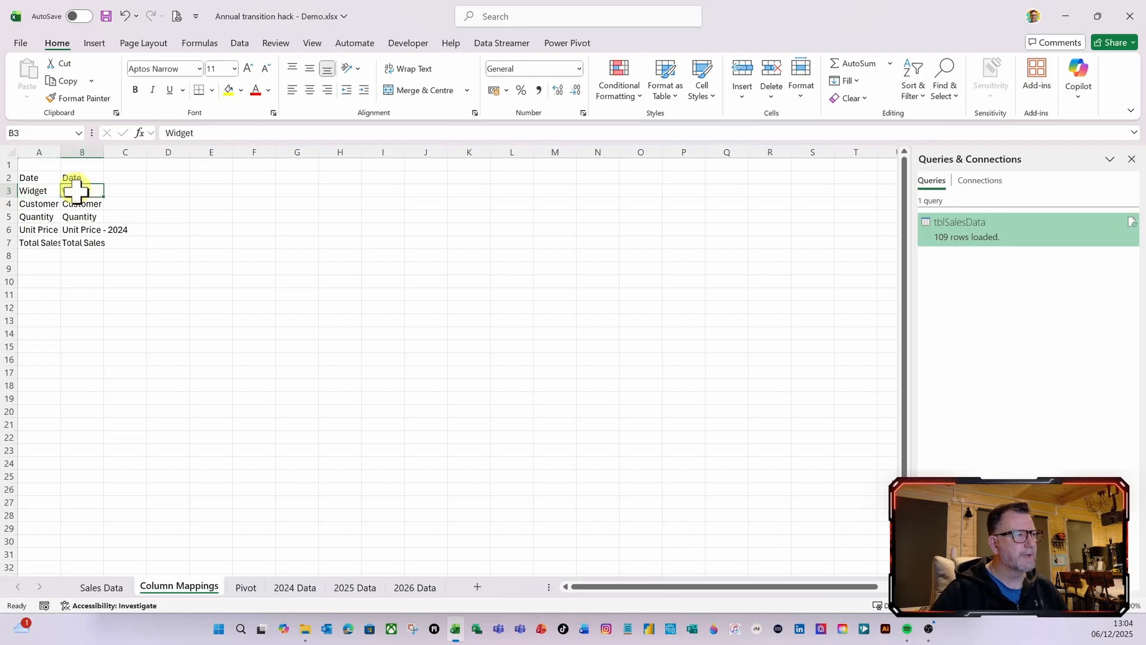
pyautogui.write('Product')
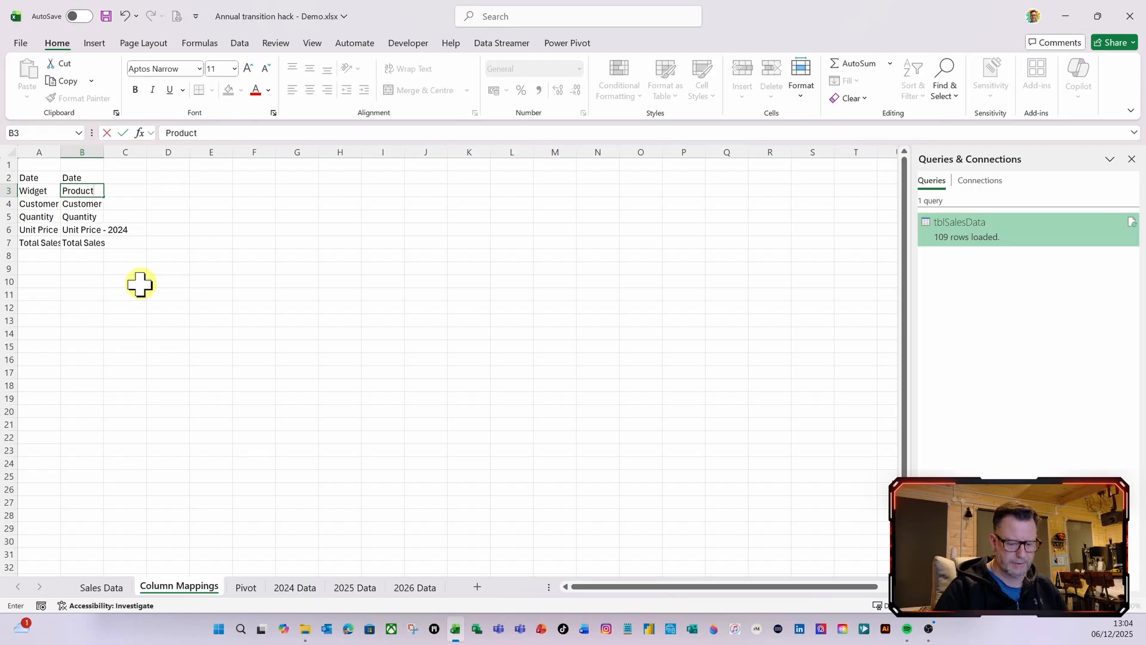
pyautogui.press('Return')
# Autofit column A and shorten the new name in B6 to "Unit Price".
pyautogui.click(46, 227)
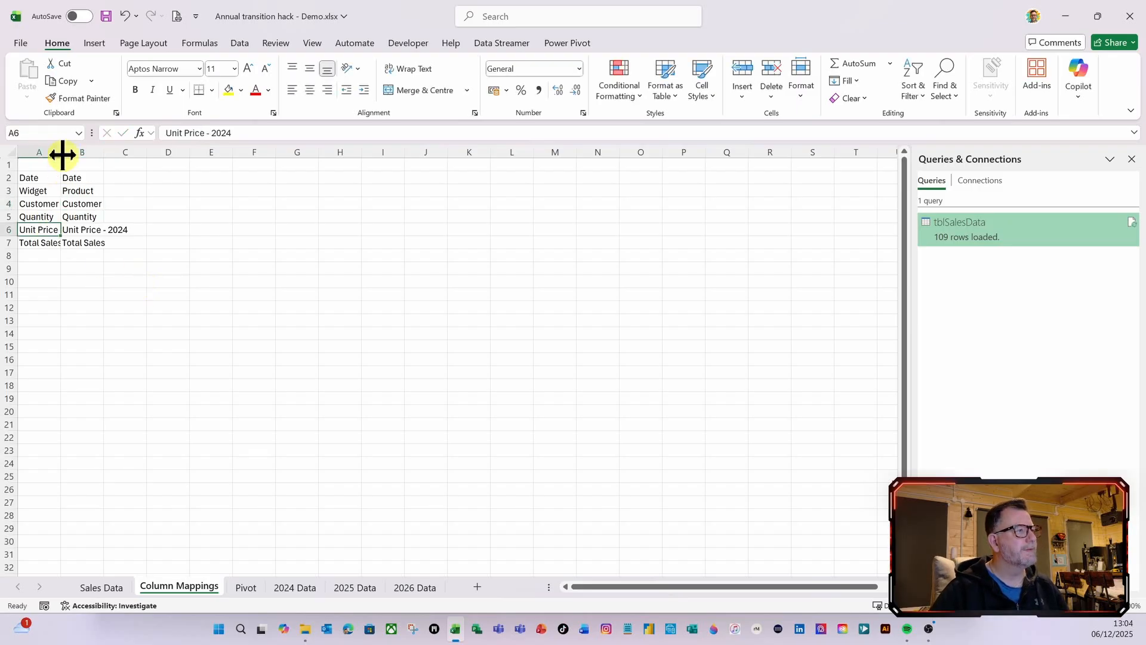
pyautogui.doubleClick(60, 153)
pyautogui.click(101, 232)
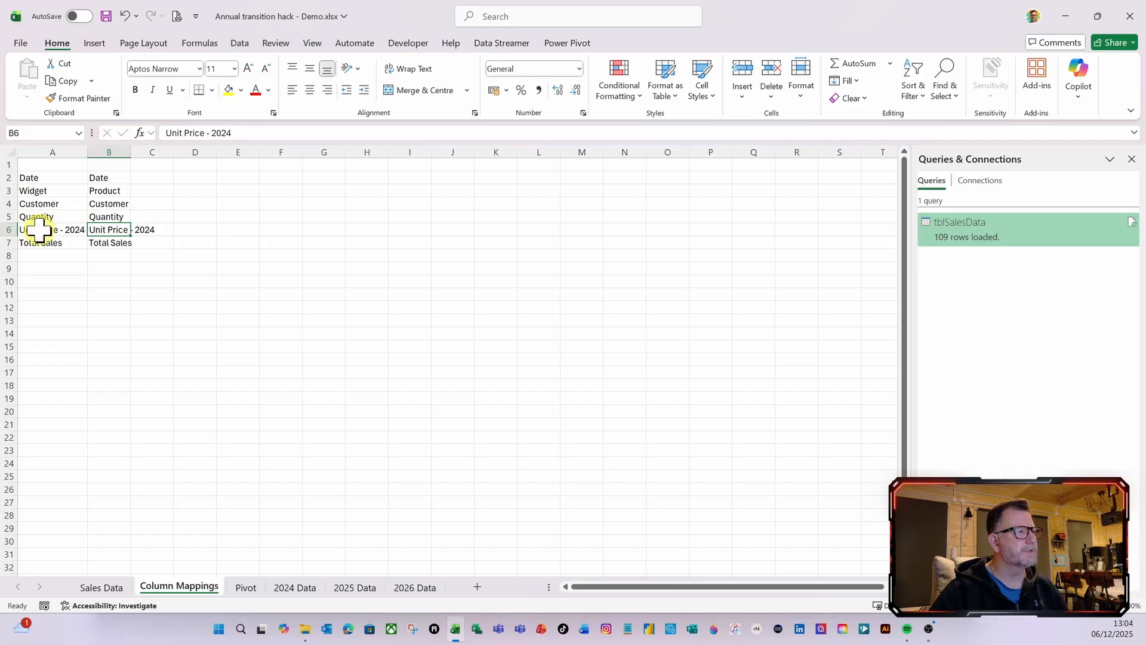
pyautogui.click(242, 133)
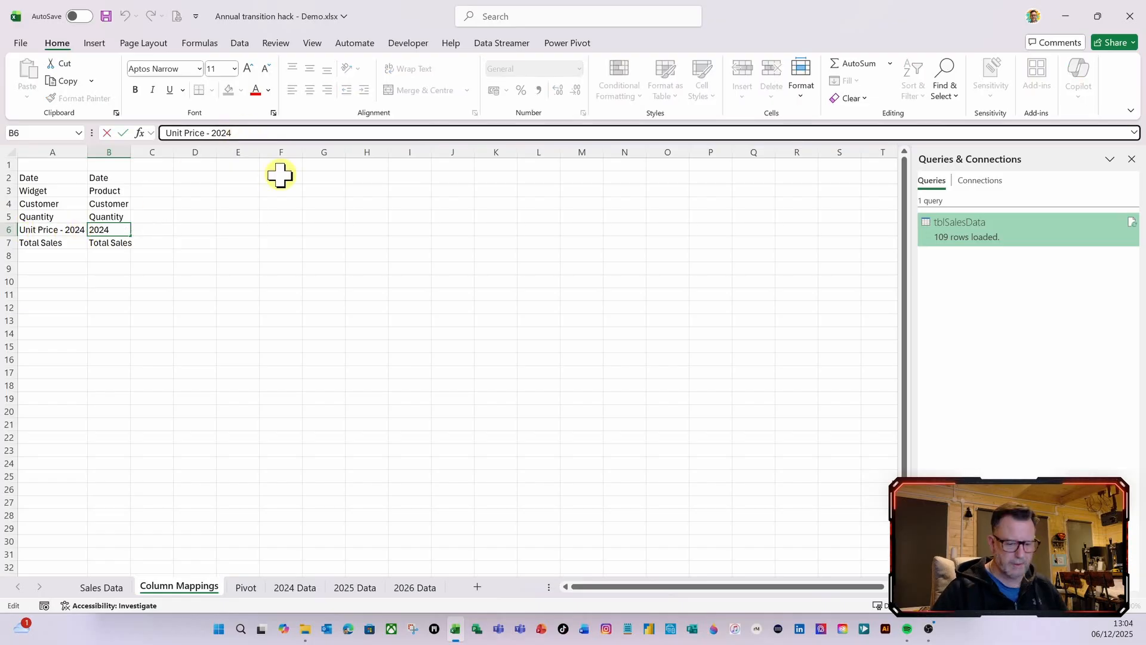
pyautogui.press('BackSpace')
pyautogui.press('BackSpace')
pyautogui.press('BackSpace')
pyautogui.press('BackSpace')
pyautogui.press('BackSpace')
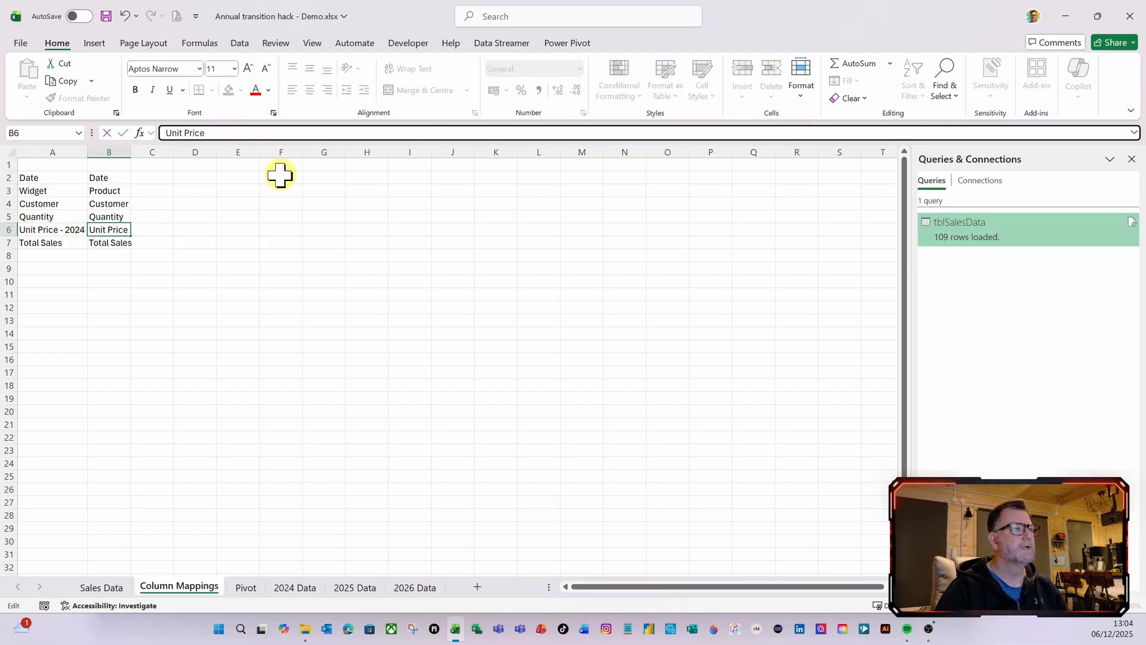
pyautogui.press('Return')
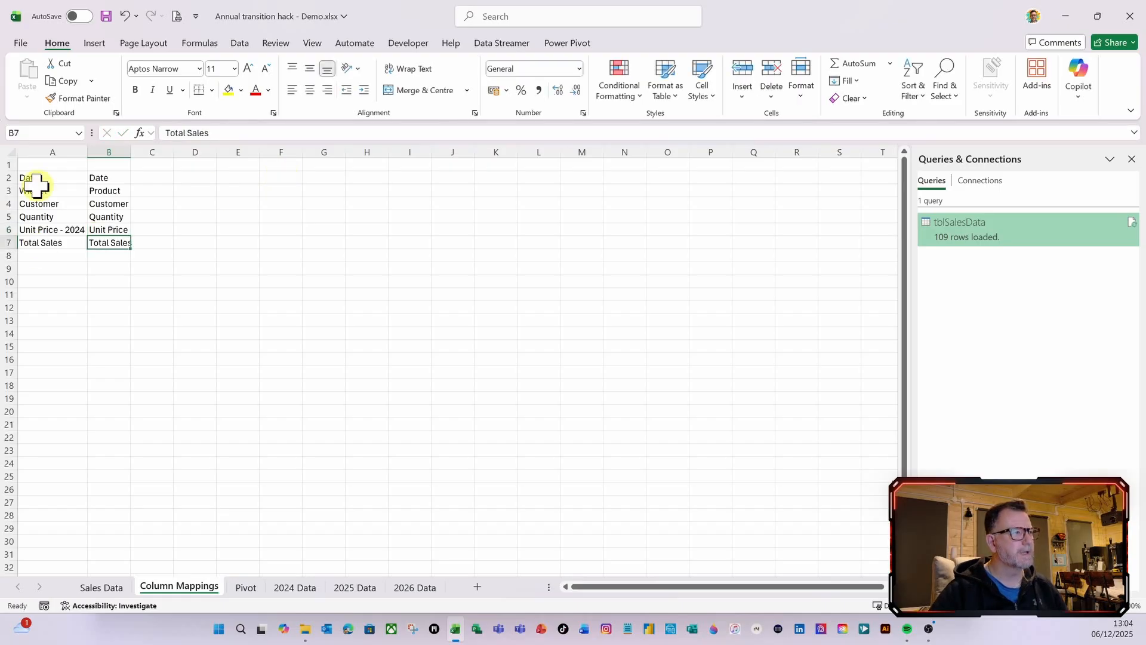
# Enter the headings "Old" in A1 and "New" in B1 above the two lists of column names.
pyautogui.click(41, 163)
pyautogui.write('Old')
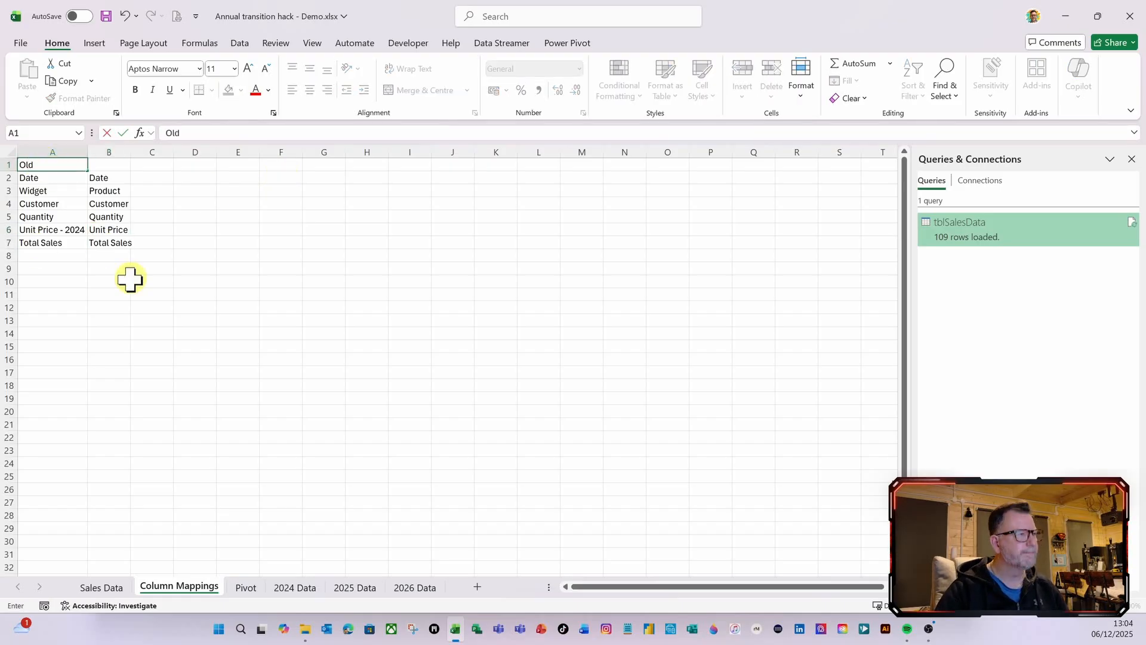
pyautogui.press('Tab')
pyautogui.write('New')
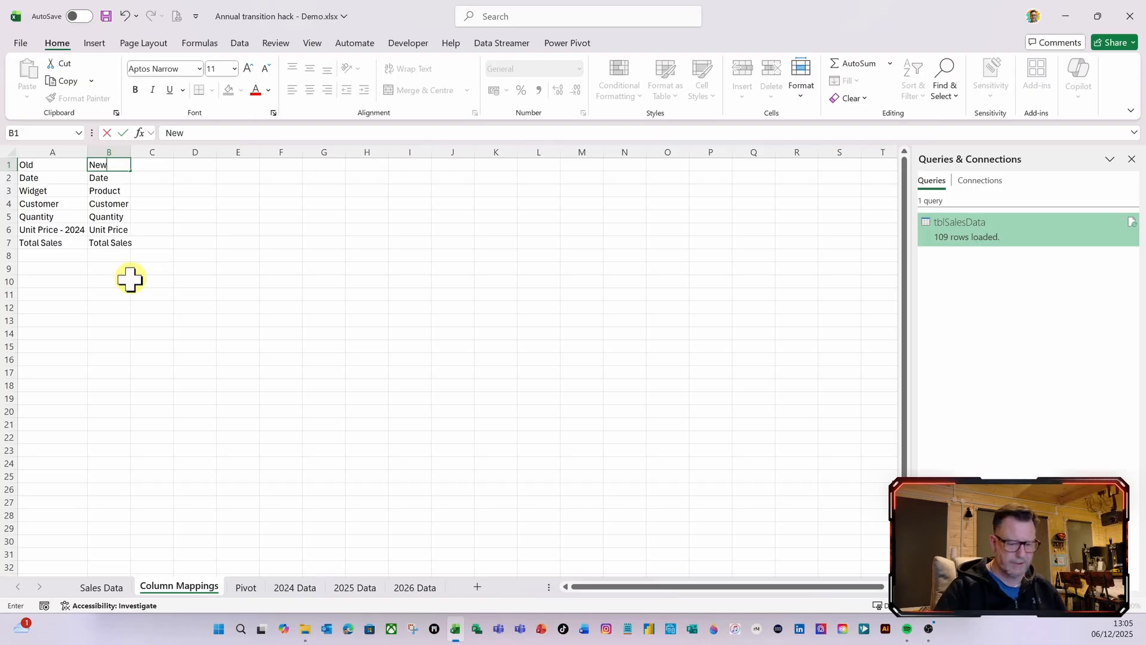
pyautogui.press('Return')
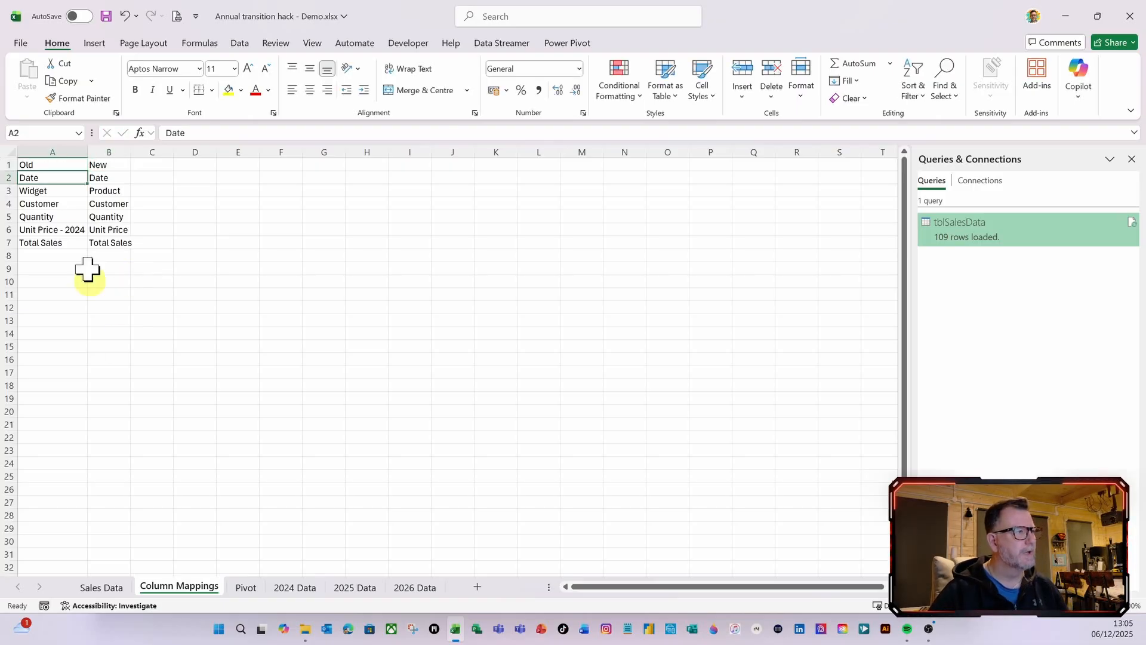
# Convert the mapping range A1:B7 into a table with headers and name it ColMap.
pyautogui.hotkey('ctrl', 't')
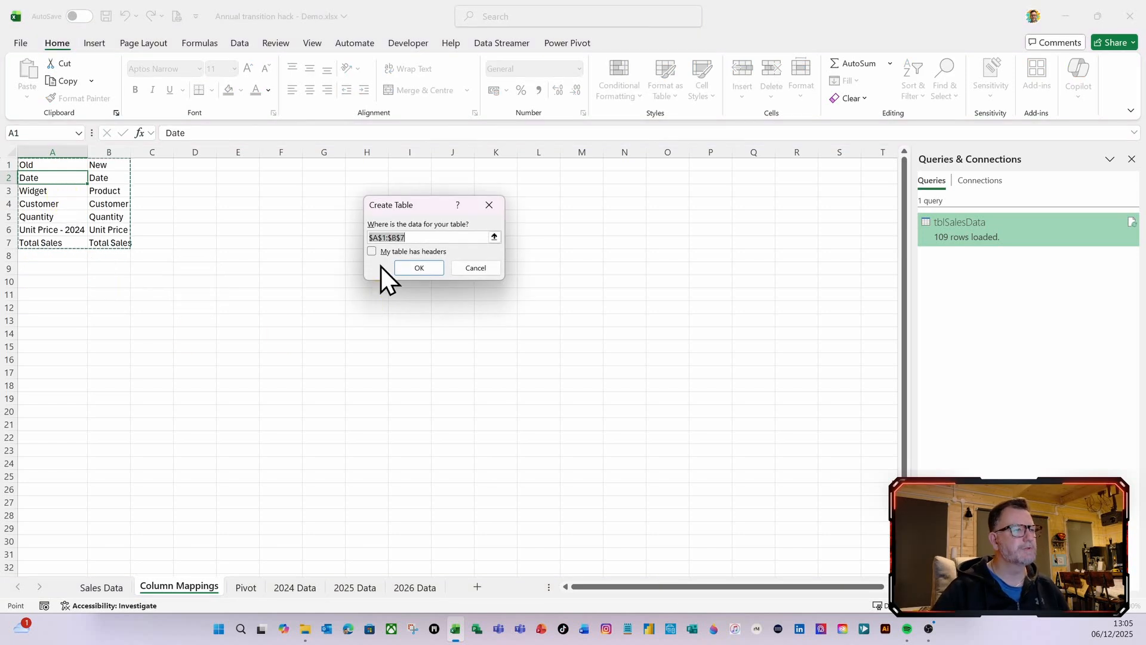
pyautogui.click(371, 250)
pyautogui.click(405, 268)
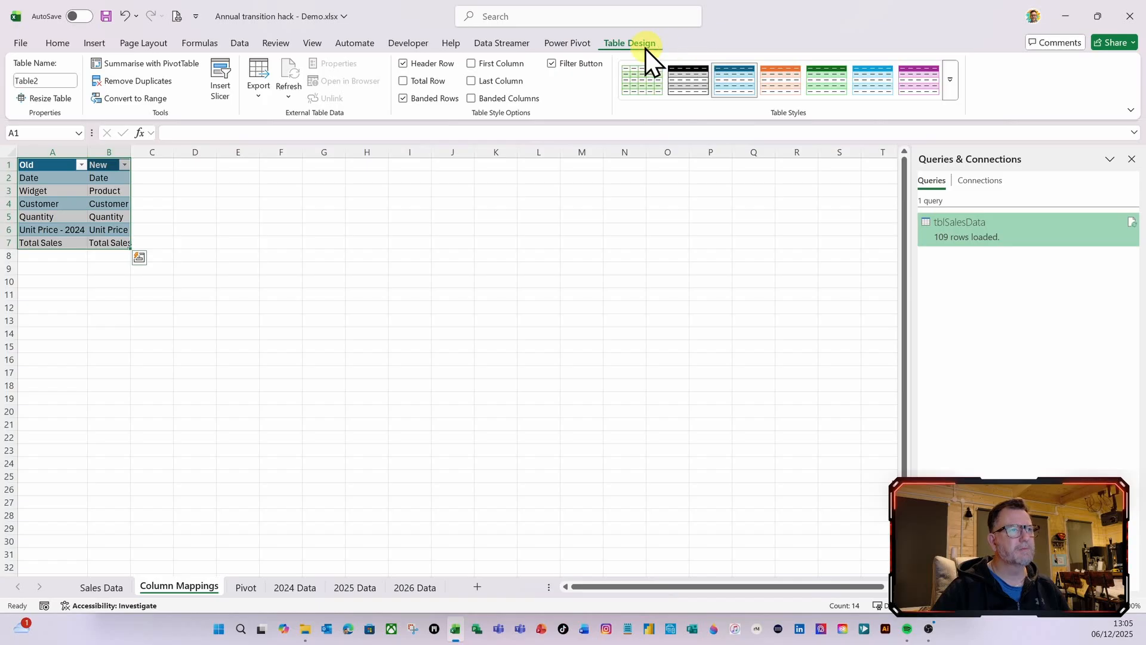
pyautogui.click(58, 80)
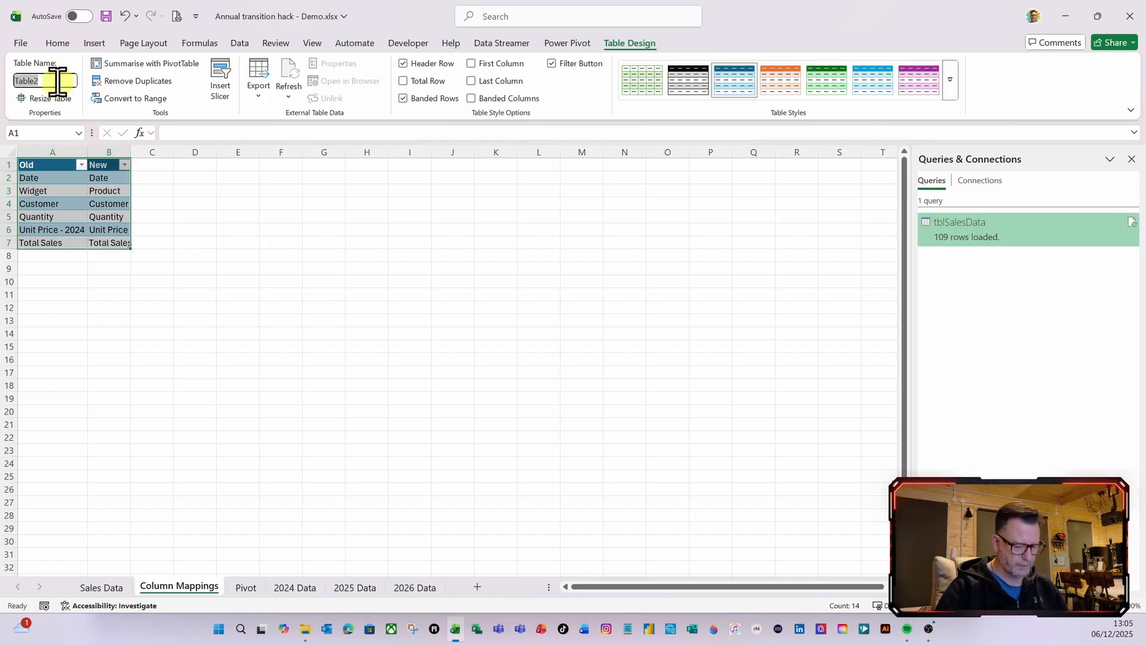
pyautogui.write('ColMap')
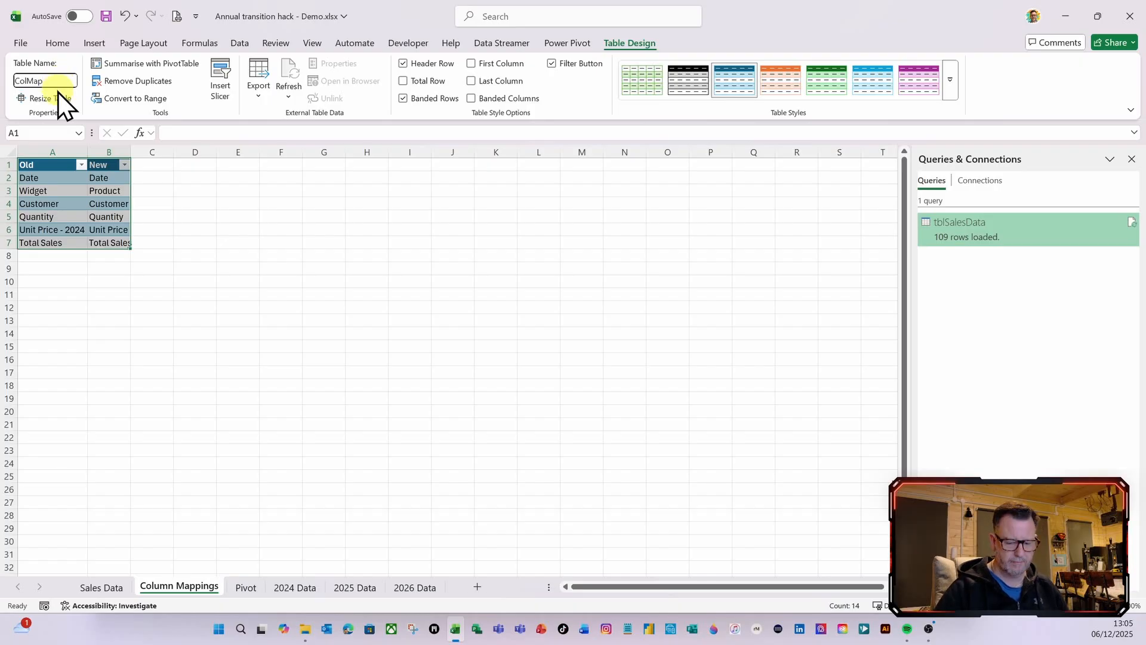
pyautogui.press('Return')
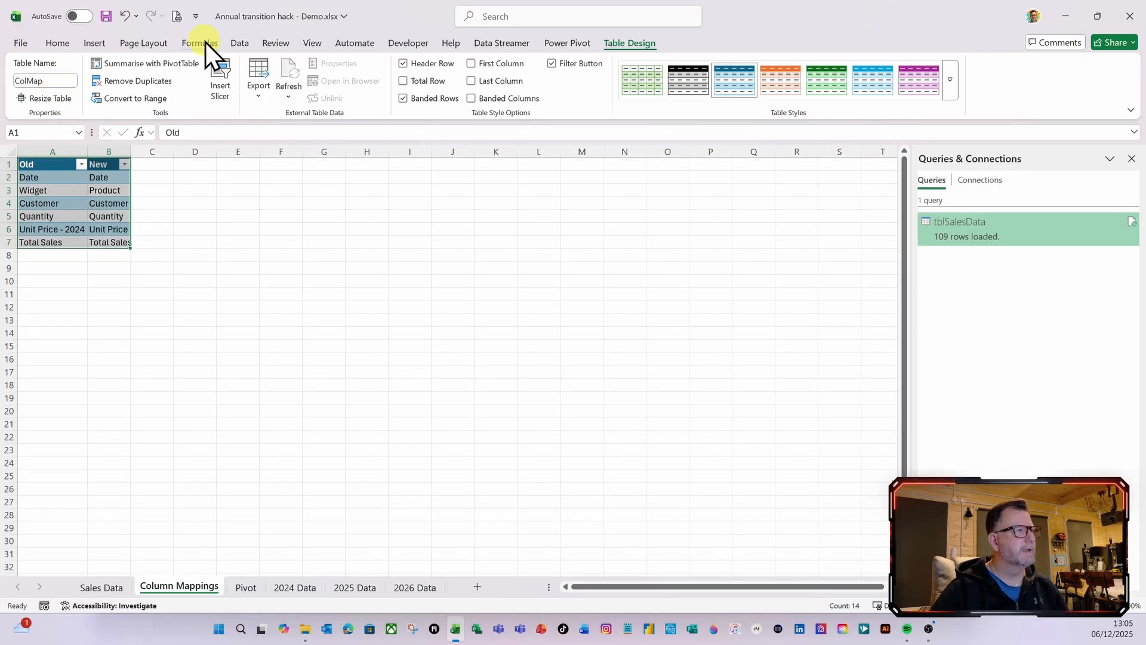
# Load the ColMap table into Power Query and move its query above tblSalesData in the query list.
pyautogui.click(239, 43)
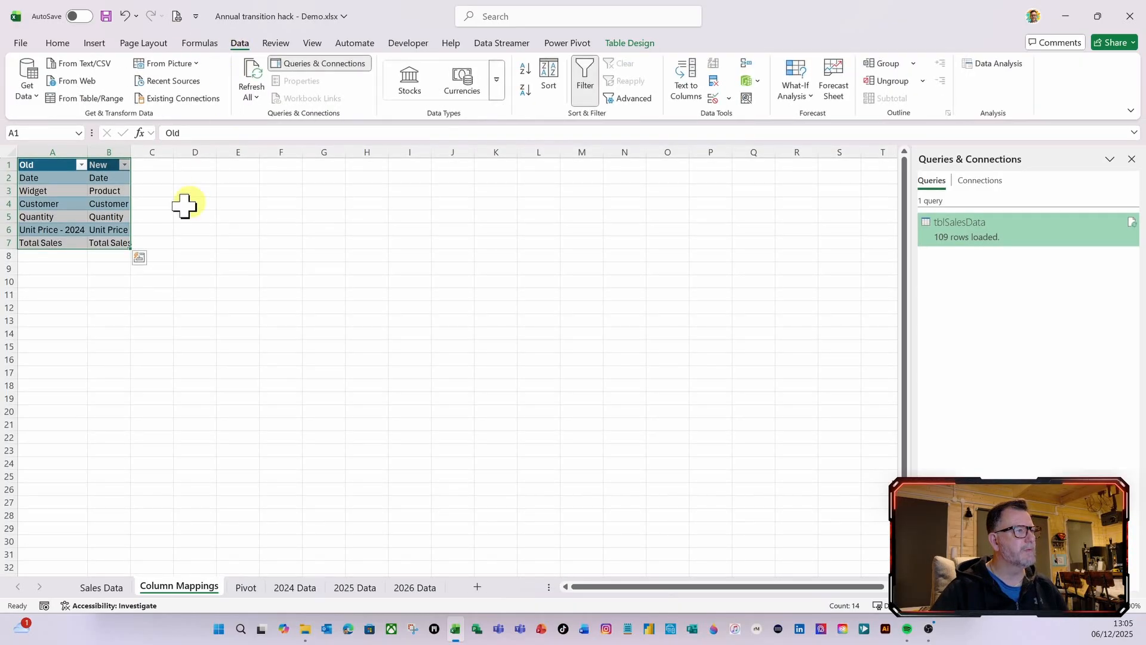
pyautogui.click(41, 199)
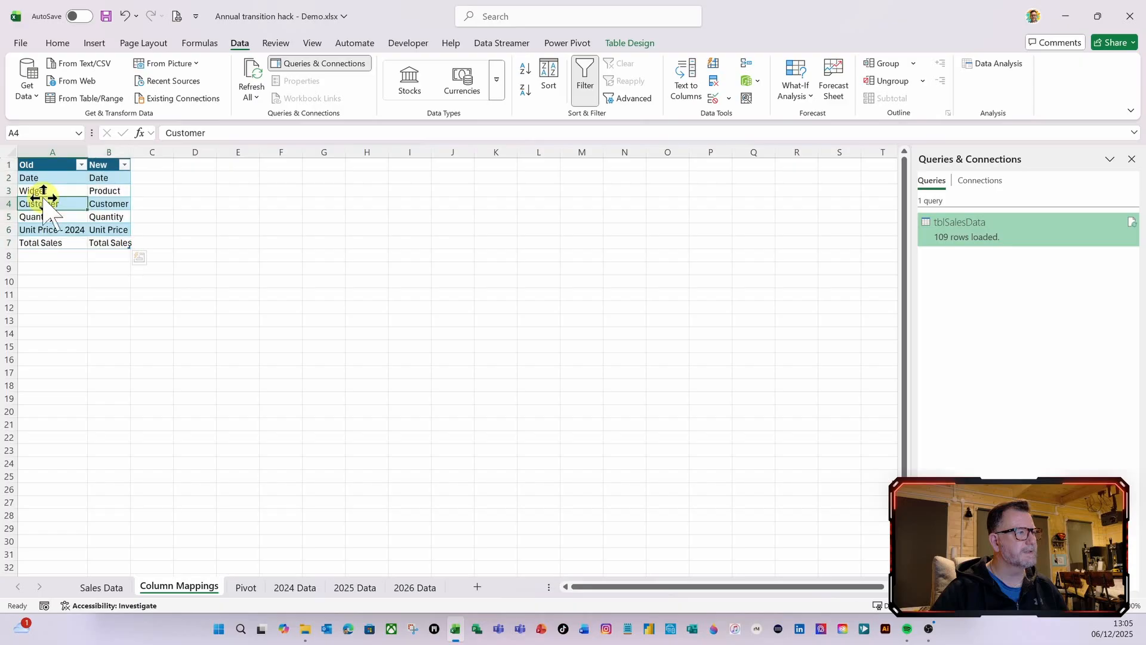
pyautogui.click(82, 101)
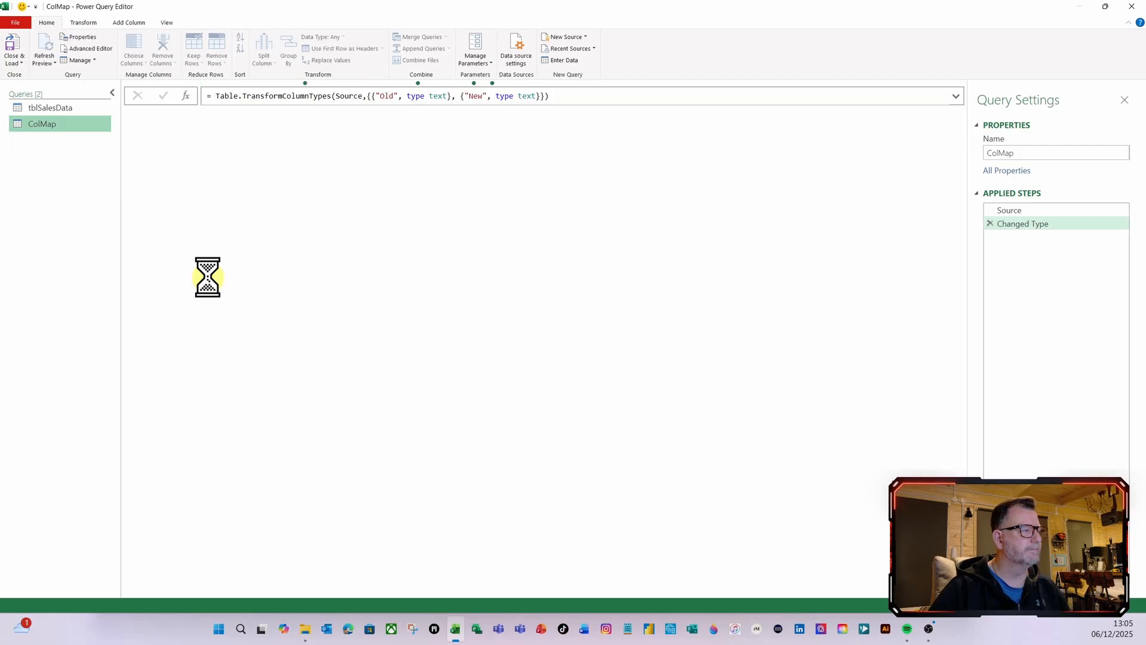
pyautogui.moveTo(52, 126); pyautogui.dragTo(54, 109)
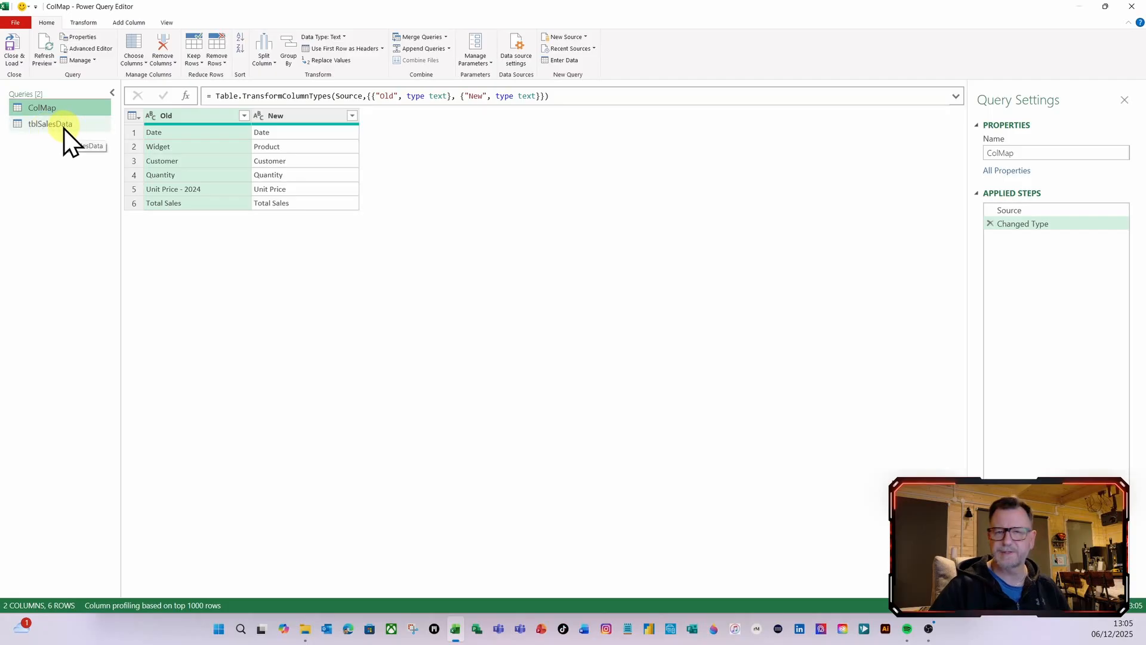
# Close the query editor and load the ColMap query as a connection only.
pyautogui.click(23, 65)
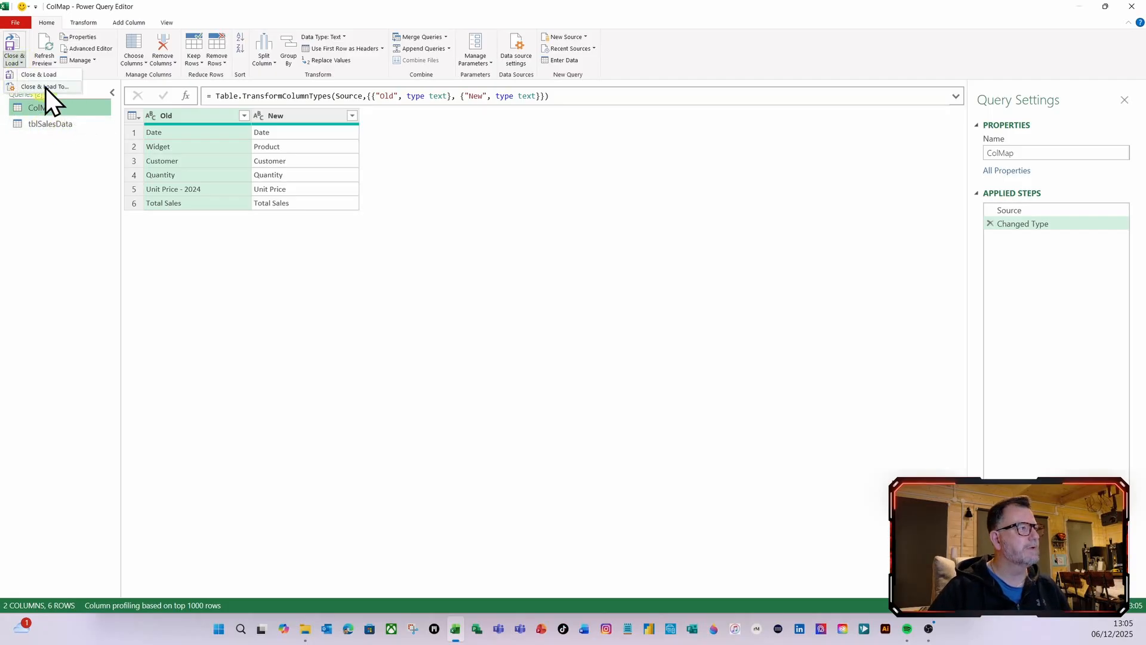
pyautogui.click(46, 87)
pyautogui.click(474, 250)
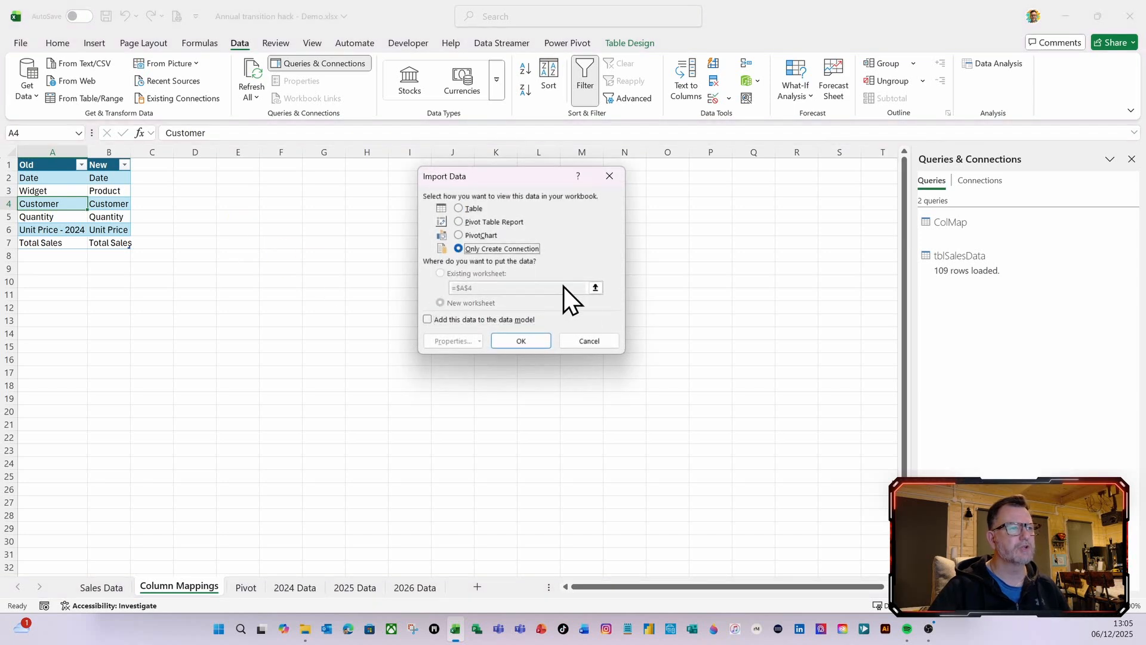
pyautogui.click(520, 341)
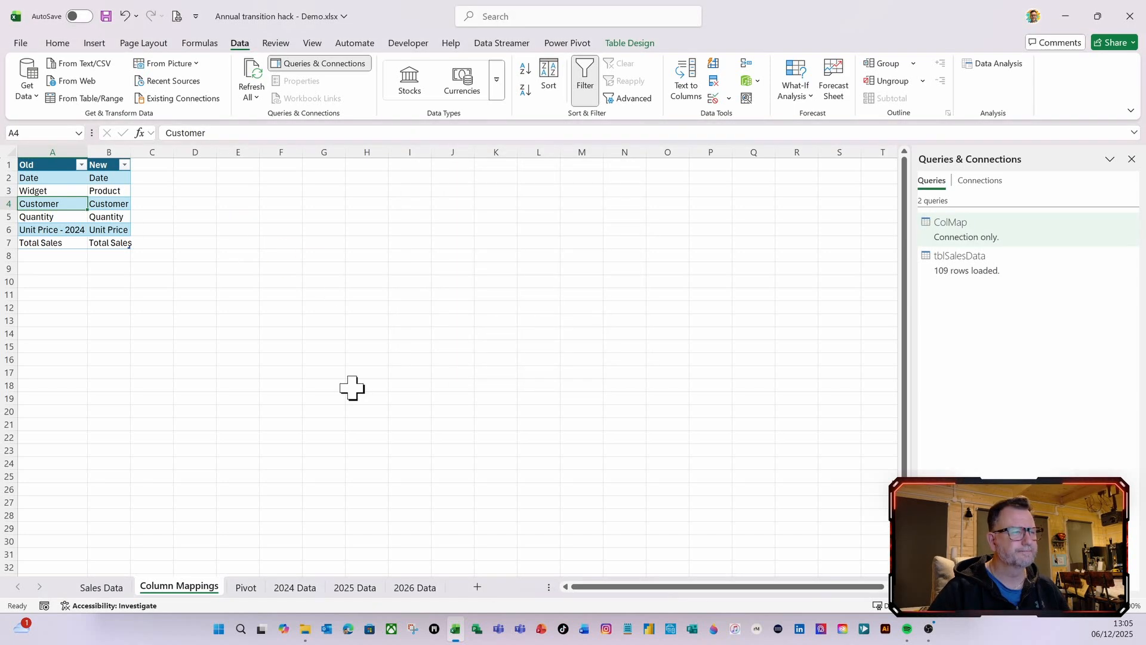
# Reopen the query editor from ColMap and compare its mapping rows with the rename pairs in tblSalesData's Renamed Columns step.
pyautogui.doubleClick(957, 235)
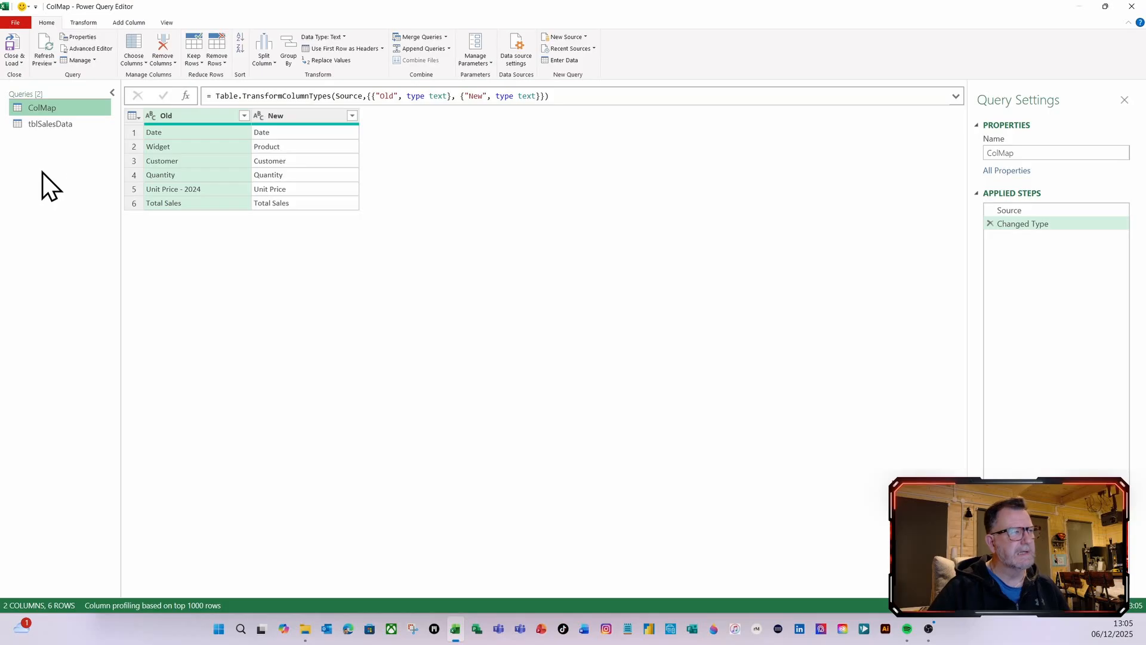
pyautogui.click(52, 126)
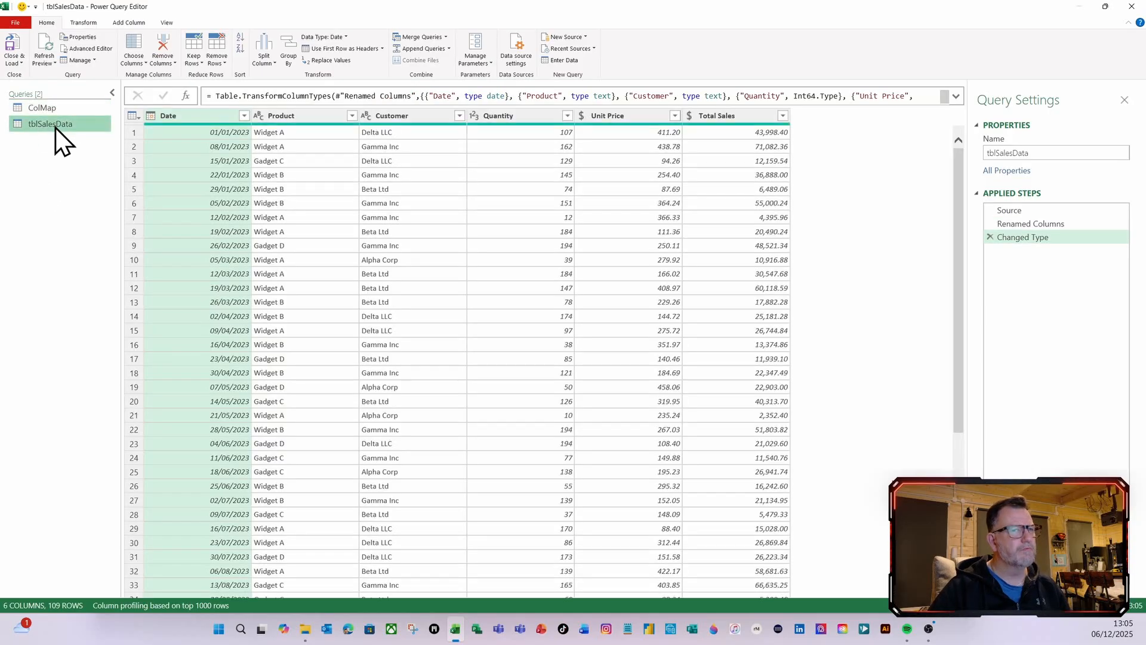
pyautogui.click(1029, 225)
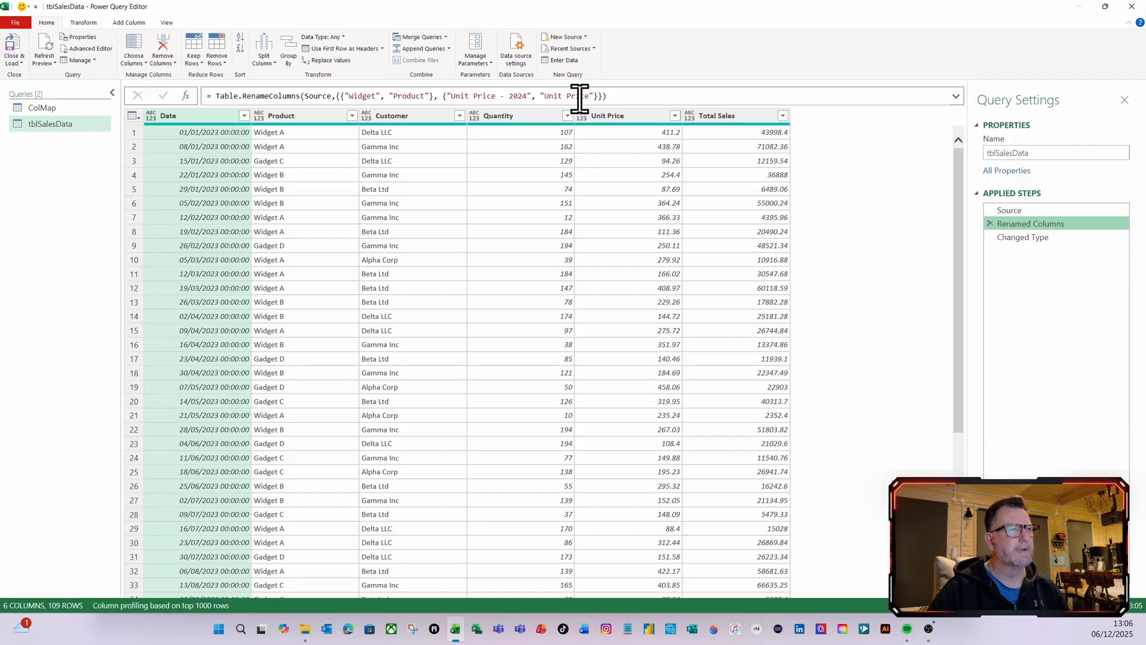
pyautogui.click(42, 109)
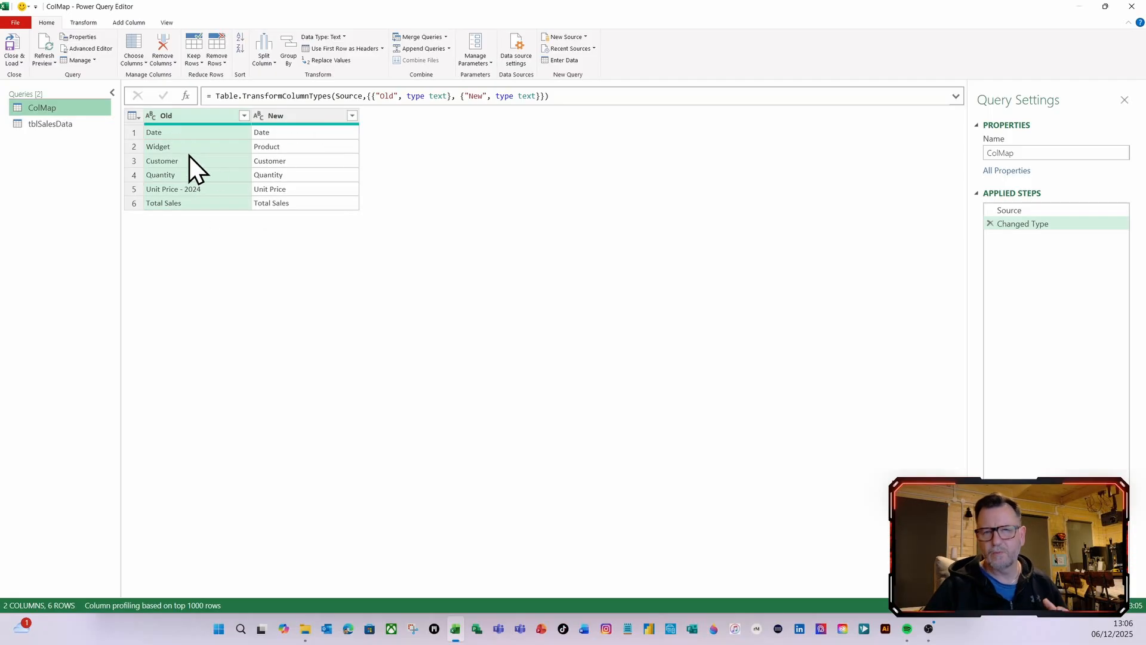
pyautogui.click(45, 124)
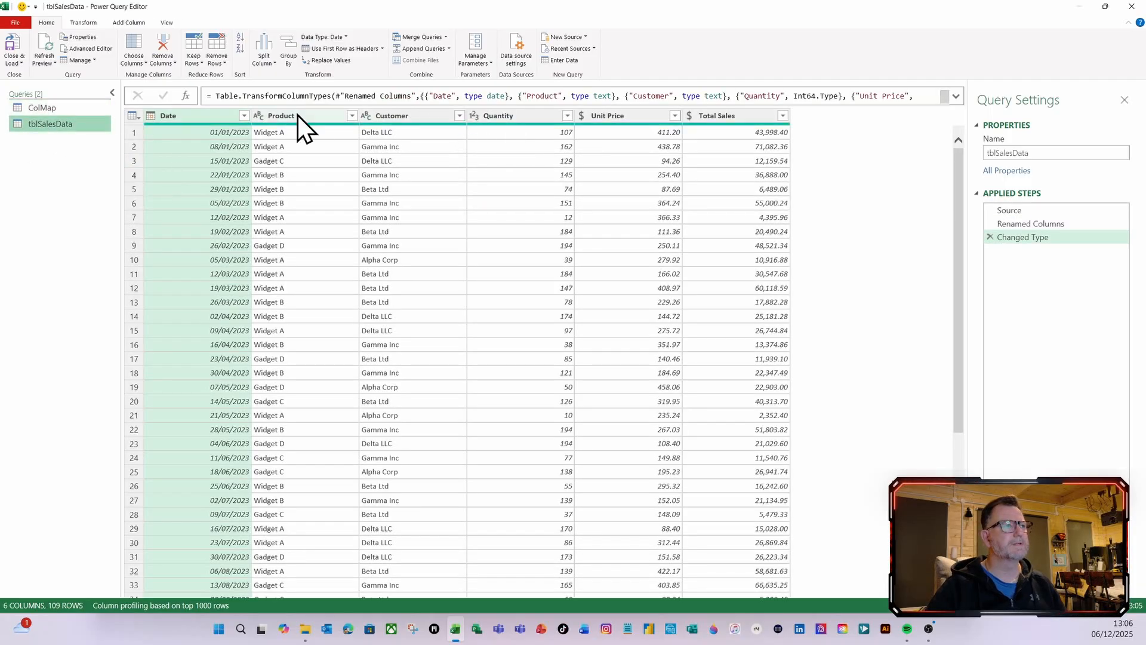
pyautogui.click(1035, 224)
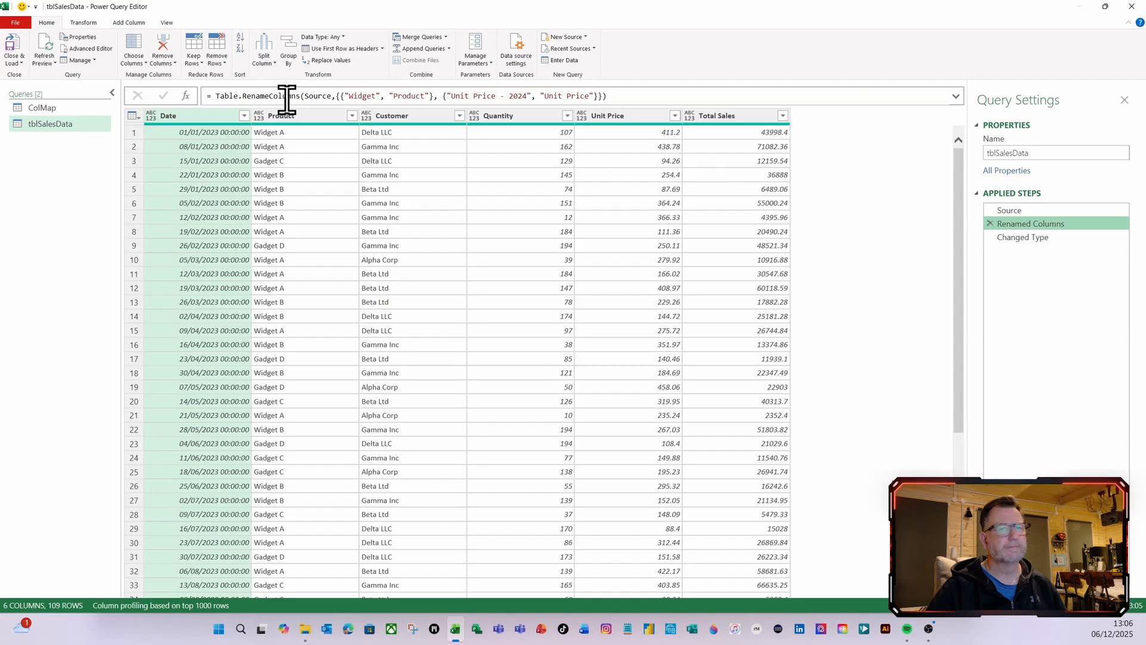
# Add a custom step to the ColMap query with the formula = Table.ToRows(#"Changed Type").
pyautogui.click(44, 108)
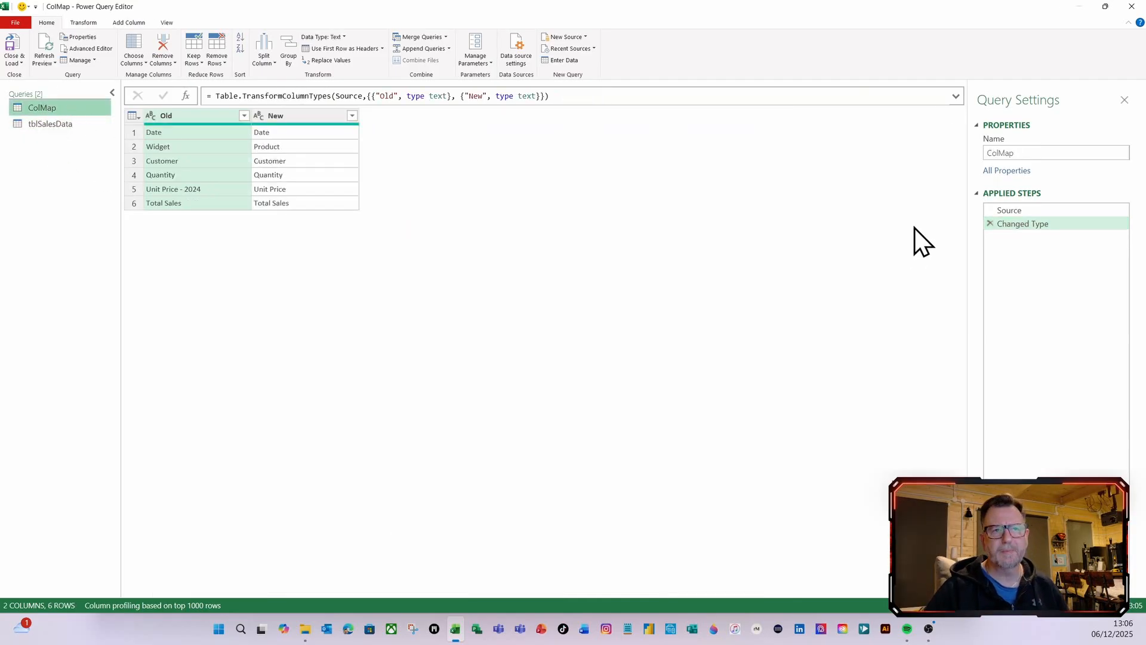
pyautogui.click(186, 96)
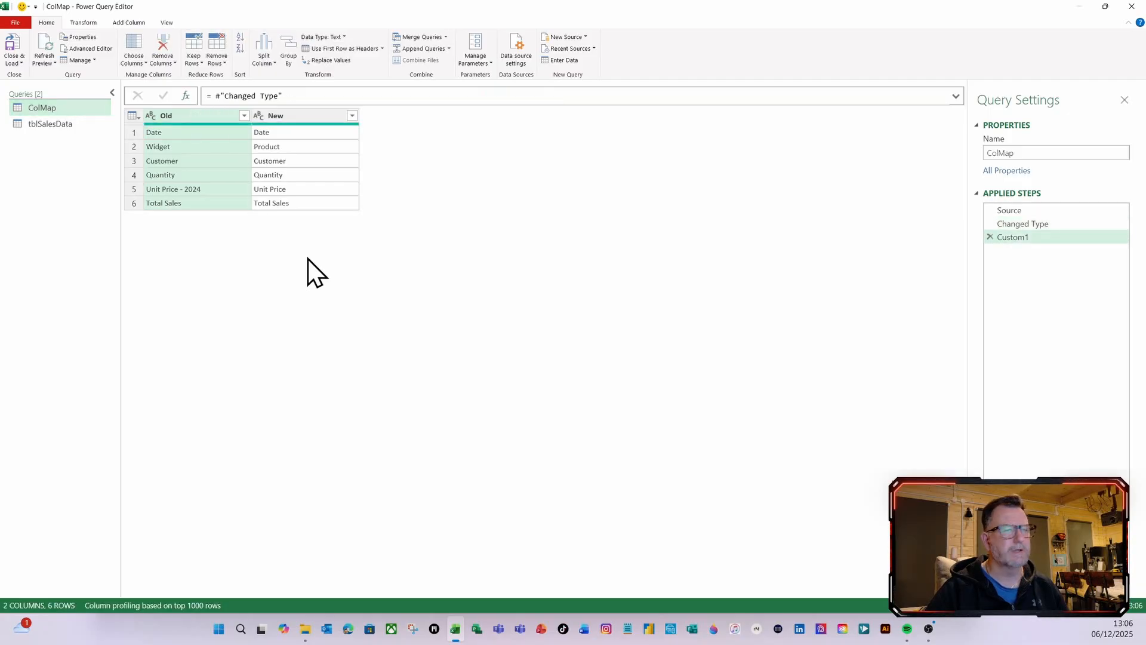
pyautogui.moveTo(296, 96); pyautogui.dragTo(213, 95)
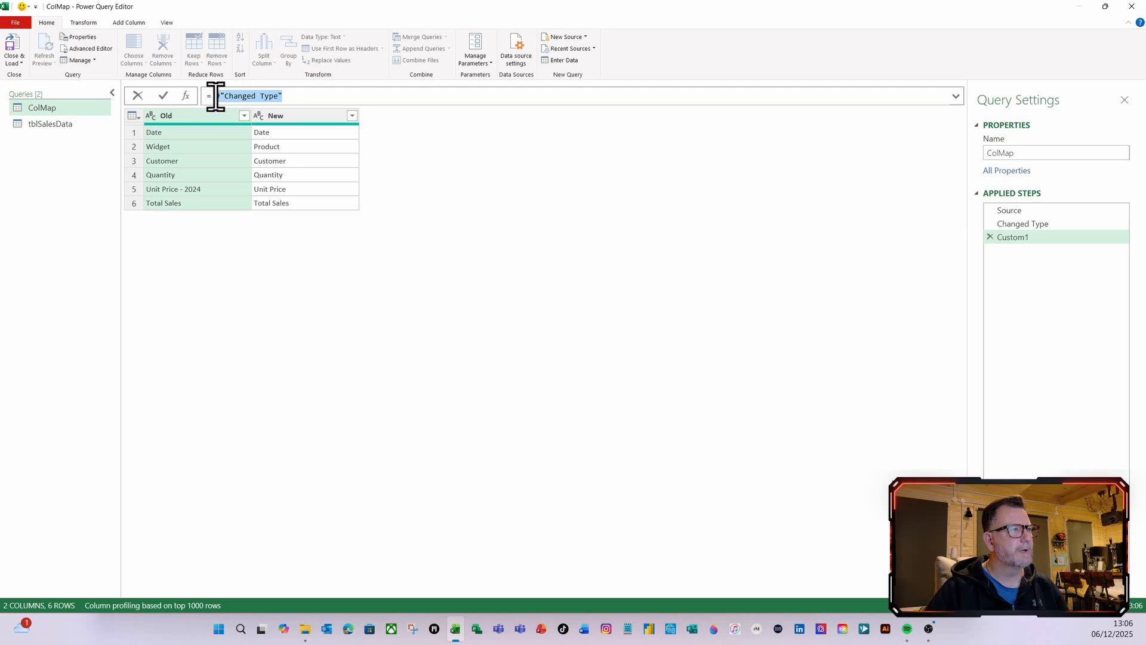
pyautogui.write('tablet')
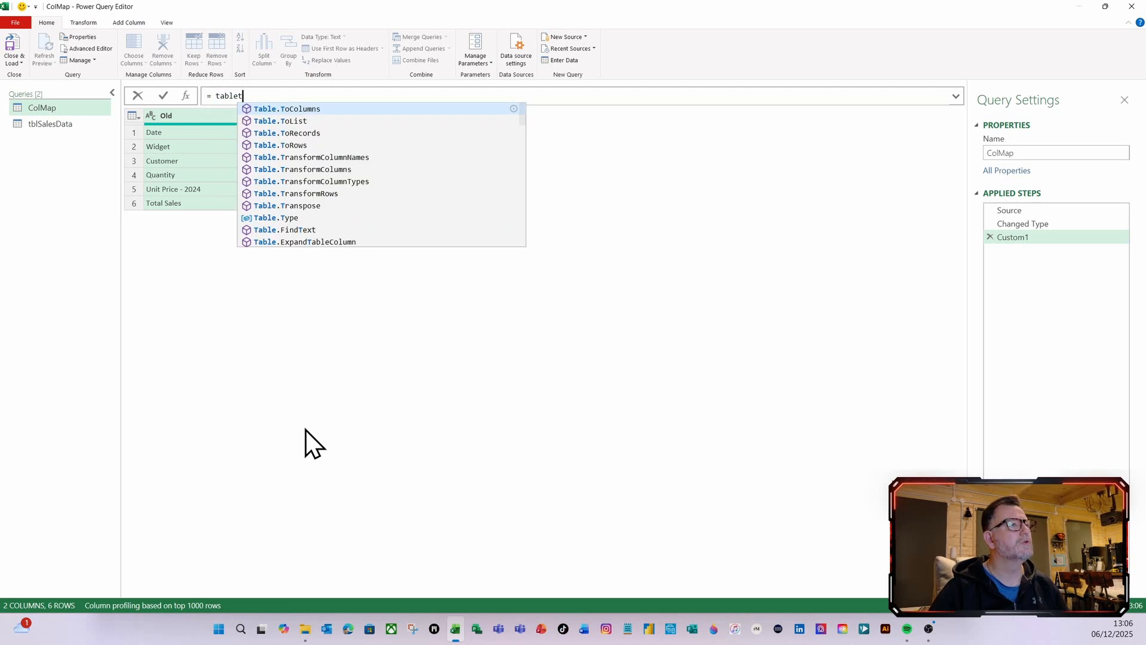
pyautogui.click(294, 145)
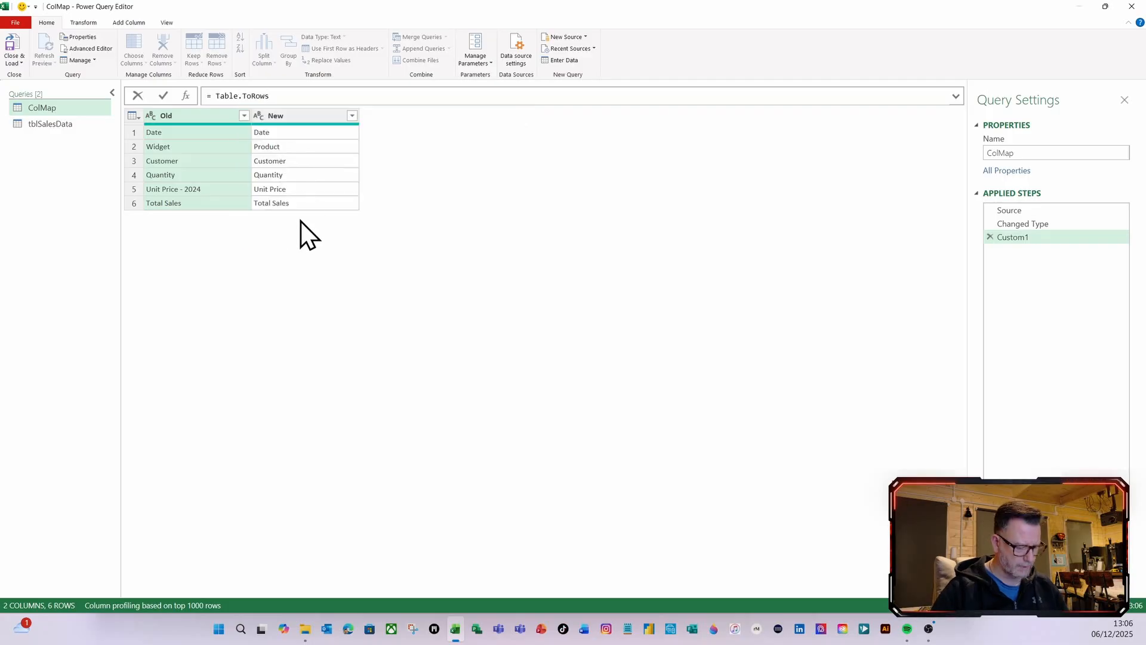
pyautogui.write('(')
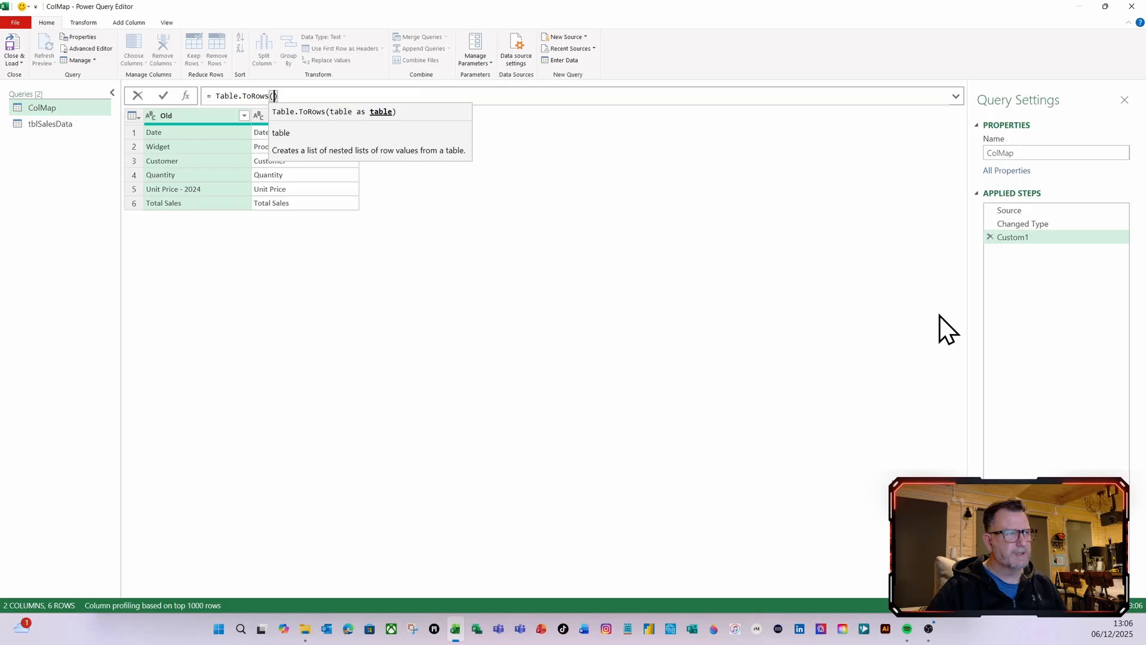
pyautogui.write('#')
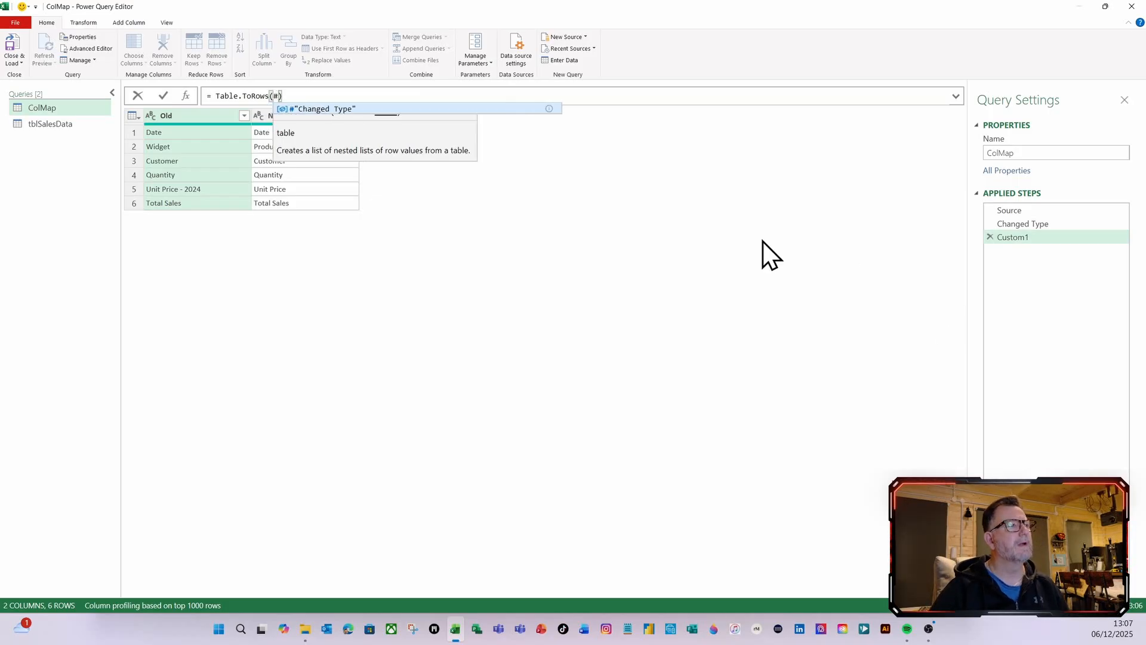
pyautogui.click(331, 108)
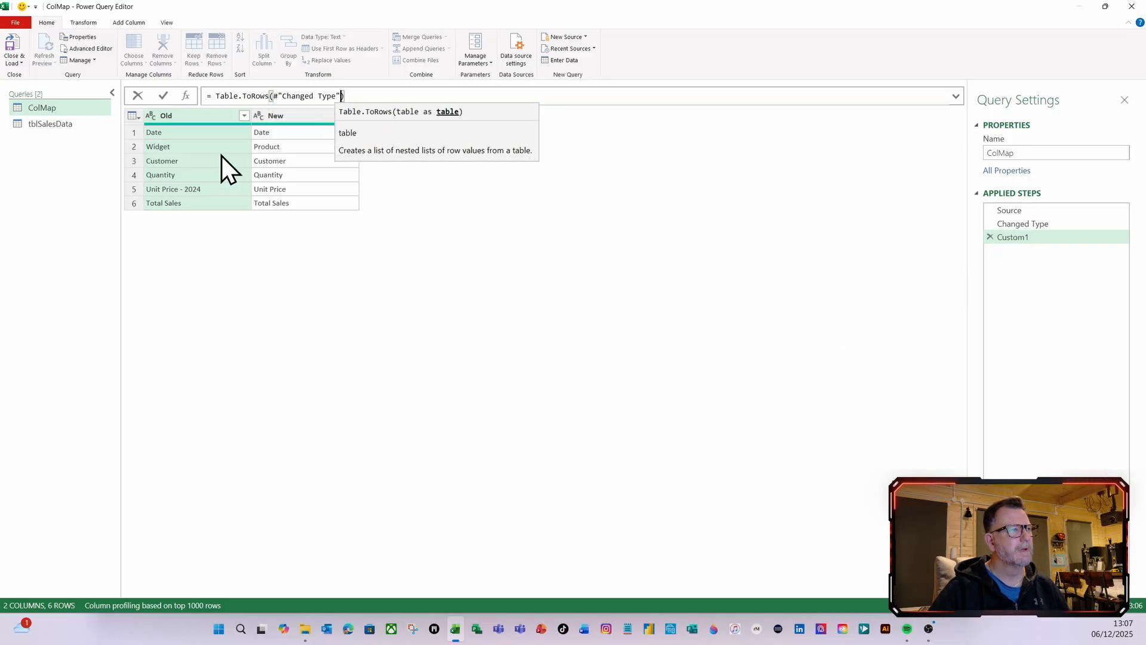
pyautogui.click(164, 96)
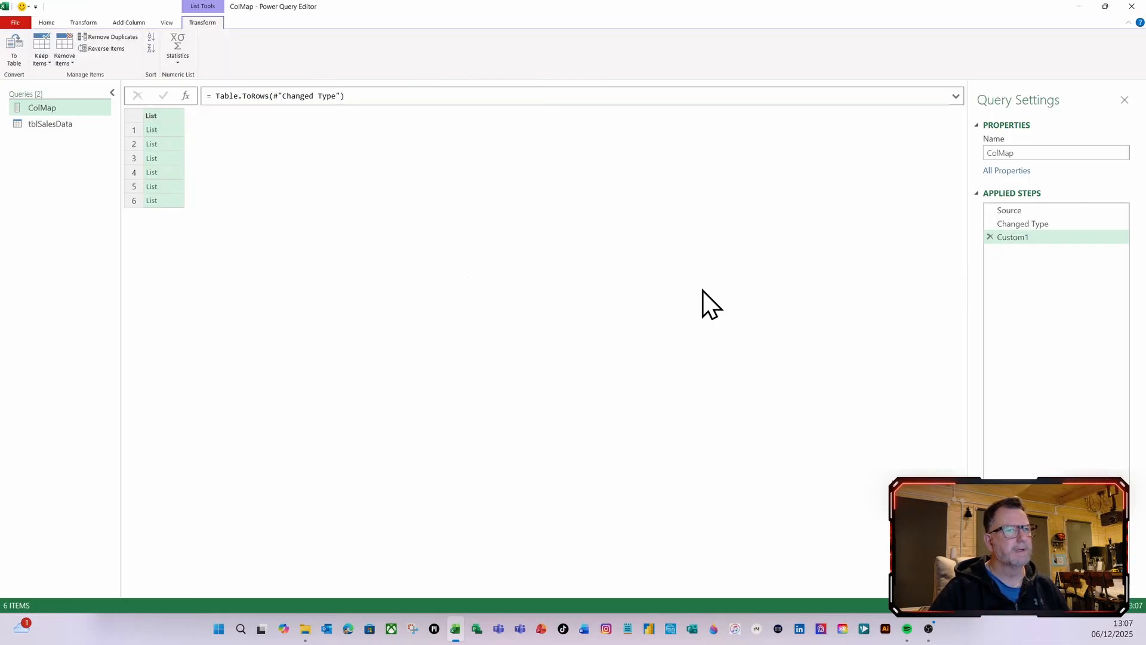
# Rename the ColMap query's last applied step, Custom1, as "Create List".
pyautogui.rightClick(1017, 237)
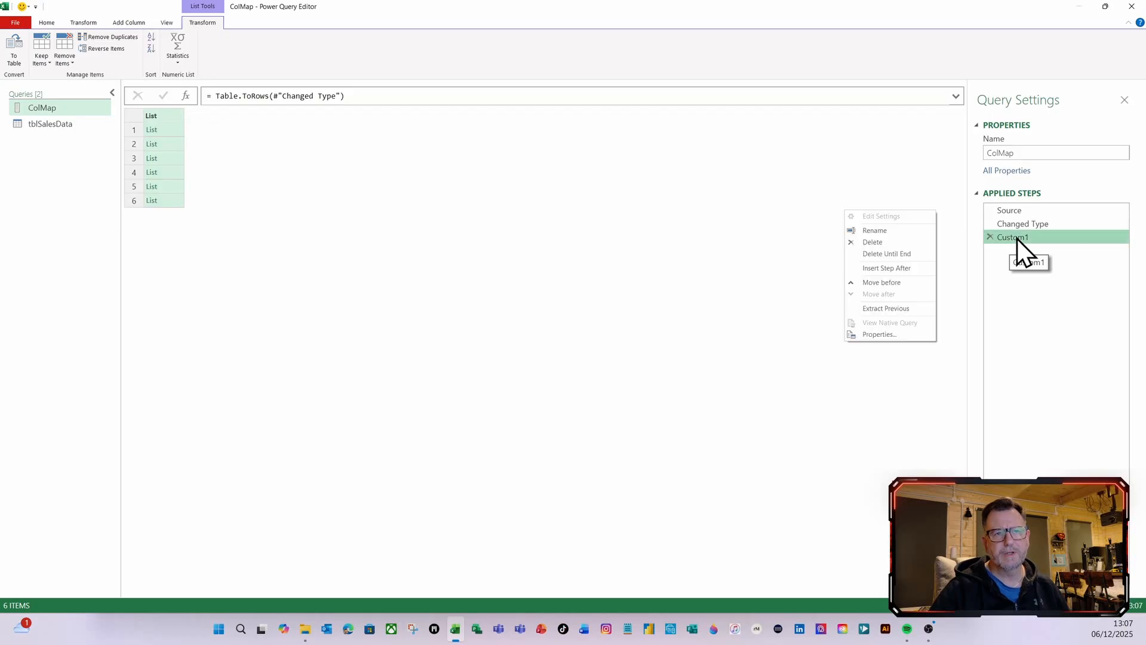
pyautogui.click(890, 234)
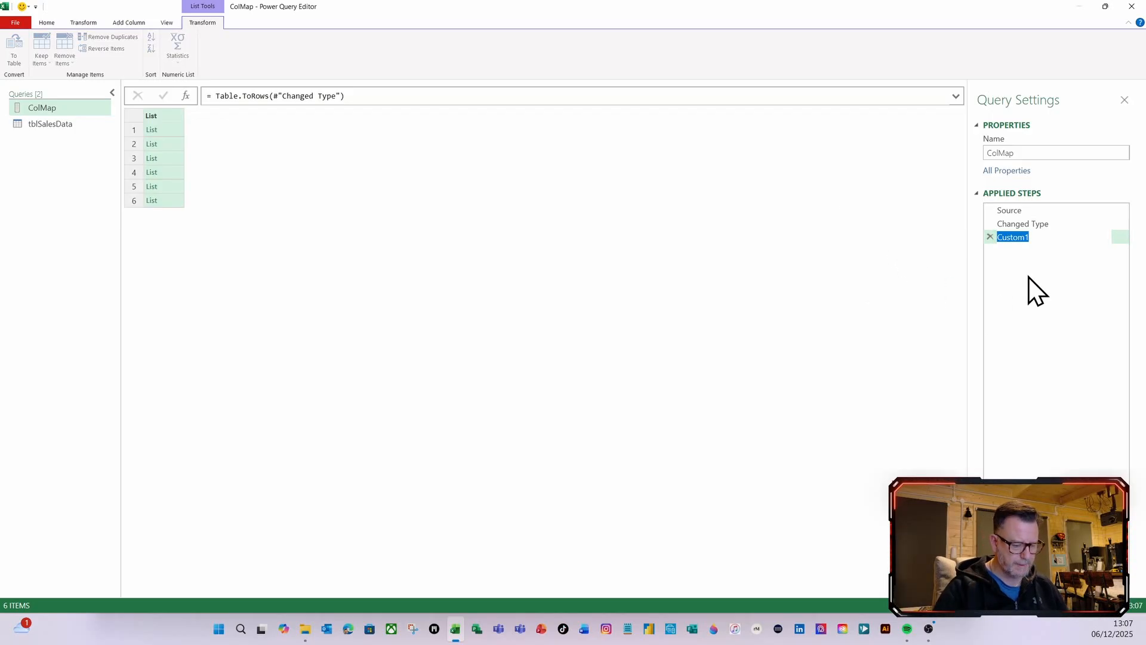
pyautogui.write('Create ')
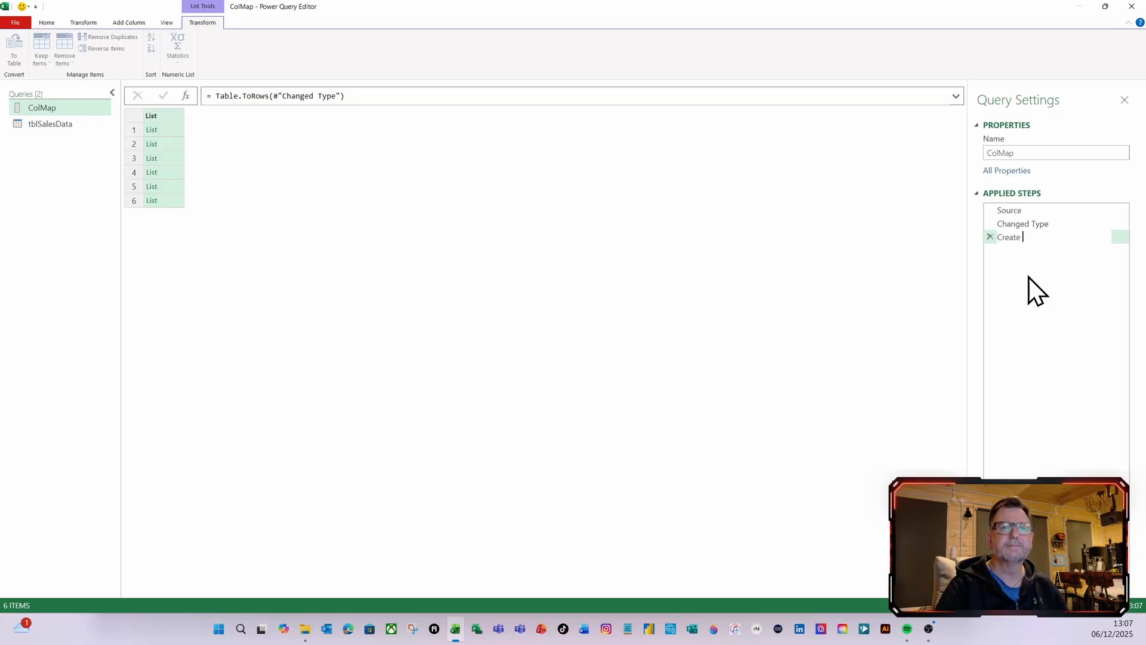
pyautogui.write('List')
pyautogui.press('Return')
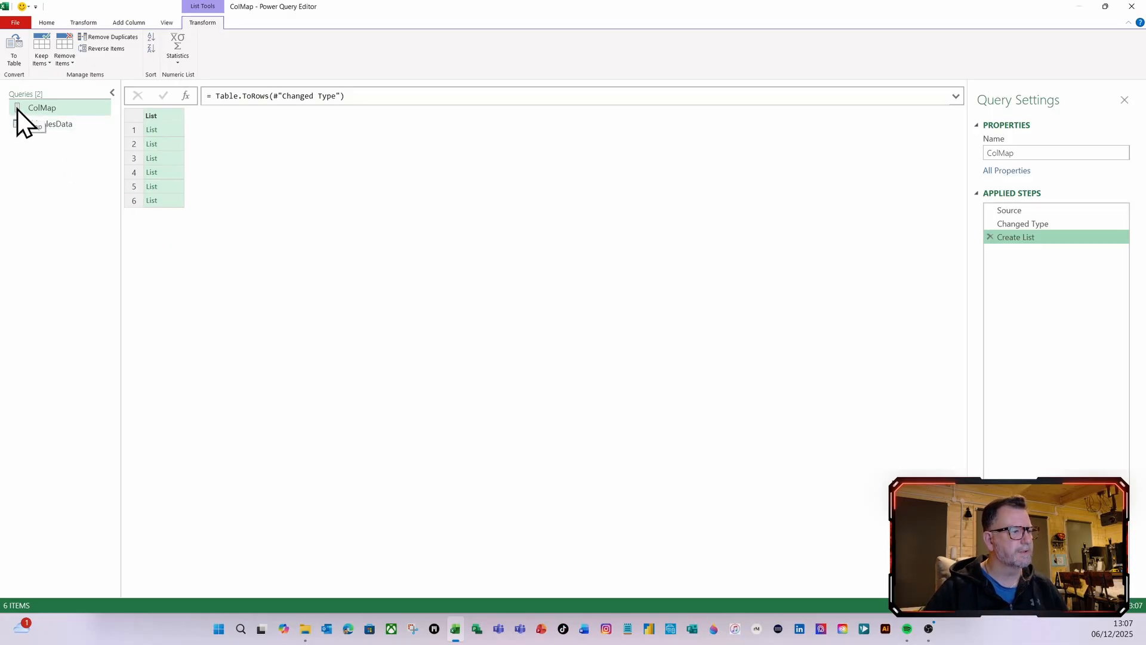
# Preview the nested lists in rows 1 to 5 of ColMap, enlarging the preview area to examine each old and new name pair.
pyautogui.click(175, 133)
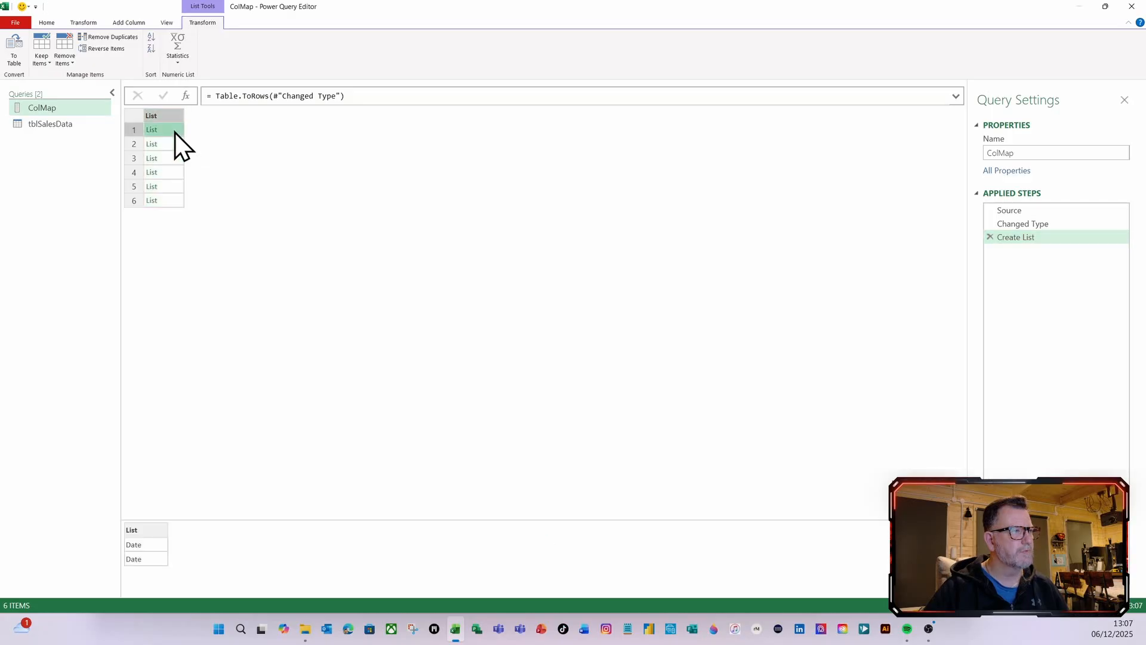
pyautogui.moveTo(220, 521); pyautogui.dragTo(234, 270)
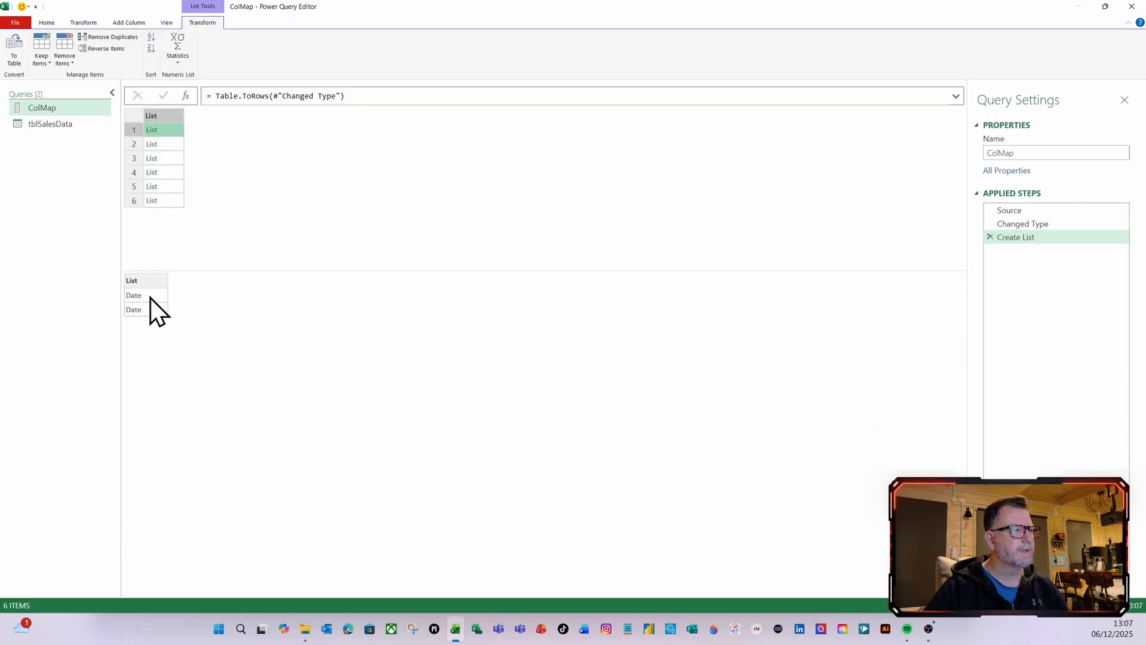
pyautogui.click(174, 145)
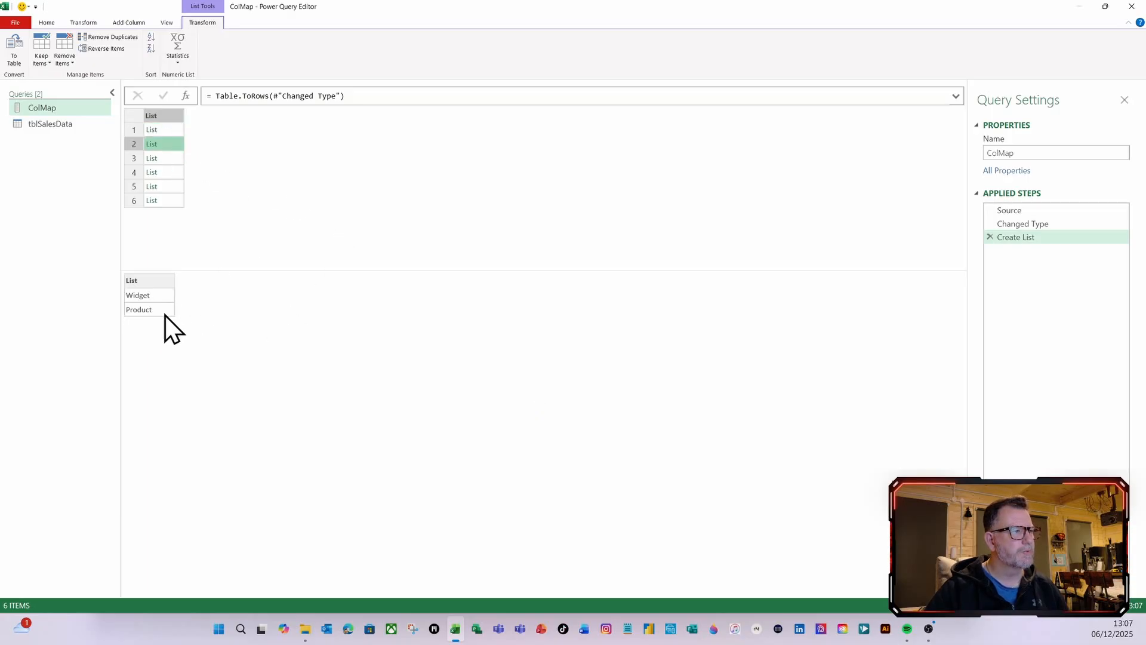
pyautogui.click(173, 158)
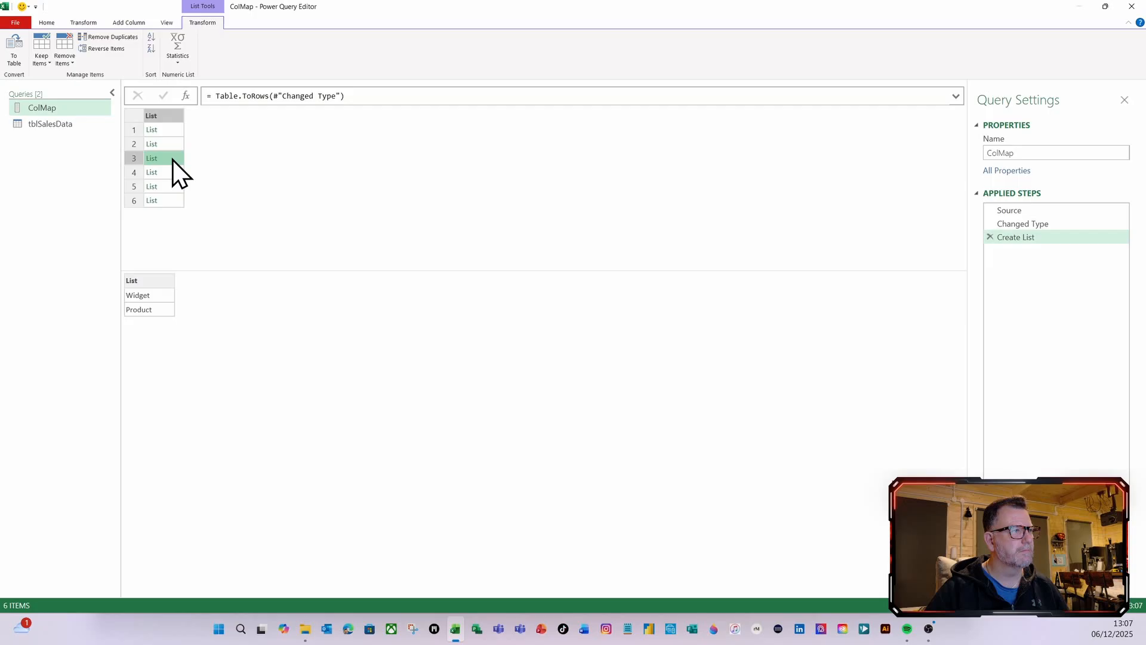
pyautogui.click(173, 173)
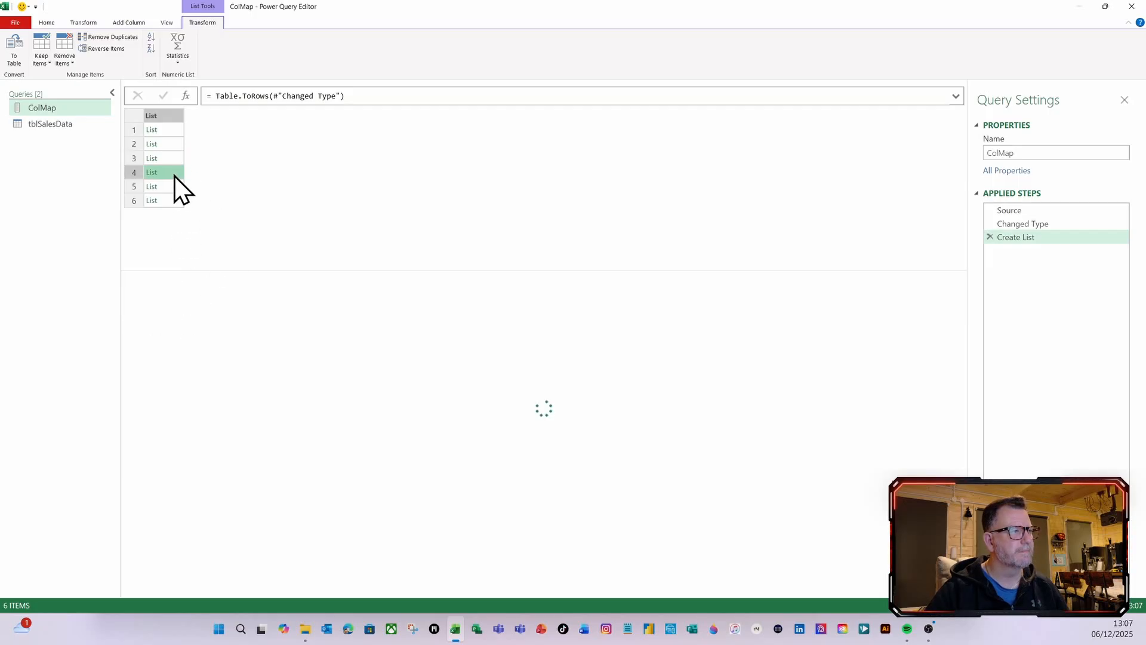
pyautogui.click(170, 187)
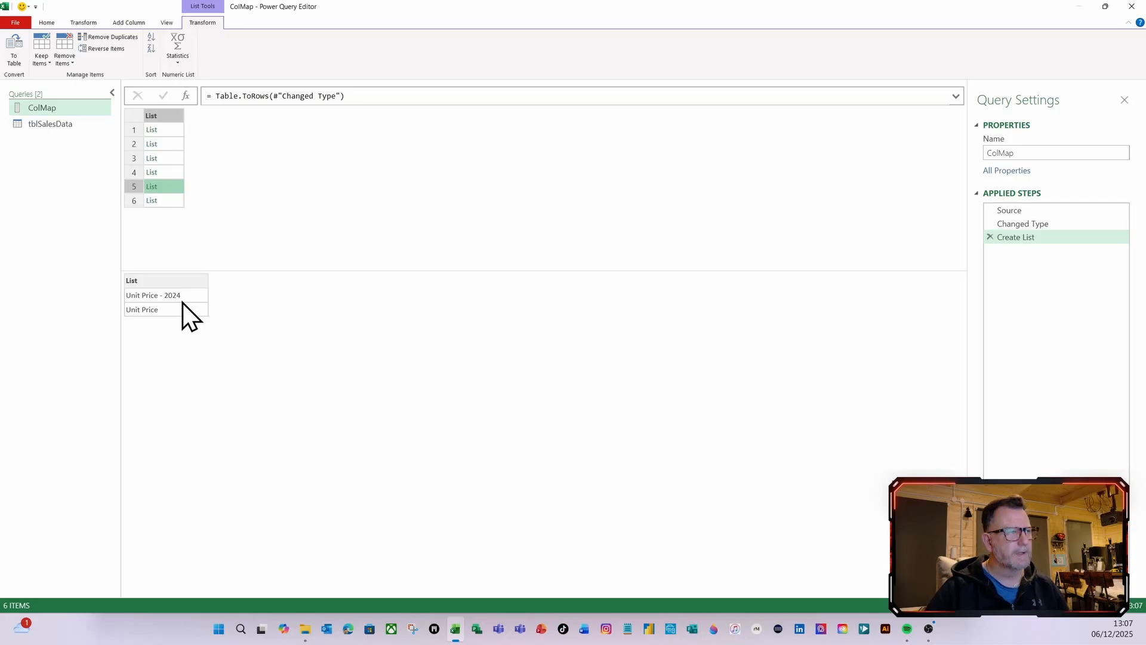
# In tblSalesData's Renamed Columns step, replace the hard-coded rename pairs with ColMap so the formula reads = Table.RenameColumns(Source,ColMap).
pyautogui.click(59, 124)
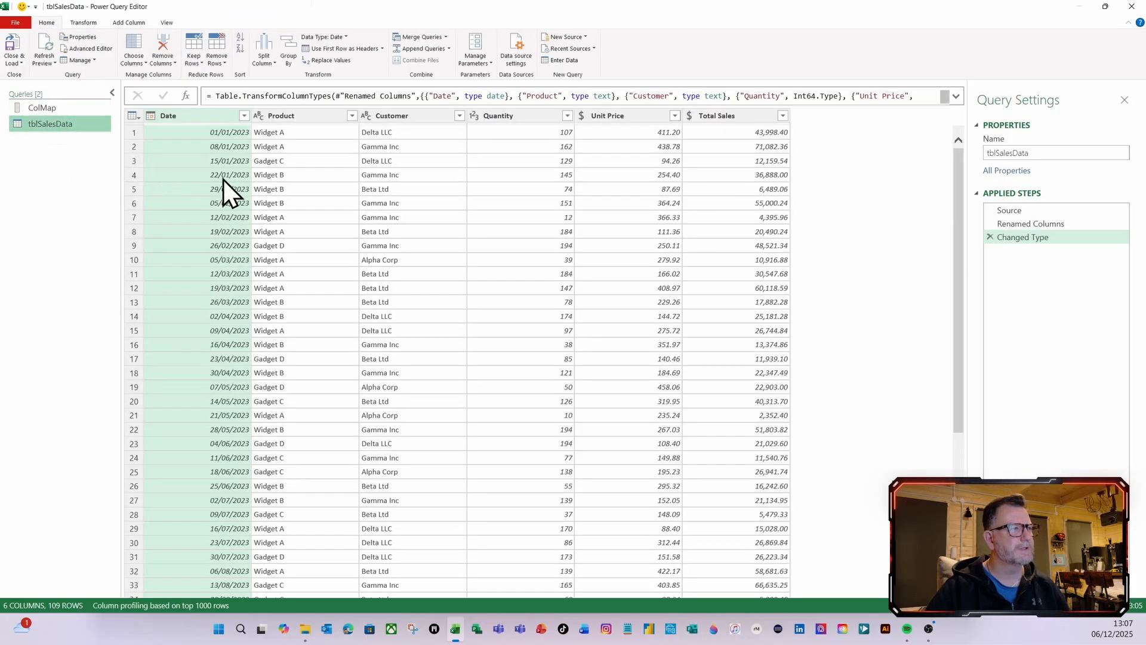
pyautogui.click(1017, 223)
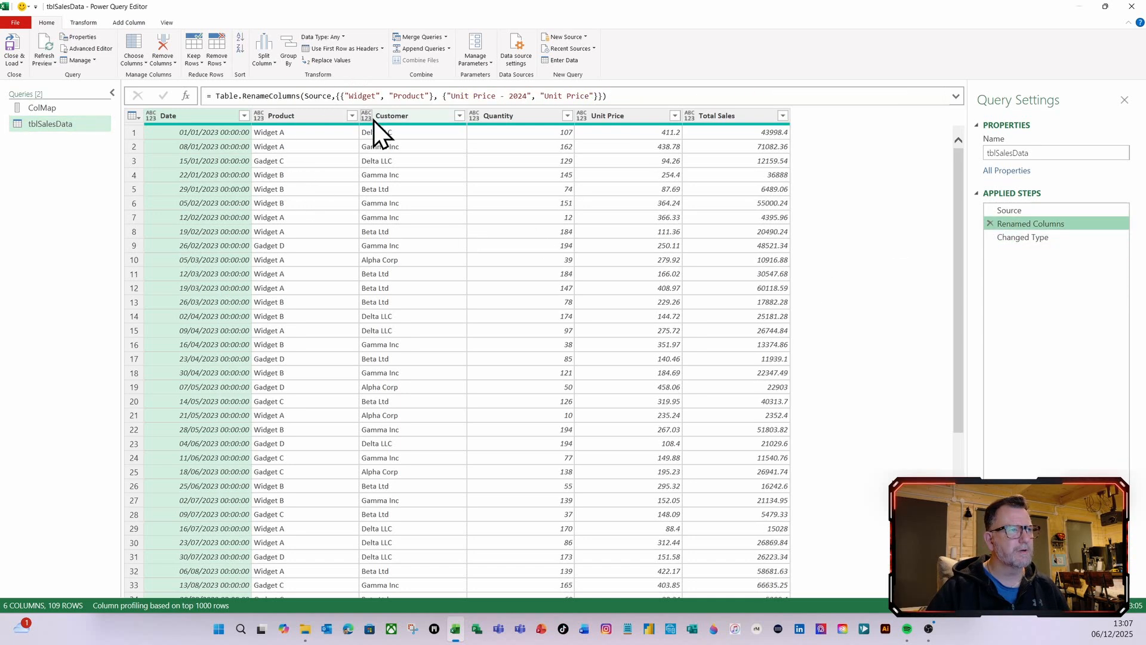
pyautogui.moveTo(616, 94); pyautogui.dragTo(337, 97)
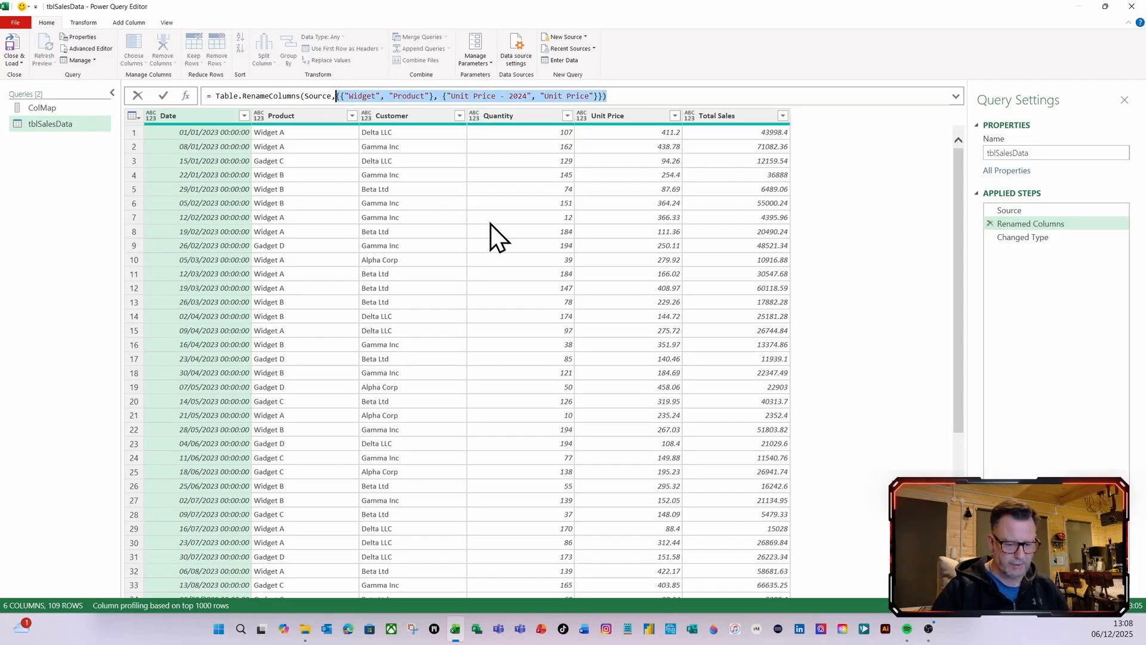
pyautogui.press('Delete')
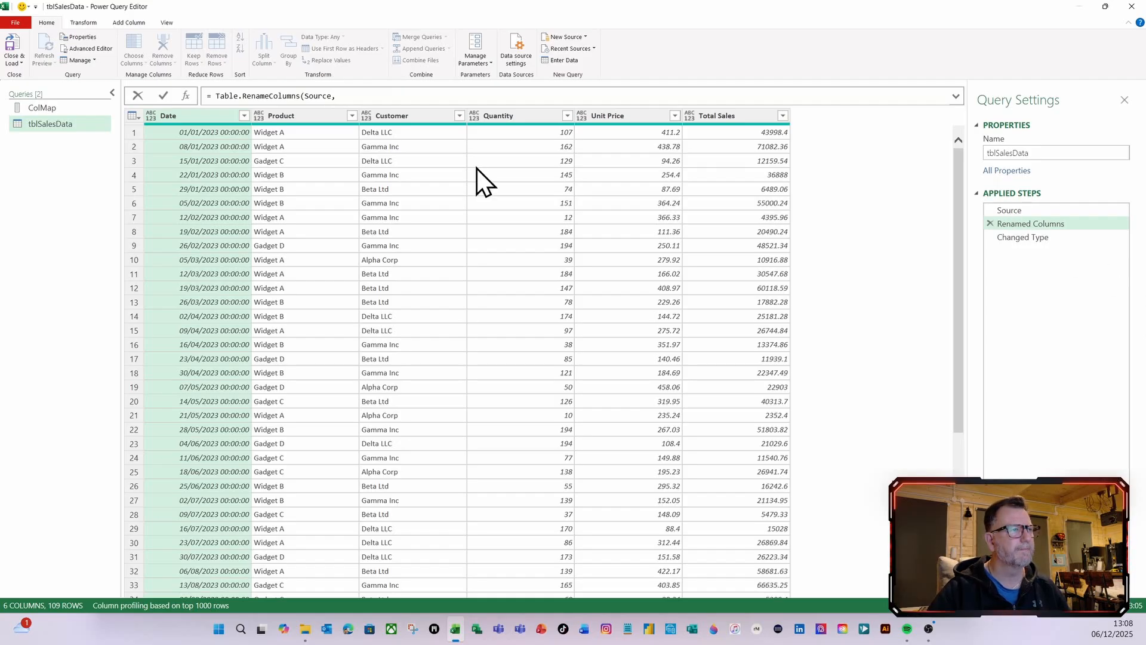
pyautogui.write('col')
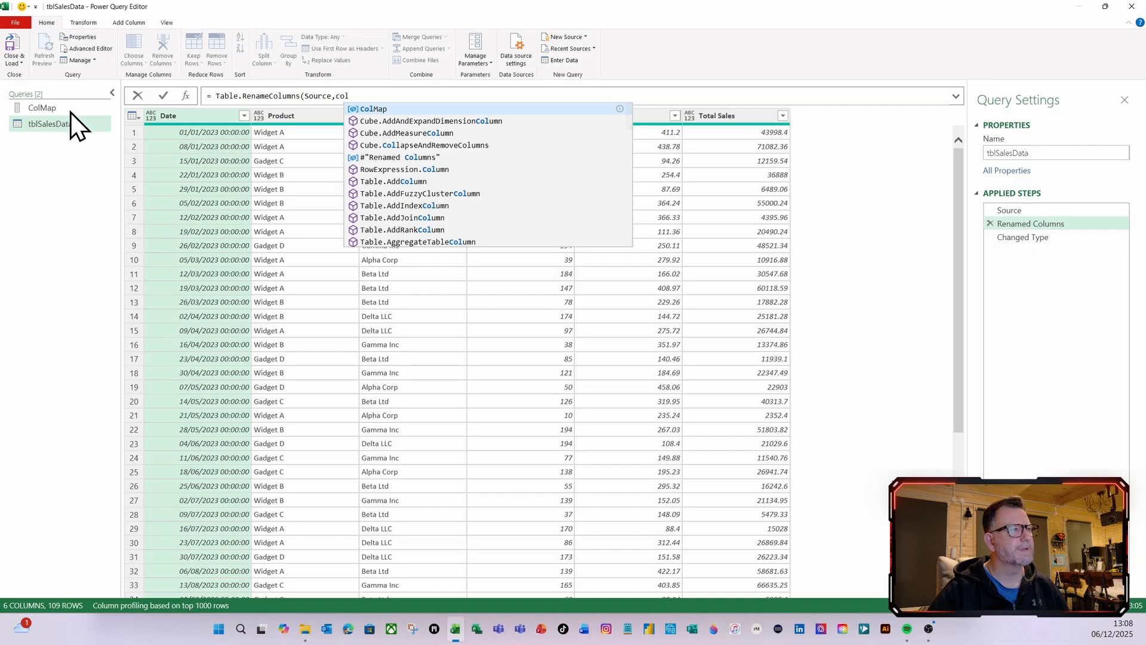
pyautogui.click(377, 110)
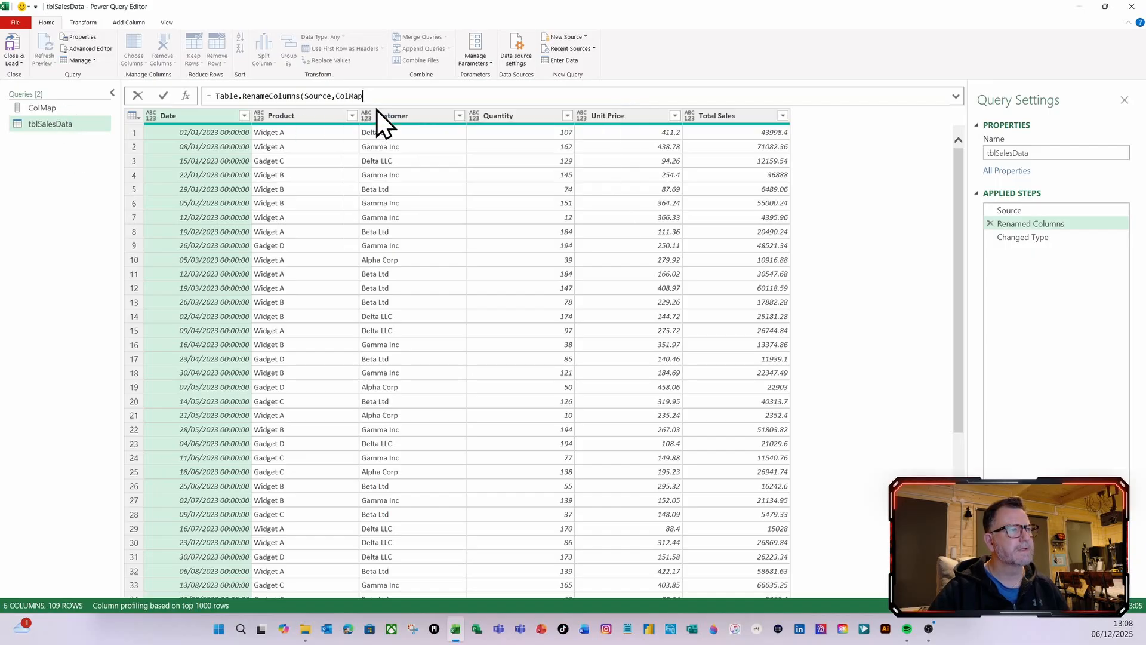
pyautogui.write(')')
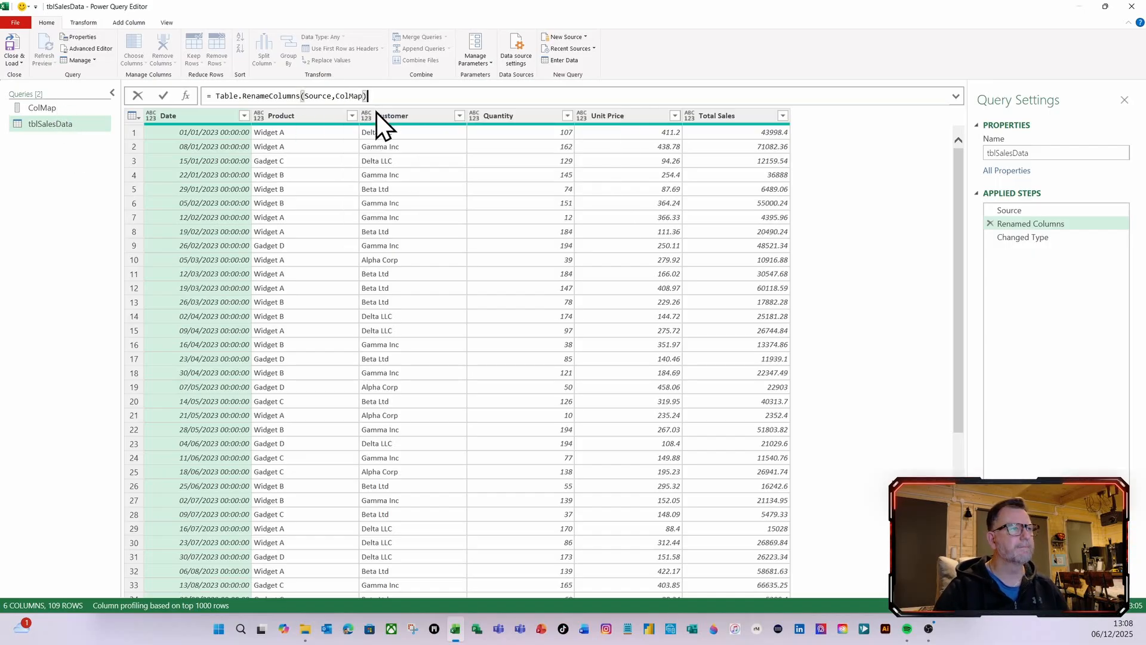
pyautogui.click(163, 97)
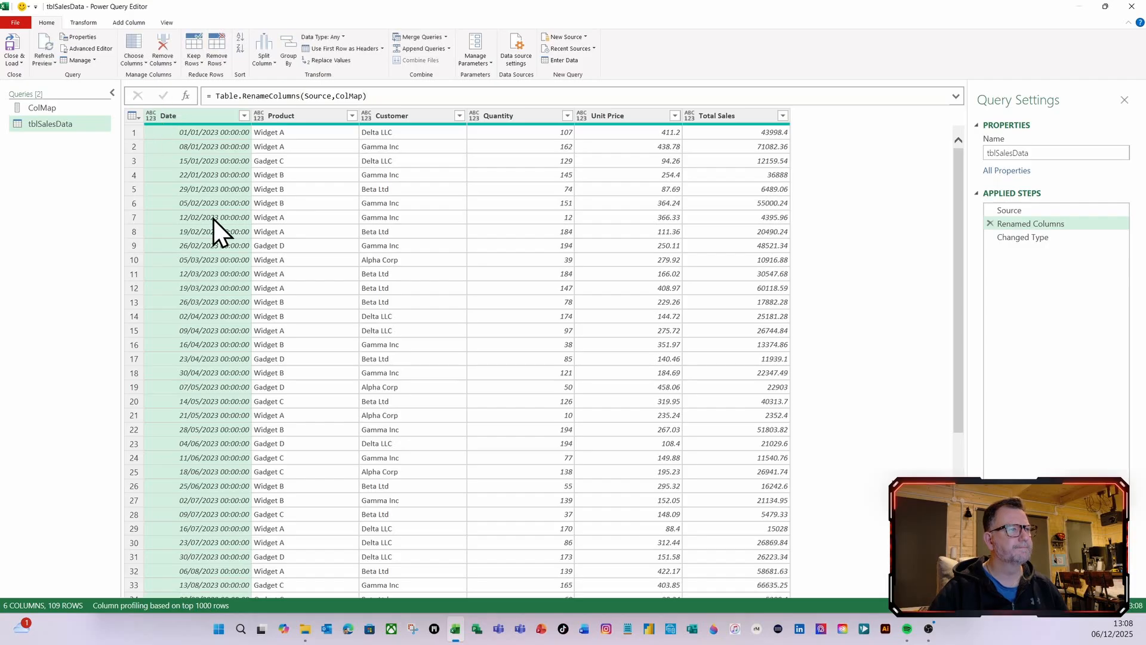
# Check the Changed Type step, load the edited queries back into the workbook and show the Sales Data sheet.
pyautogui.click(1011, 237)
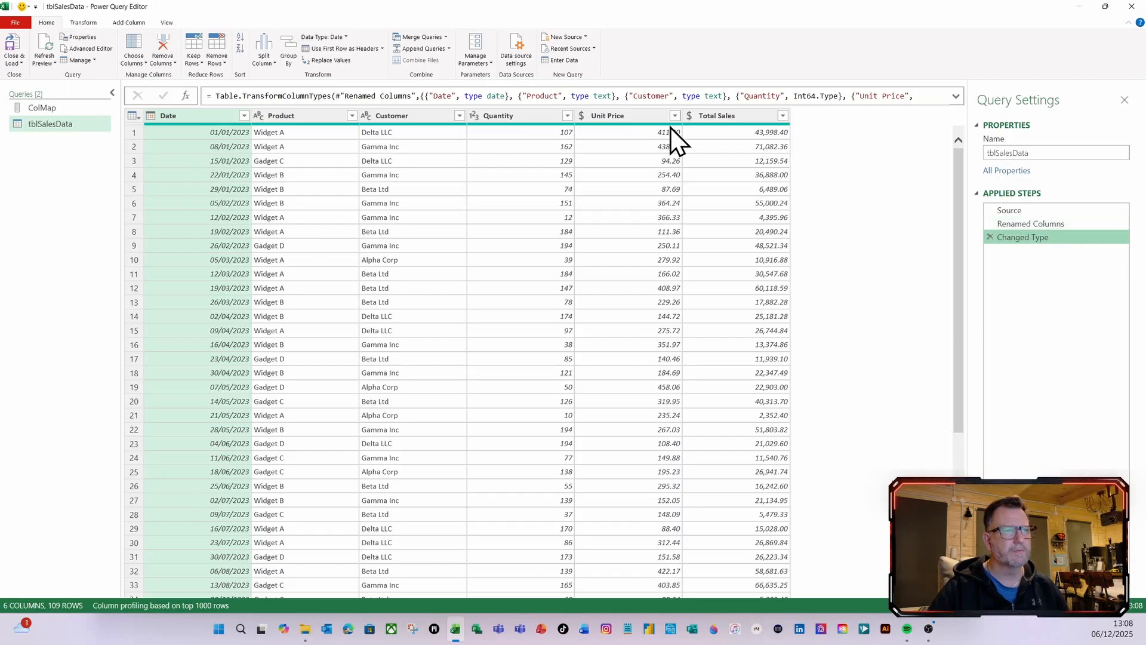
pyautogui.click(18, 49)
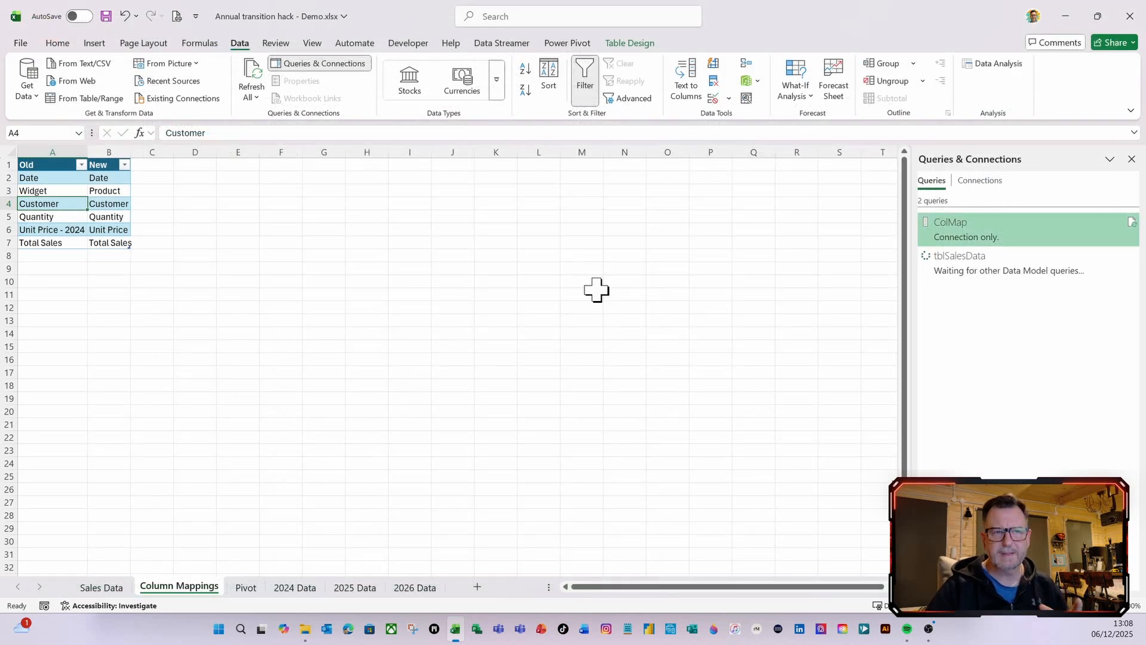
pyautogui.click(112, 589)
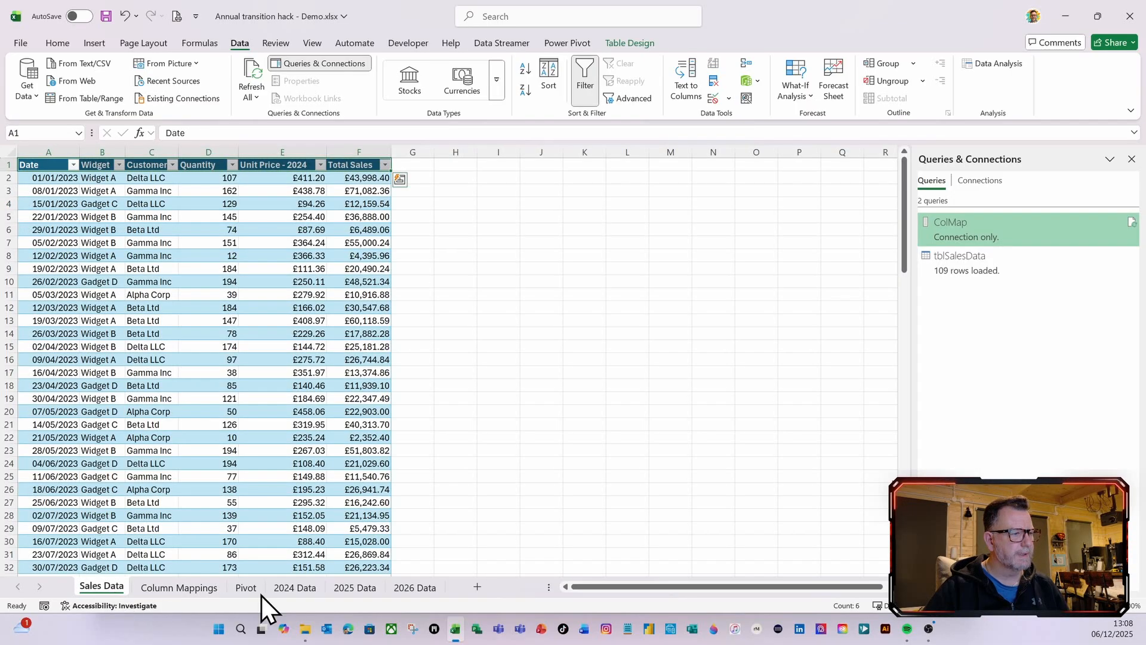
# Copy all records from the 2025 Data sheet and append them as values to the Sales Data table, starting at A111.
pyautogui.click(360, 590)
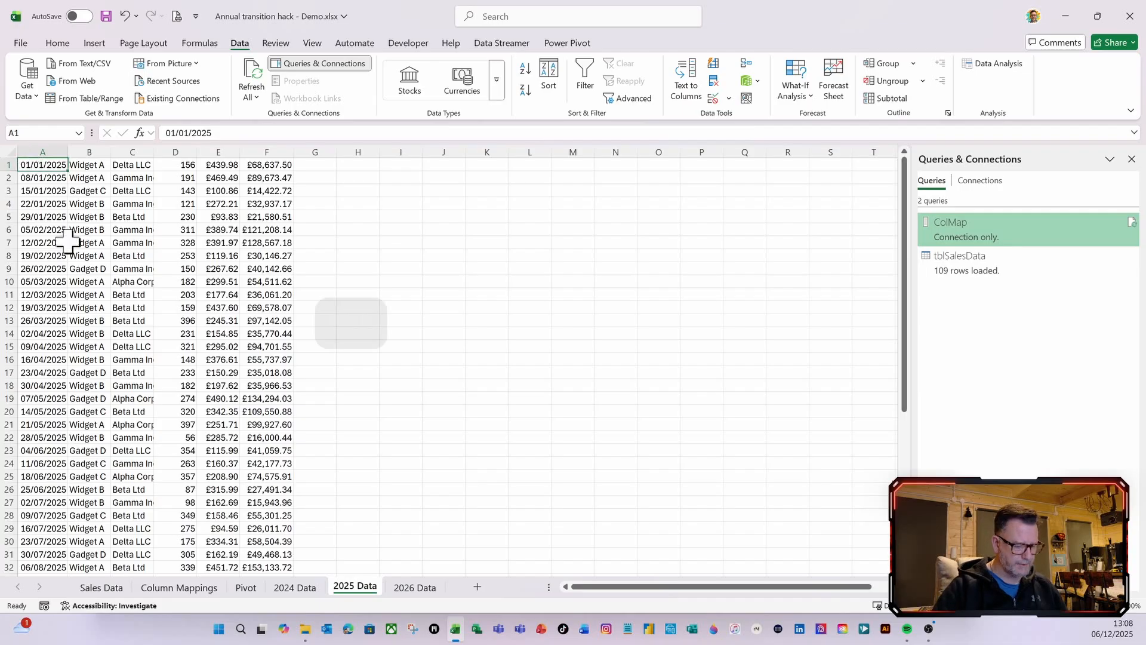
pyautogui.hotkey('shift', 'ctrl', 'Right')
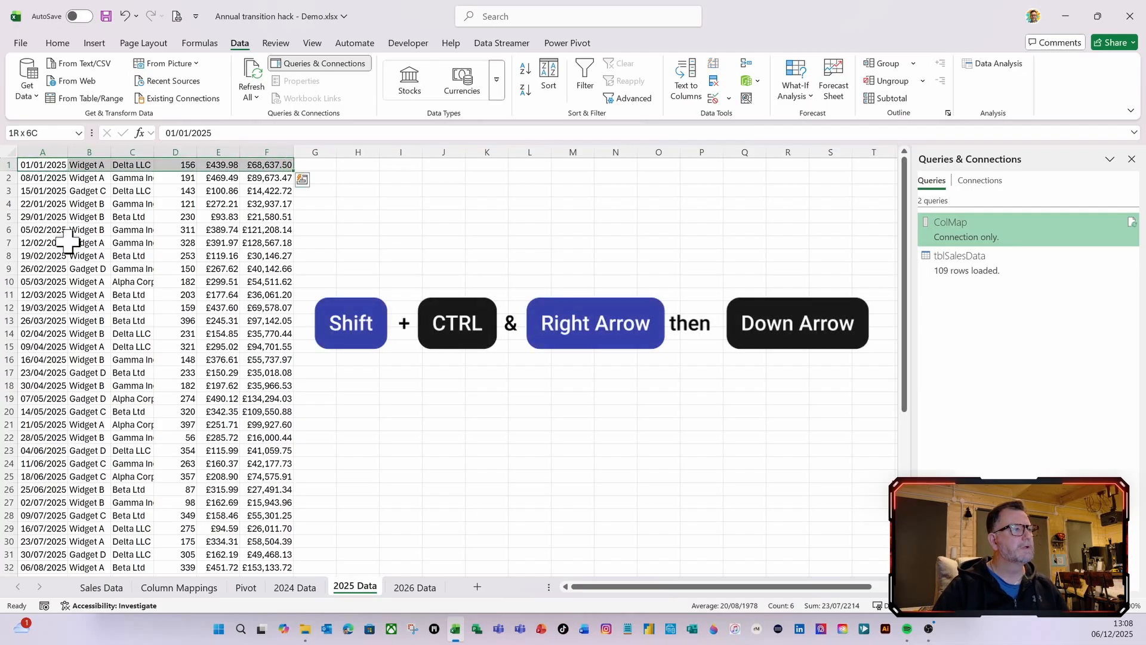
pyautogui.hotkey('shift', 'ctrl', 'Down')
pyautogui.hotkey('ctrl', 'c')
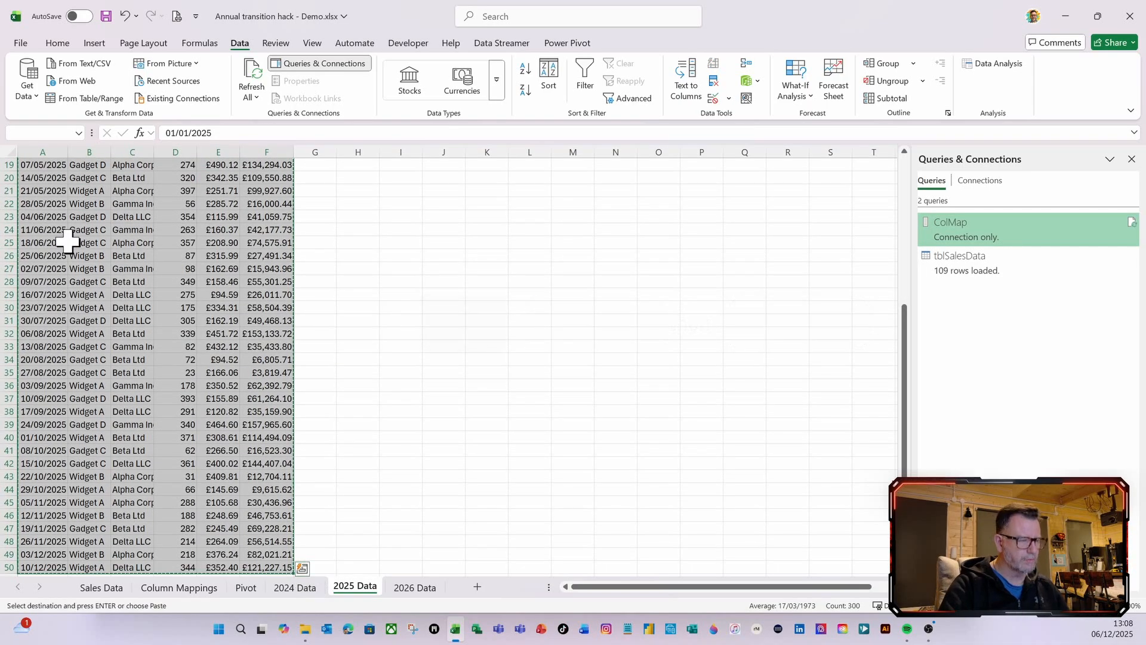
pyautogui.click(116, 586)
pyautogui.scroll(-20, 123, 544)
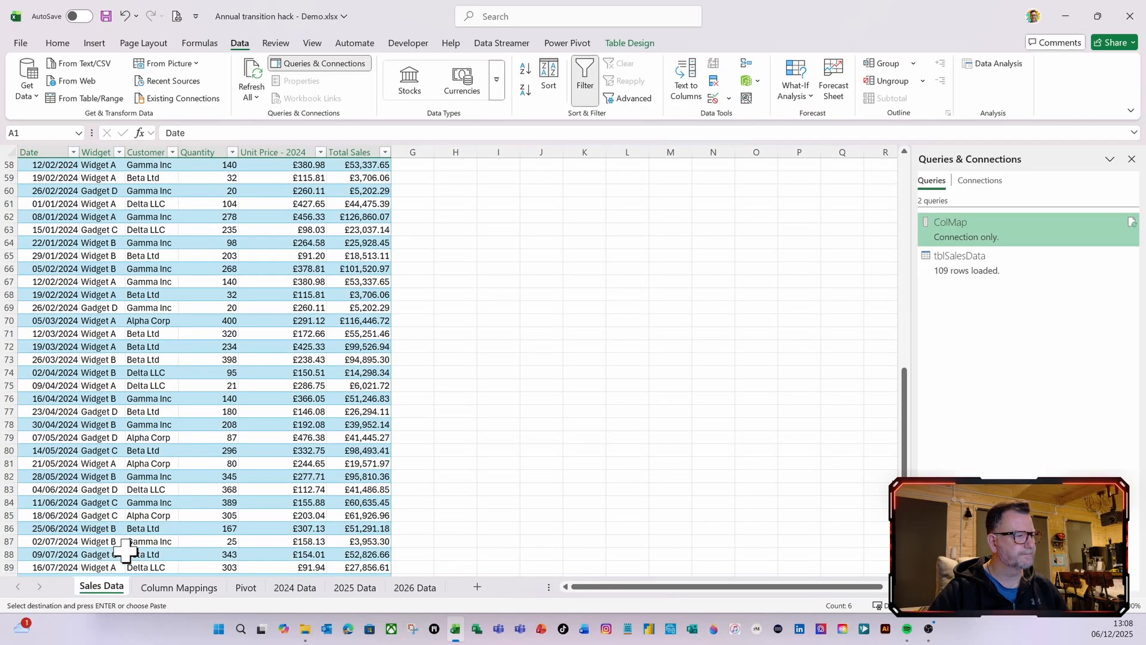
pyautogui.scroll(-6, 122, 544)
pyautogui.click(51, 423)
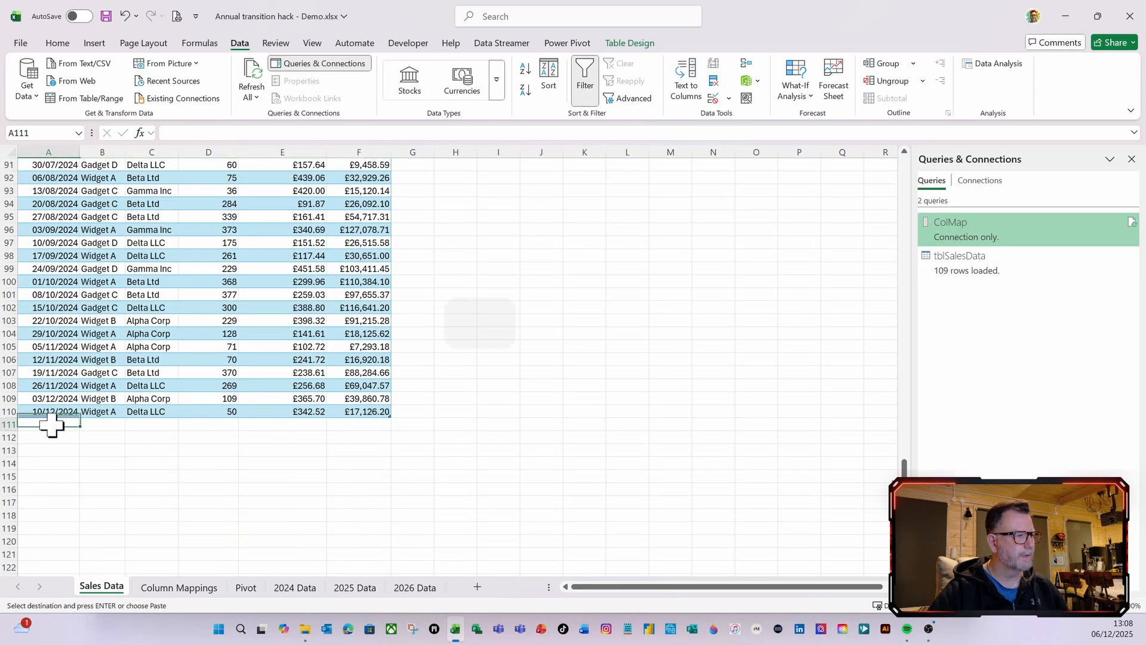
pyautogui.hotkey('ctrl', 'shift', 'v')
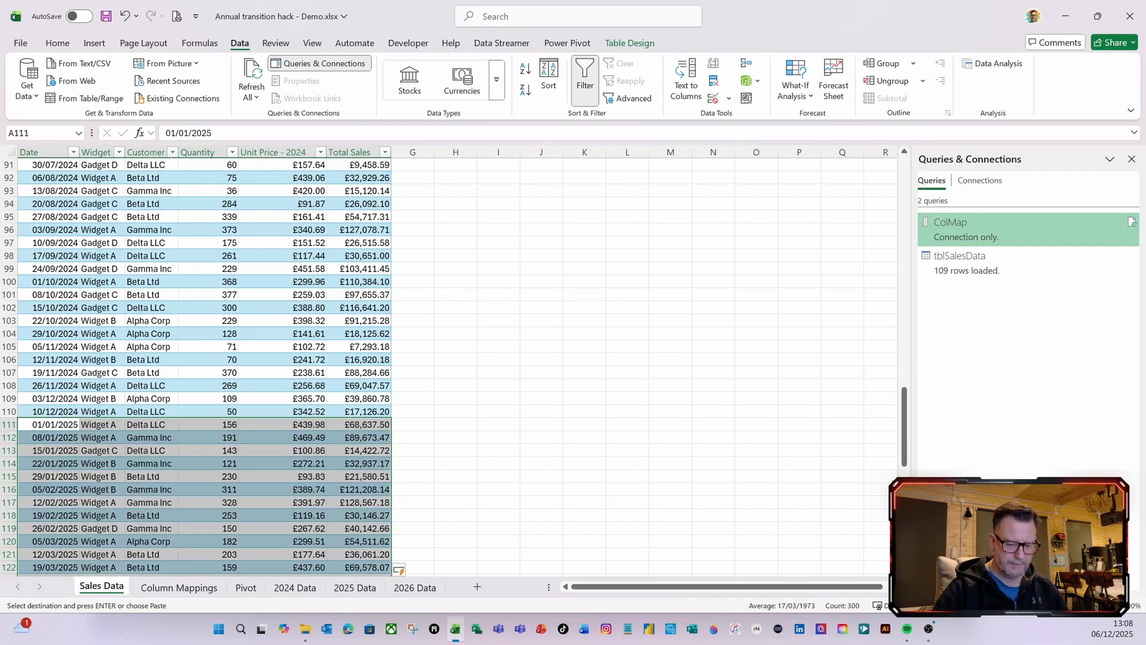
# Rename the Sales Data table's header in E1 as Unit Price - 2025.
pyautogui.hotkey('ctrl', 'Home')
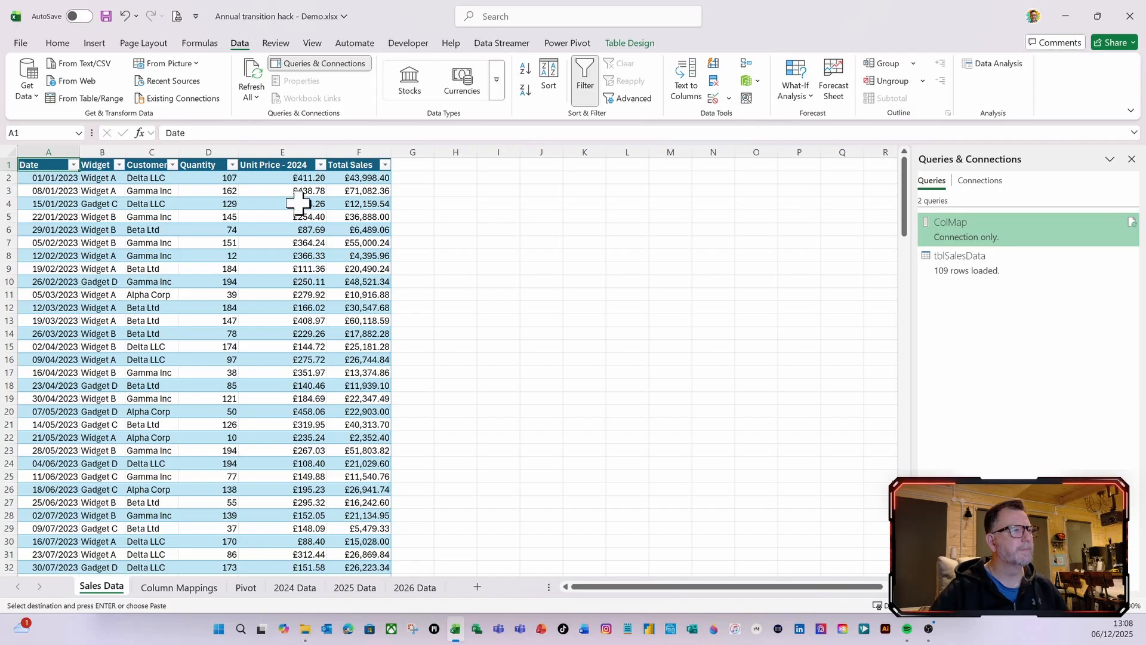
pyautogui.click(283, 167)
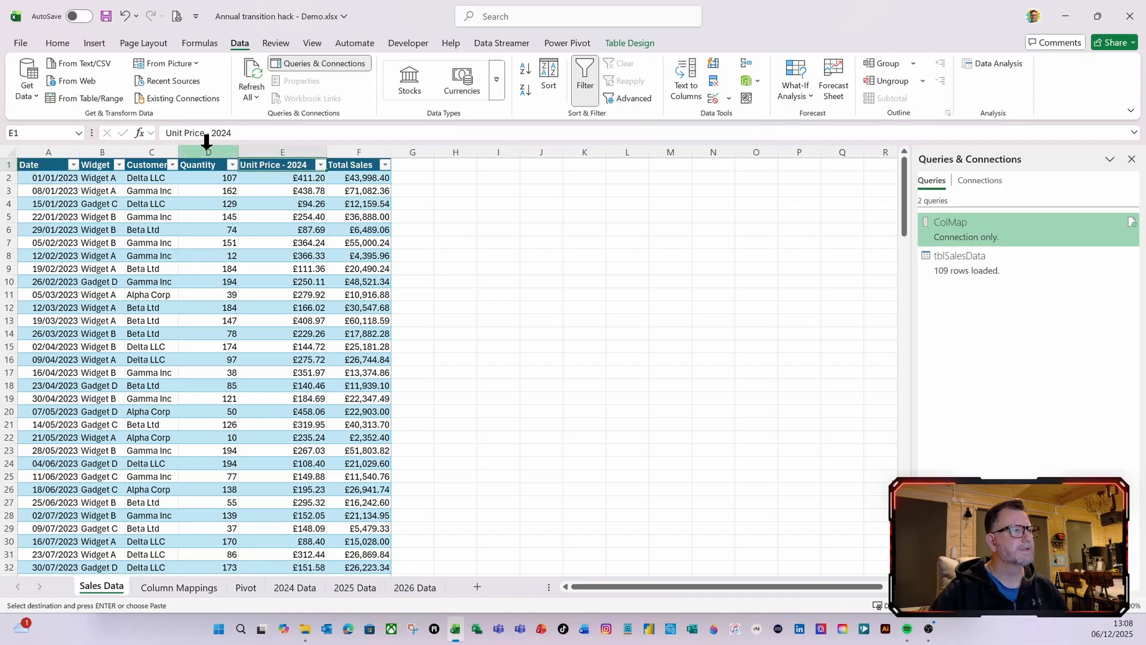
pyautogui.click(233, 133)
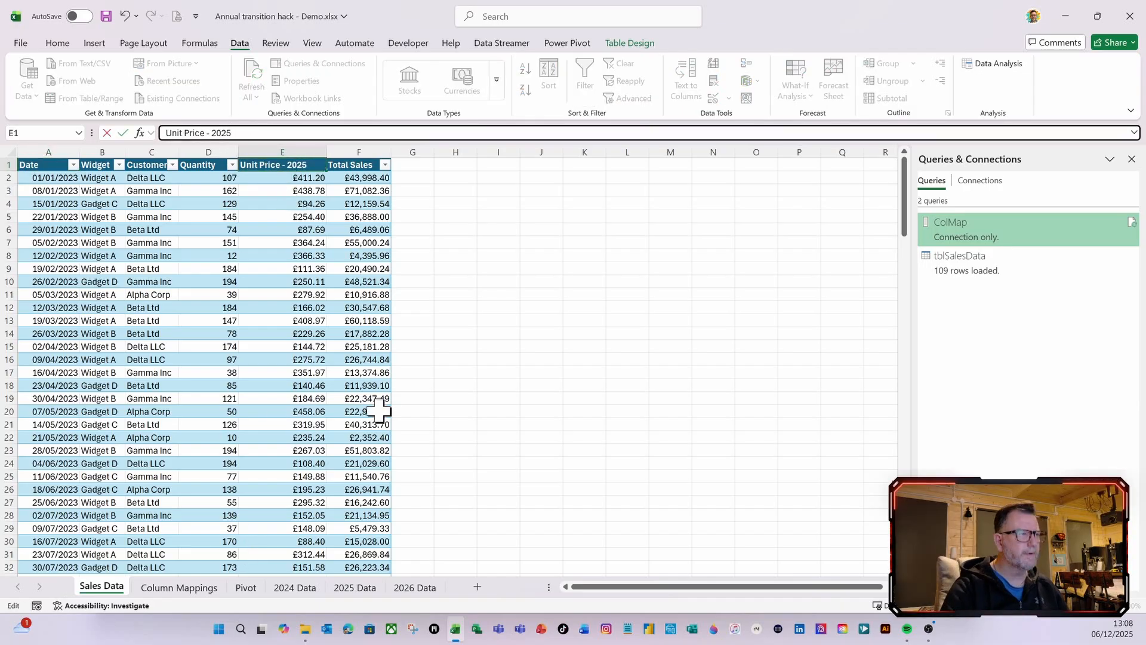
pyautogui.write('5')
pyautogui.press('Return')
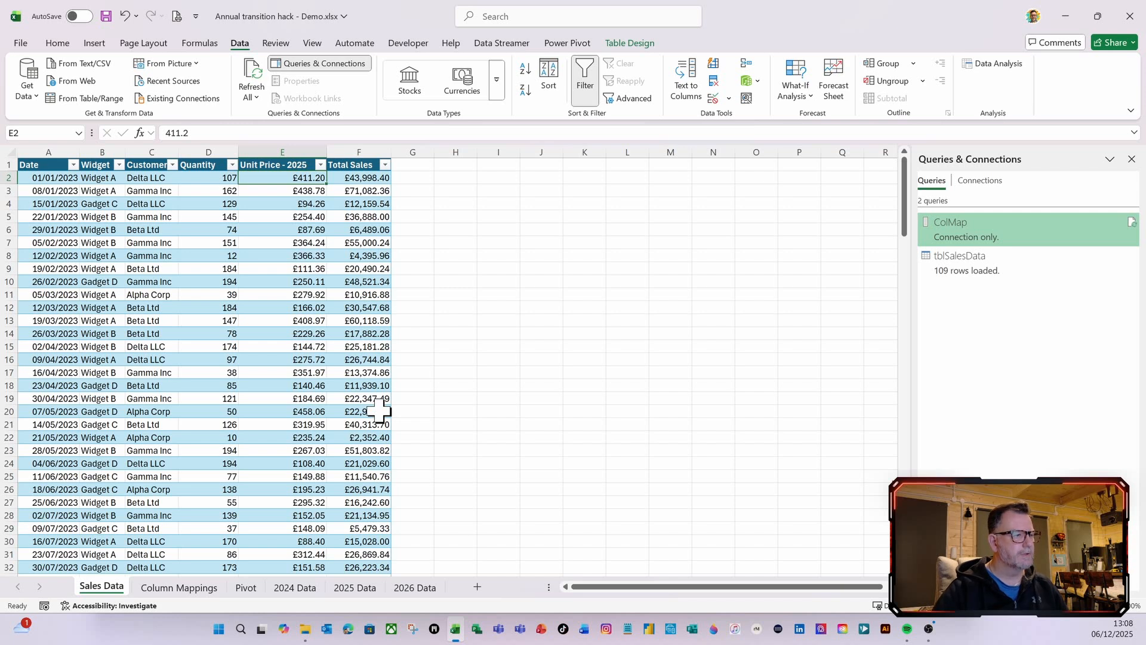
# Duplicate the Unit Price - 2024 mapping row A6:B6 on the Column Mappings sheet into a new row starting at A8.
pyautogui.click(173, 588)
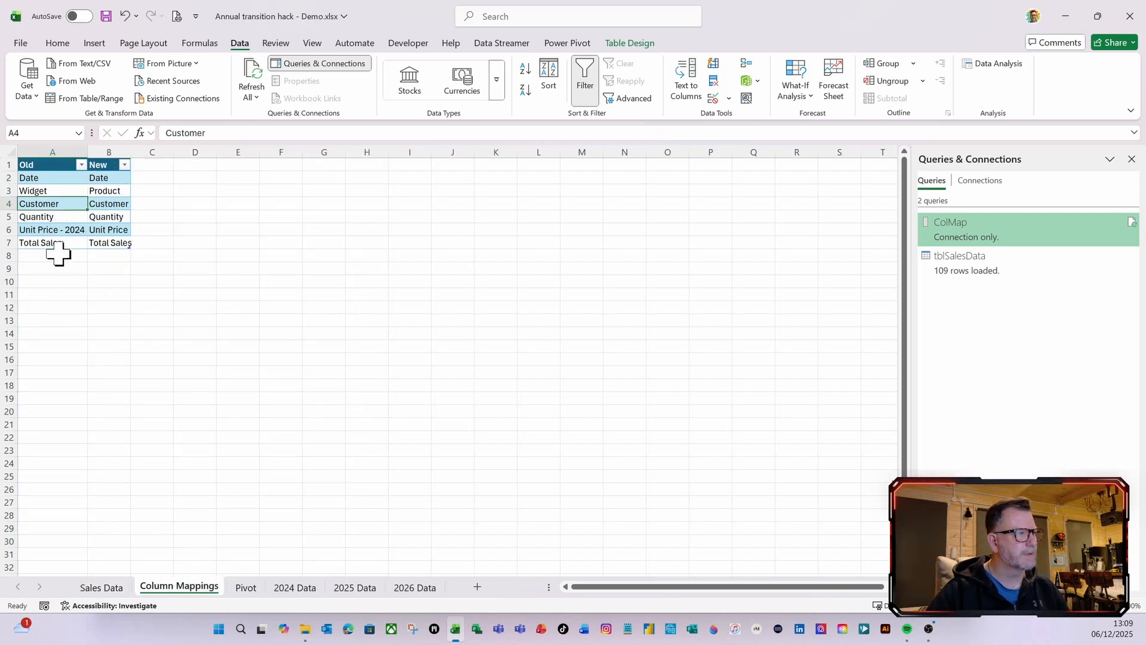
pyautogui.moveTo(42, 229); pyautogui.dragTo(94, 231)
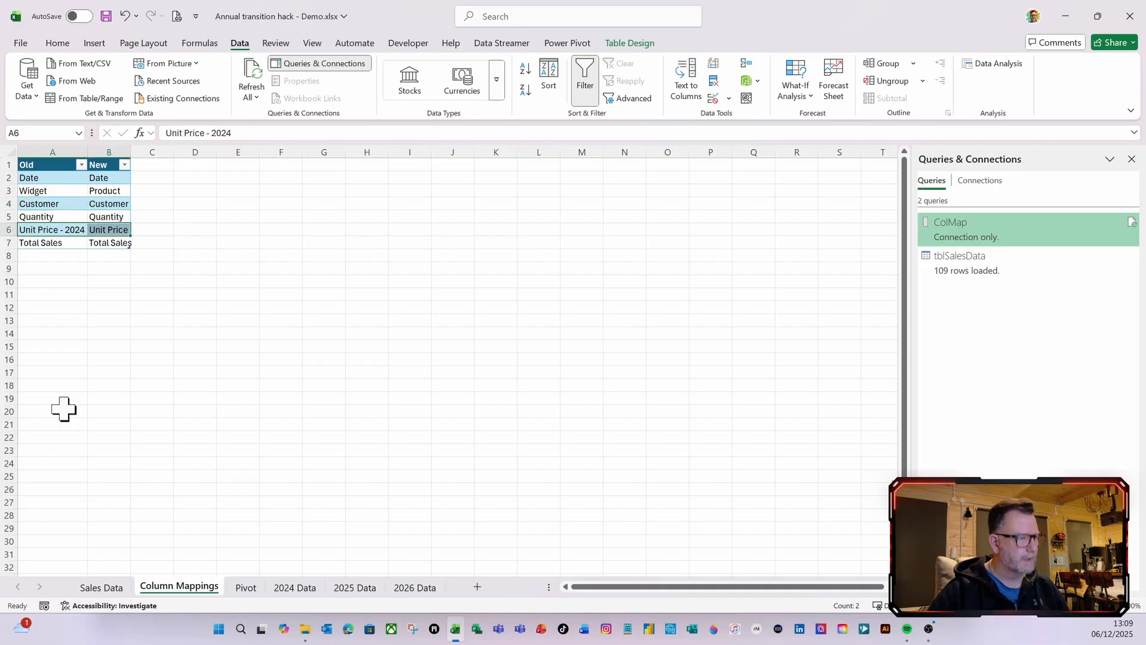
pyautogui.hotkey('ctrl', 'c')
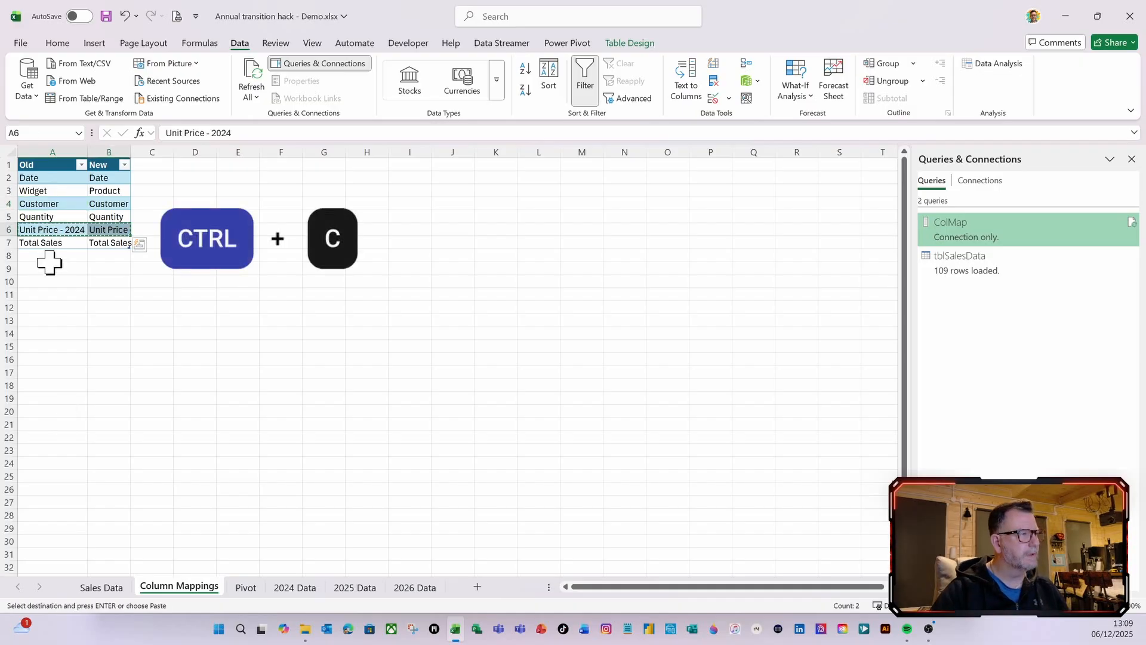
pyautogui.click(52, 254)
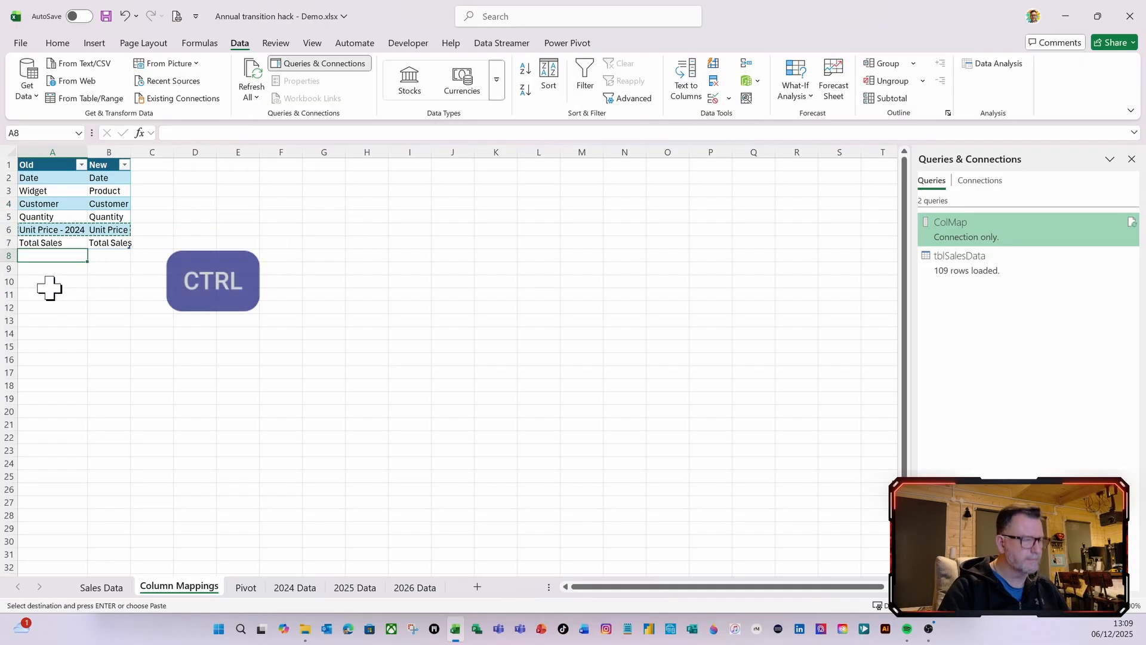
pyautogui.hotkey('ctrl', 'v')
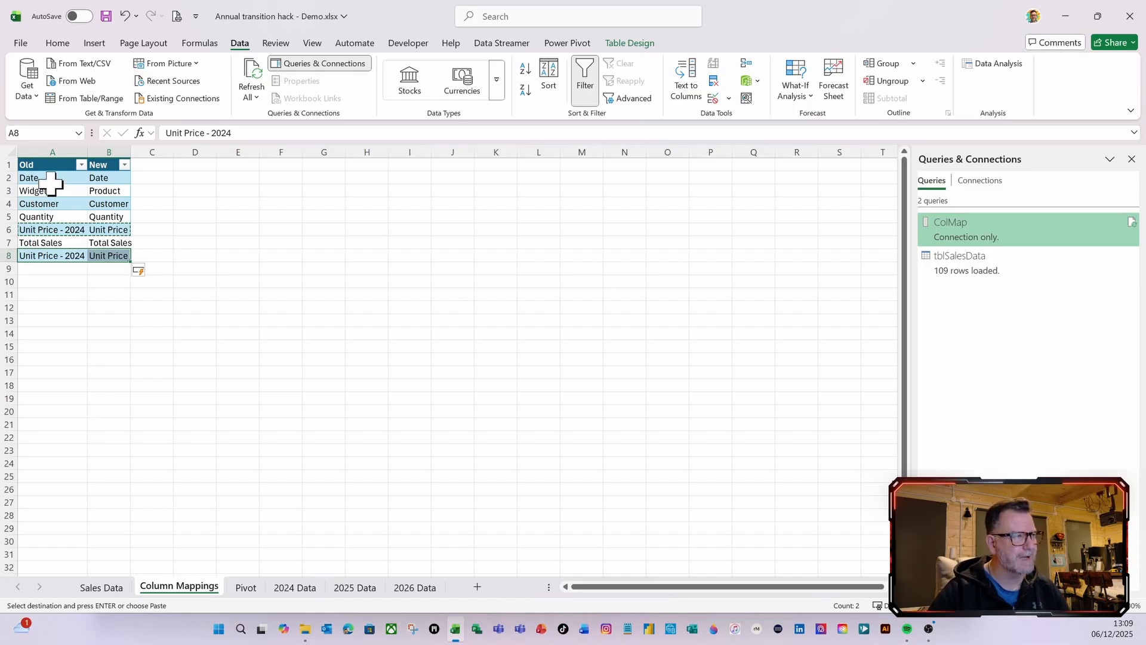
# Apply a duplicate-values conditional format to the Old column entries A2:A8, using Light Red Fill with Dark Red Text.
pyautogui.moveTo(42, 178); pyautogui.dragTo(50, 220)
pyautogui.hotkey('ctrl', 'v')
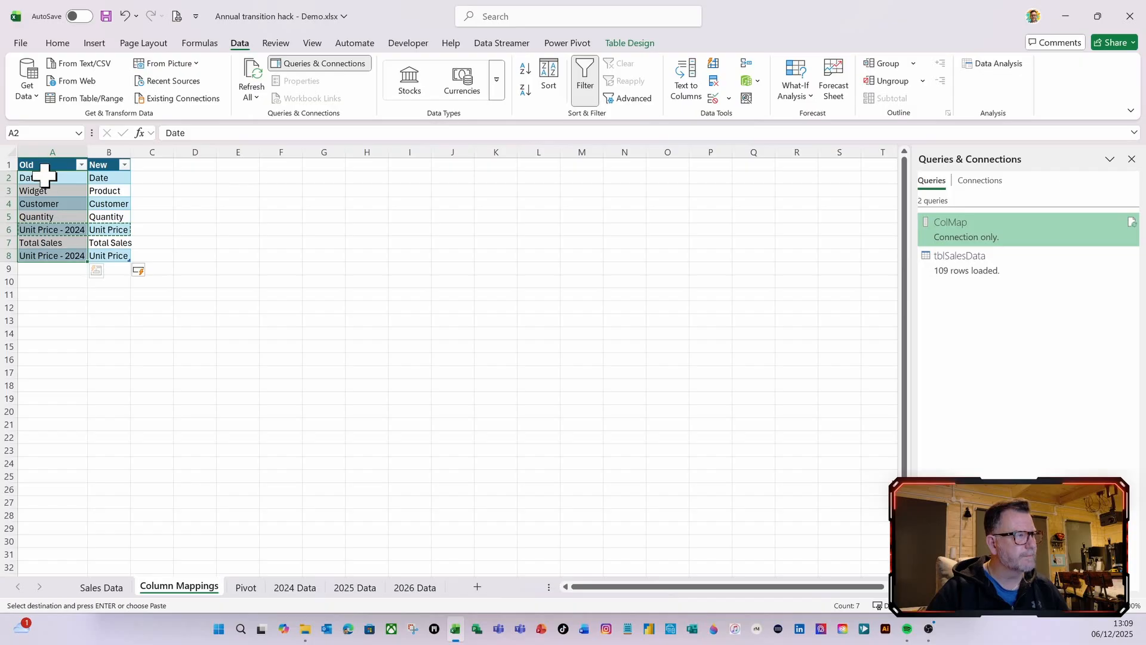
pyautogui.click(58, 43)
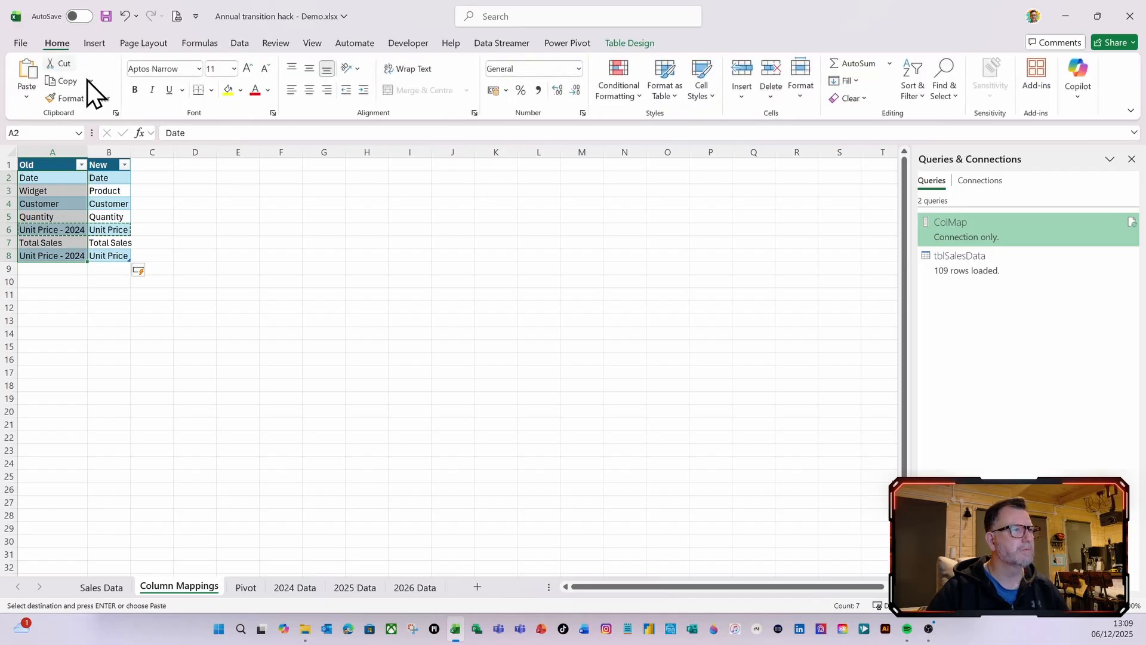
pyautogui.click(635, 99)
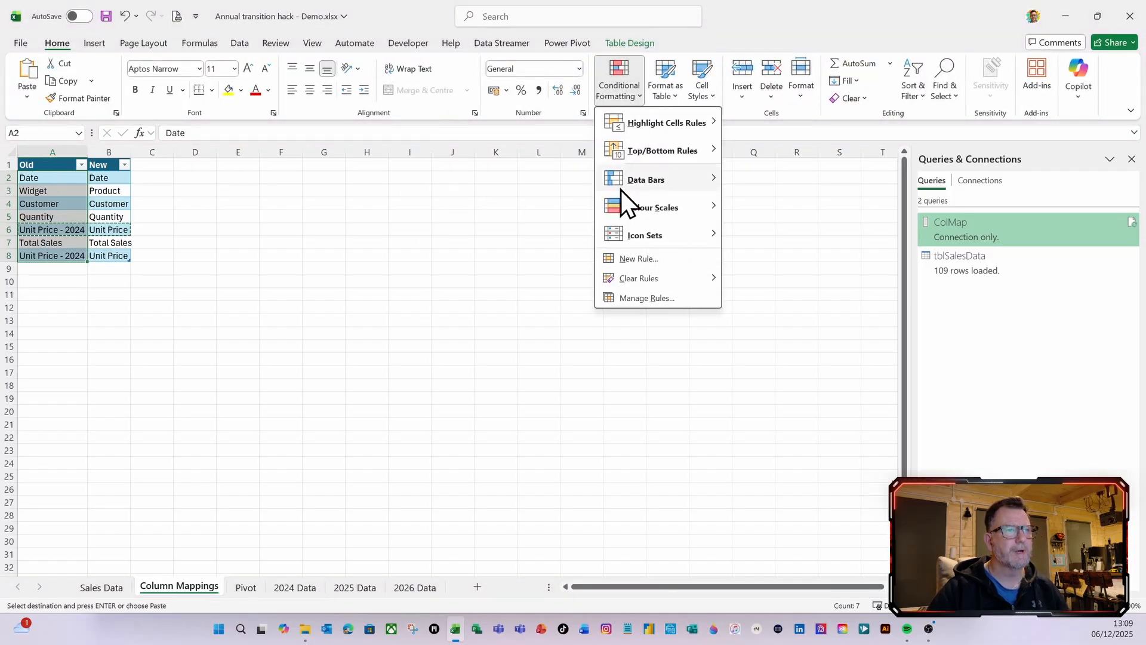
pyautogui.moveTo(676, 124)
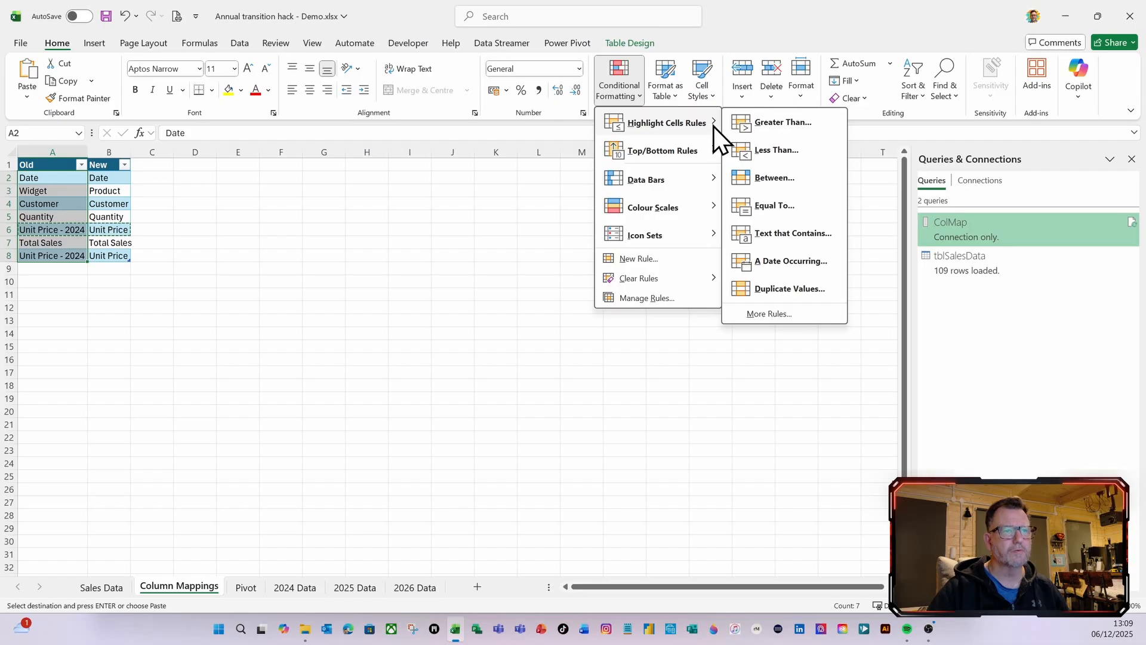
pyautogui.click(795, 296)
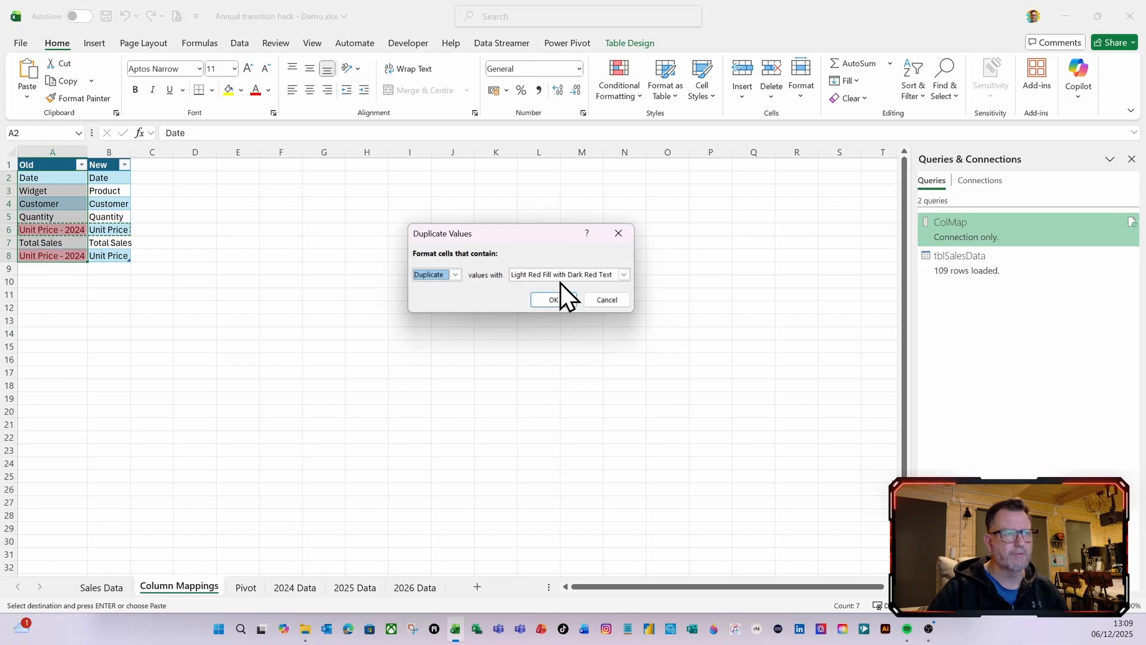
pyautogui.click(561, 299)
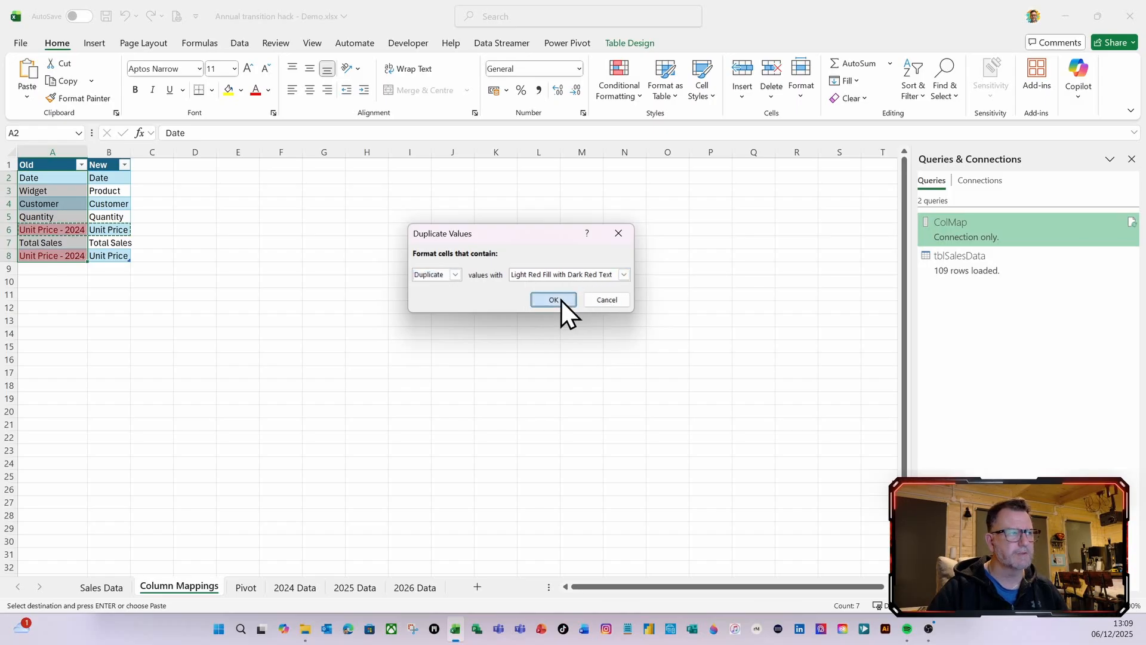
pyautogui.click(98, 294)
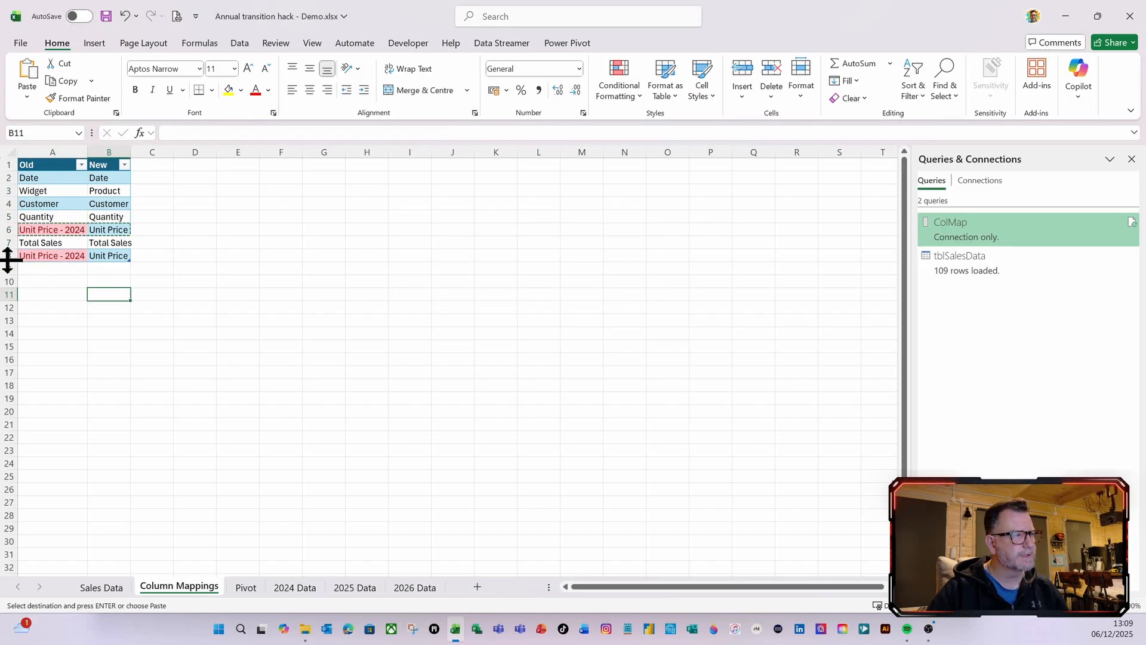
# Change the duplicated Old column entry in A8 of the mapping table to Unit Price - 2025.
pyautogui.click(41, 256)
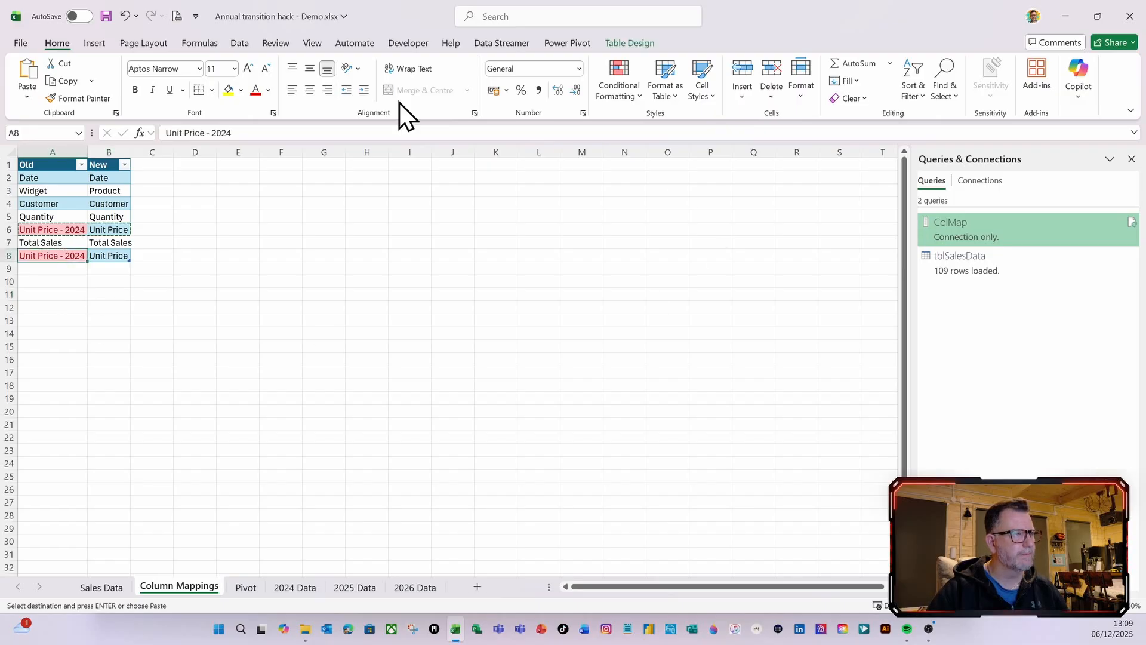
pyautogui.click(245, 132)
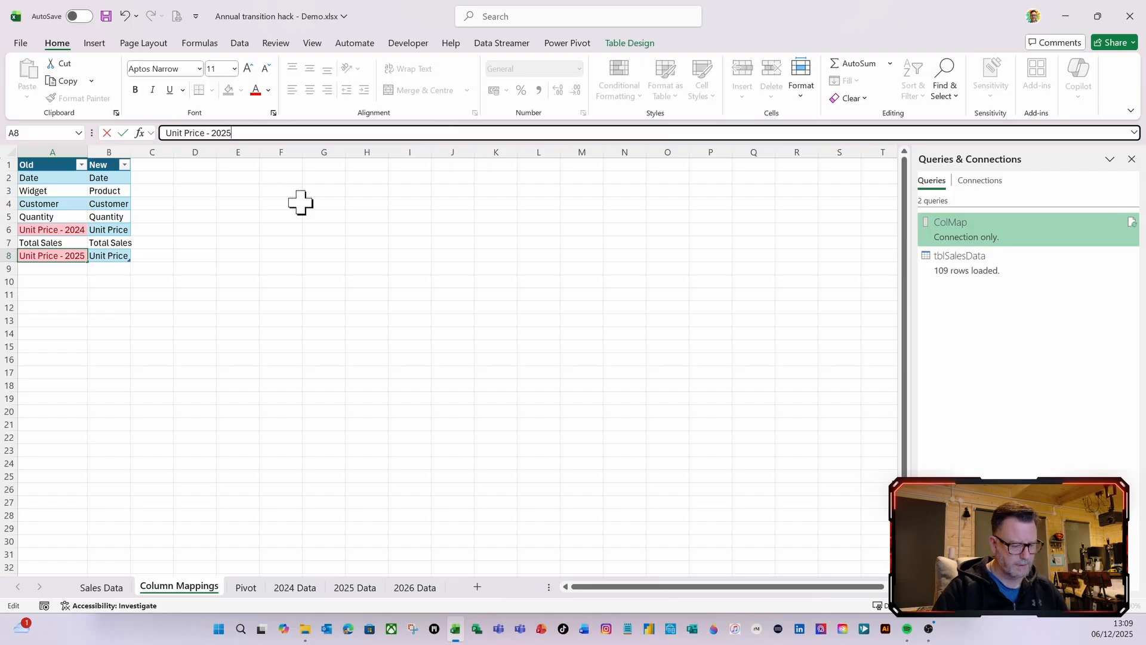
pyautogui.press('Tab')
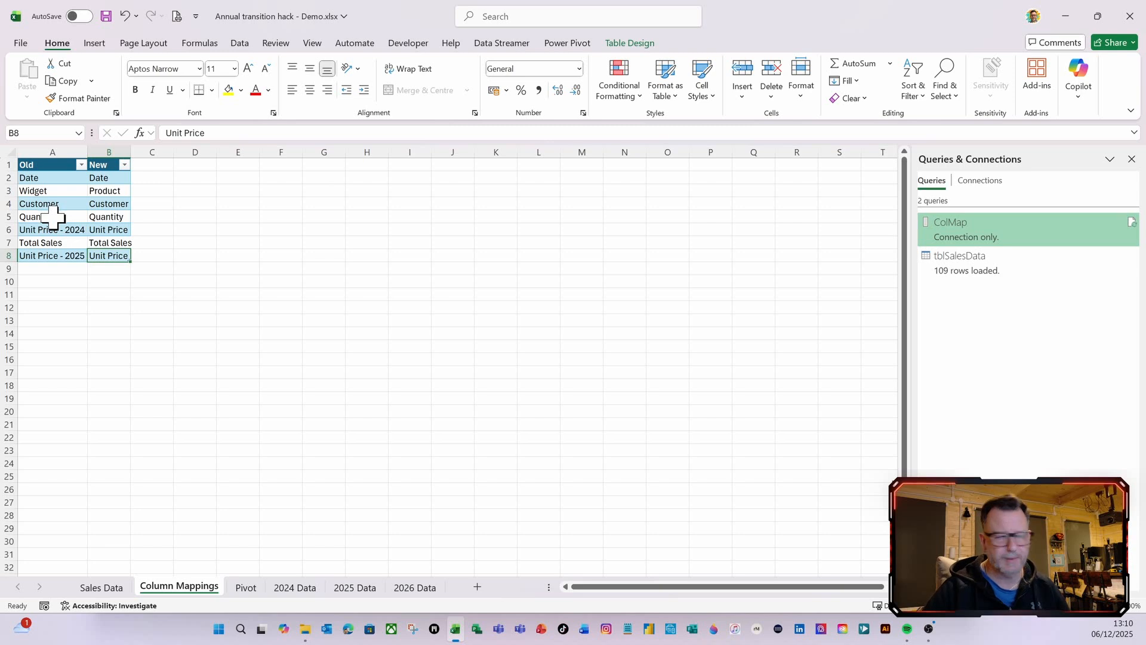
# Compare the Sales Data headers with the column mappings and try to refresh all the workbook's queries.
pyautogui.click(89, 591)
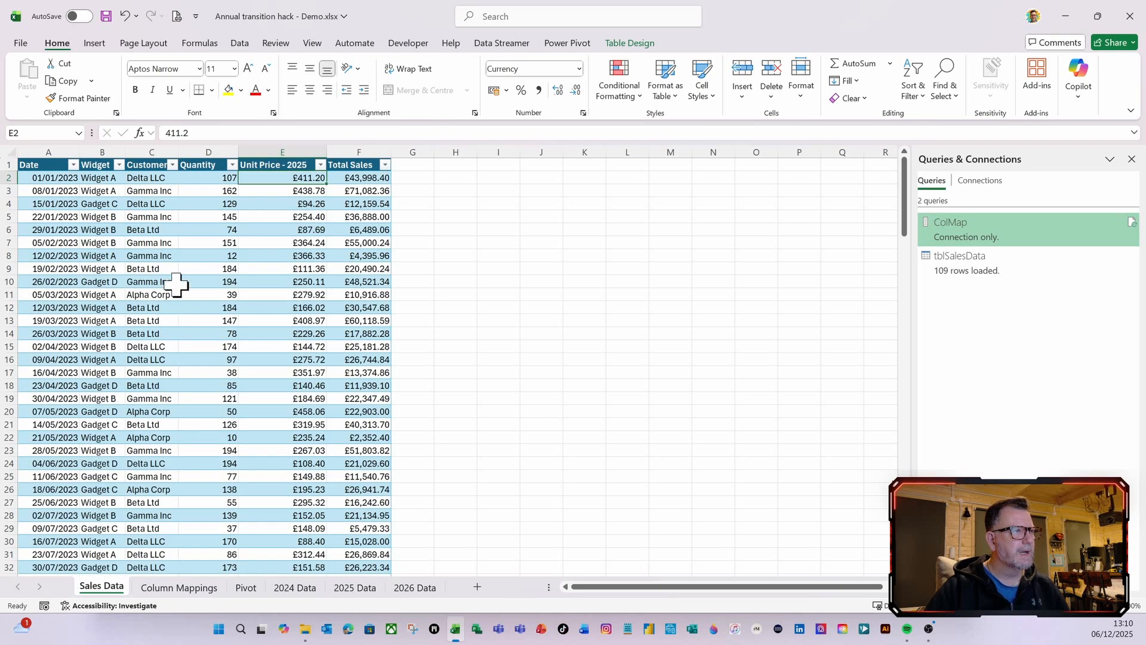
pyautogui.click(157, 293)
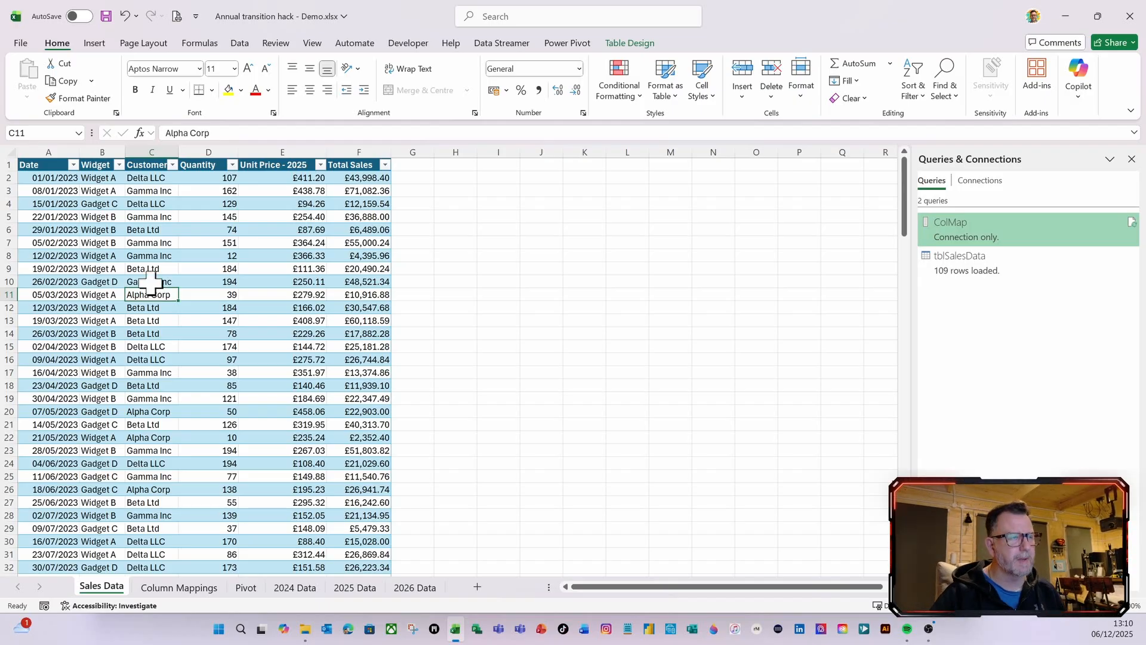
pyautogui.click(179, 587)
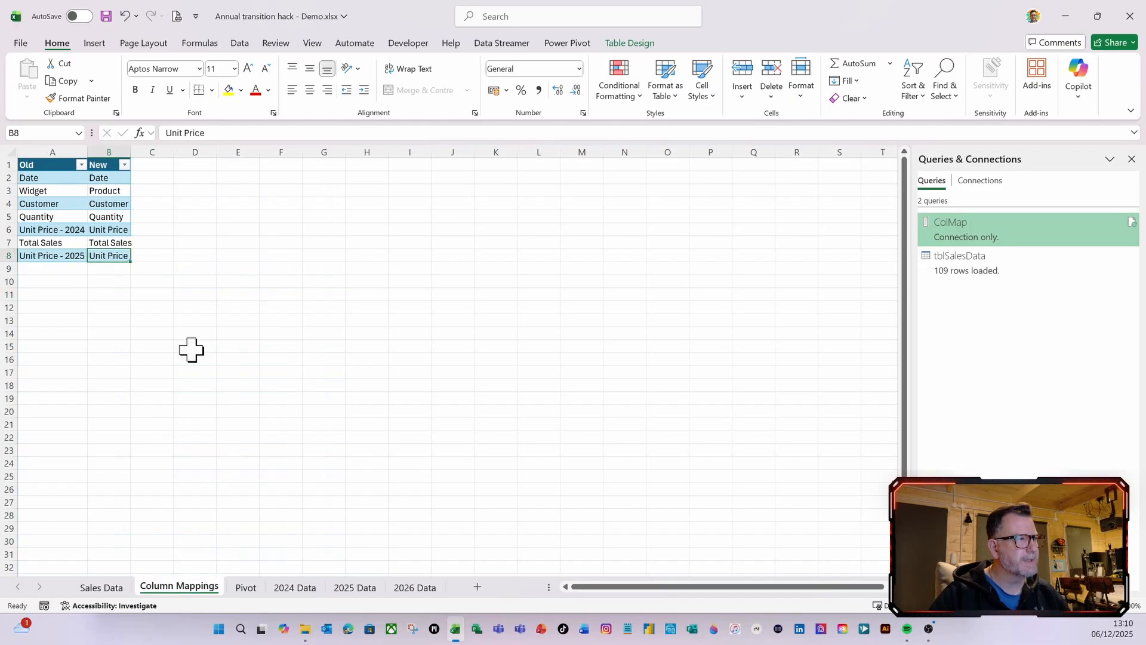
pyautogui.click(34, 228)
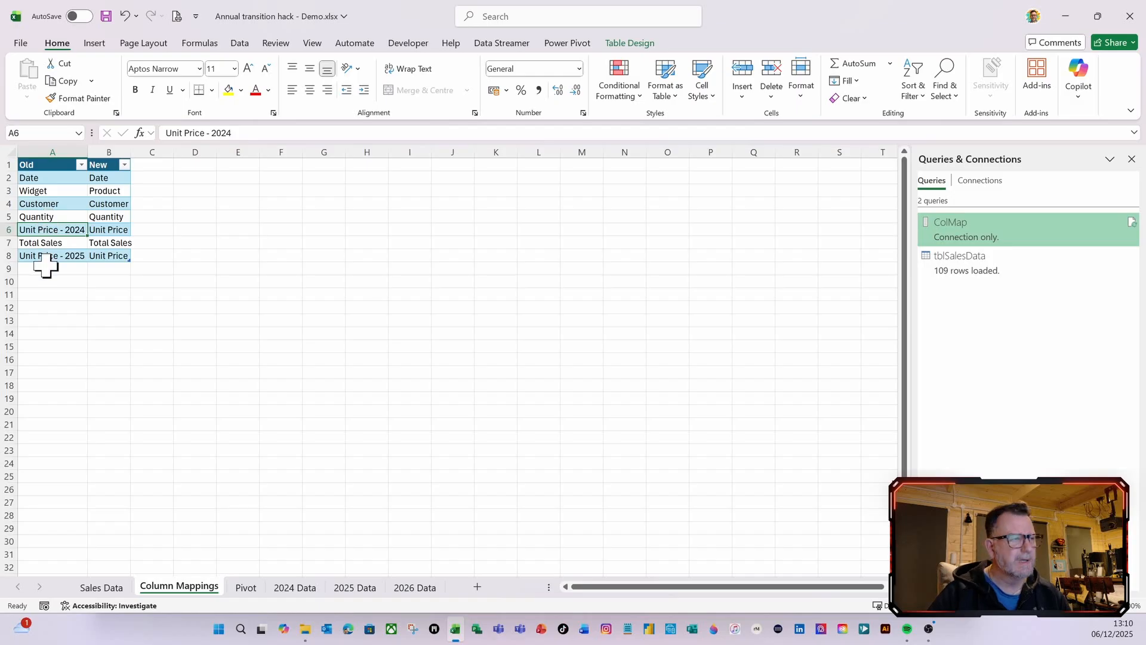
pyautogui.click(103, 587)
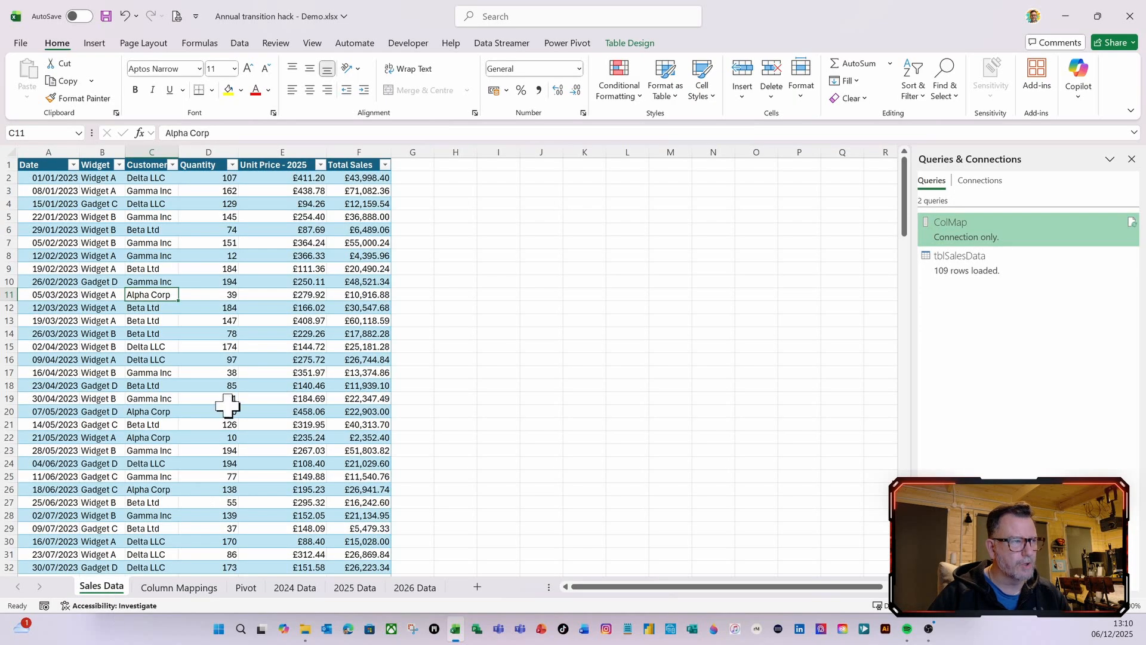
pyautogui.click(240, 45)
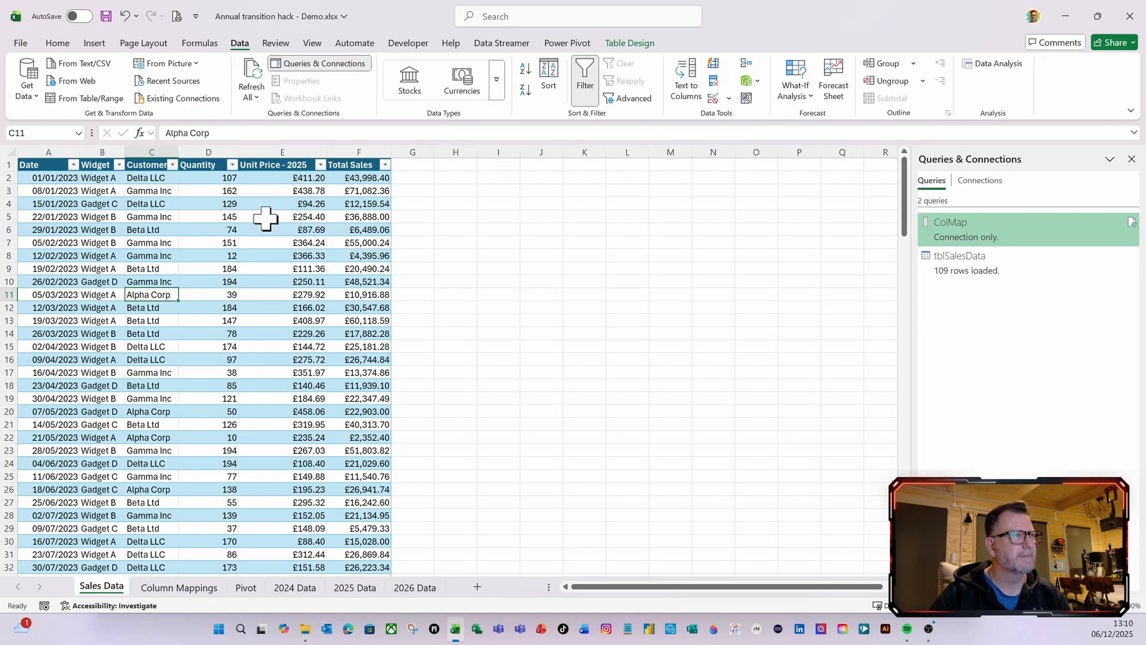
pyautogui.click(253, 74)
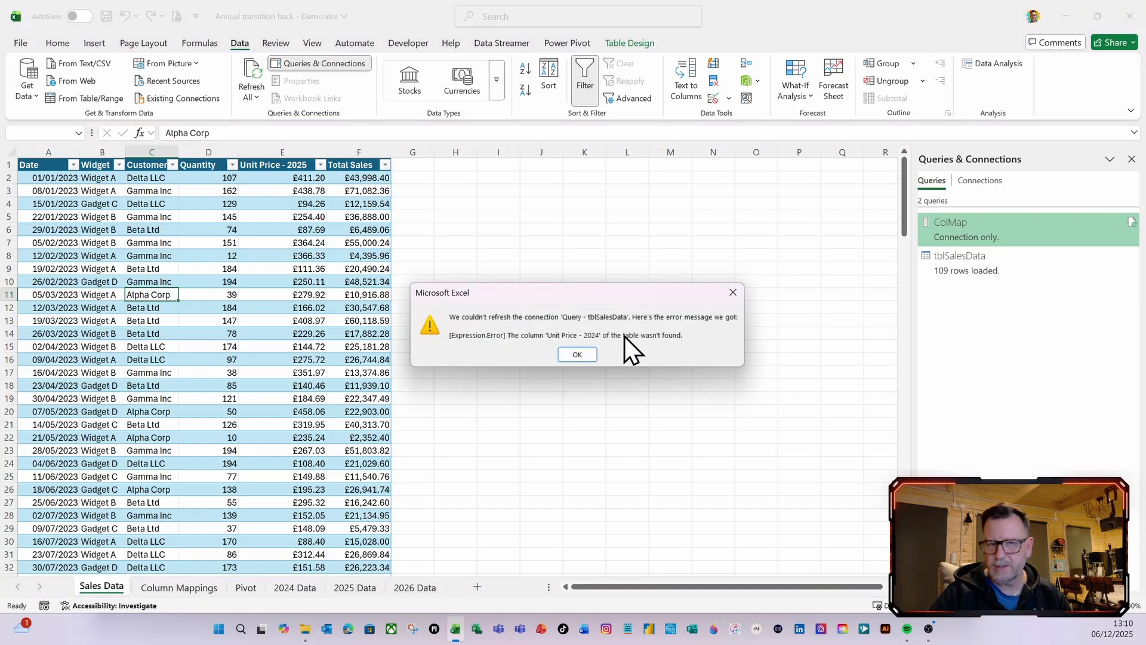
pyautogui.click(577, 355)
# Add MissingField.Ignore as the third argument of the Renamed Columns step in the tblSalesData query, and load the query back to the workbook.
pyautogui.doubleClick(960, 268)
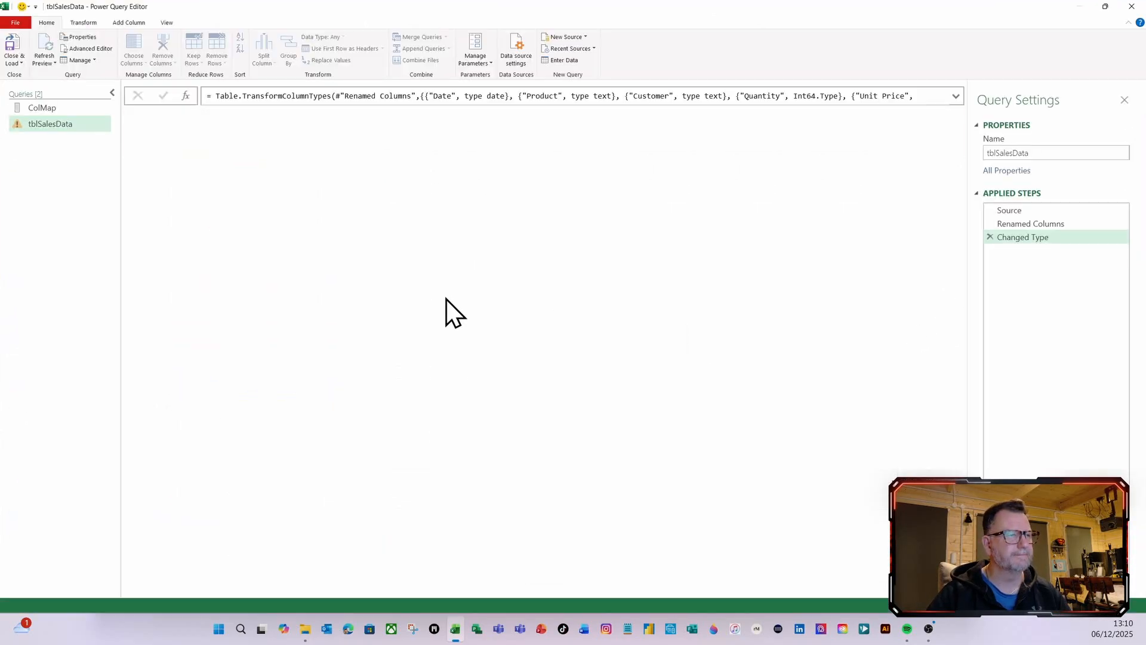
pyautogui.click(1014, 225)
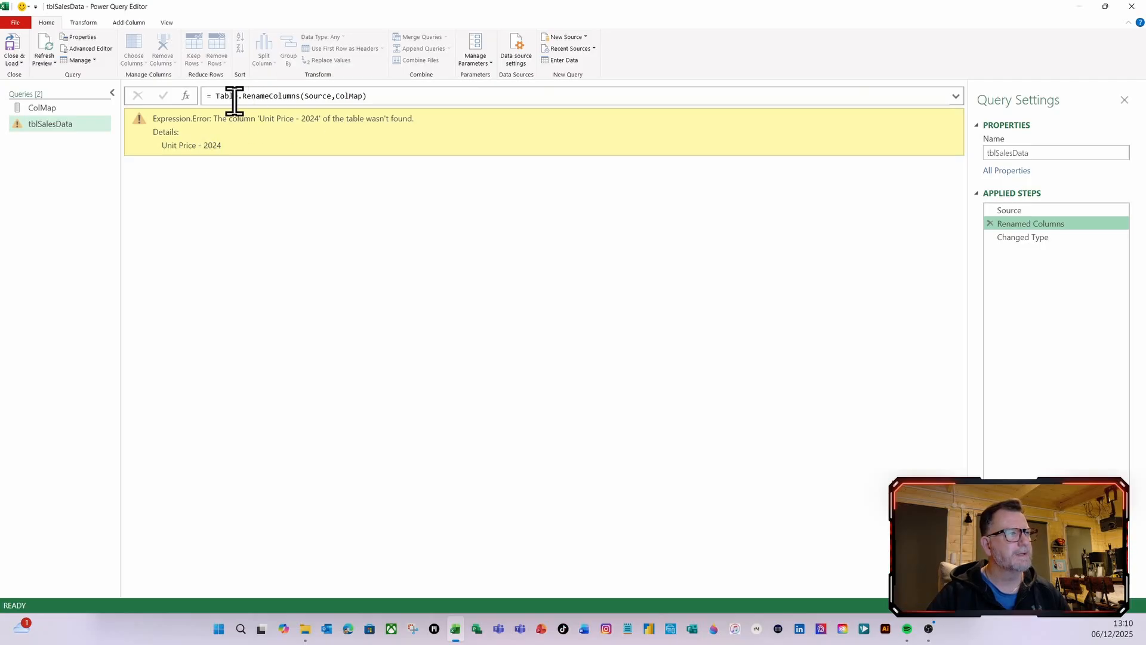
pyautogui.click(364, 96)
pyautogui.write(',')
pyautogui.write('mis')
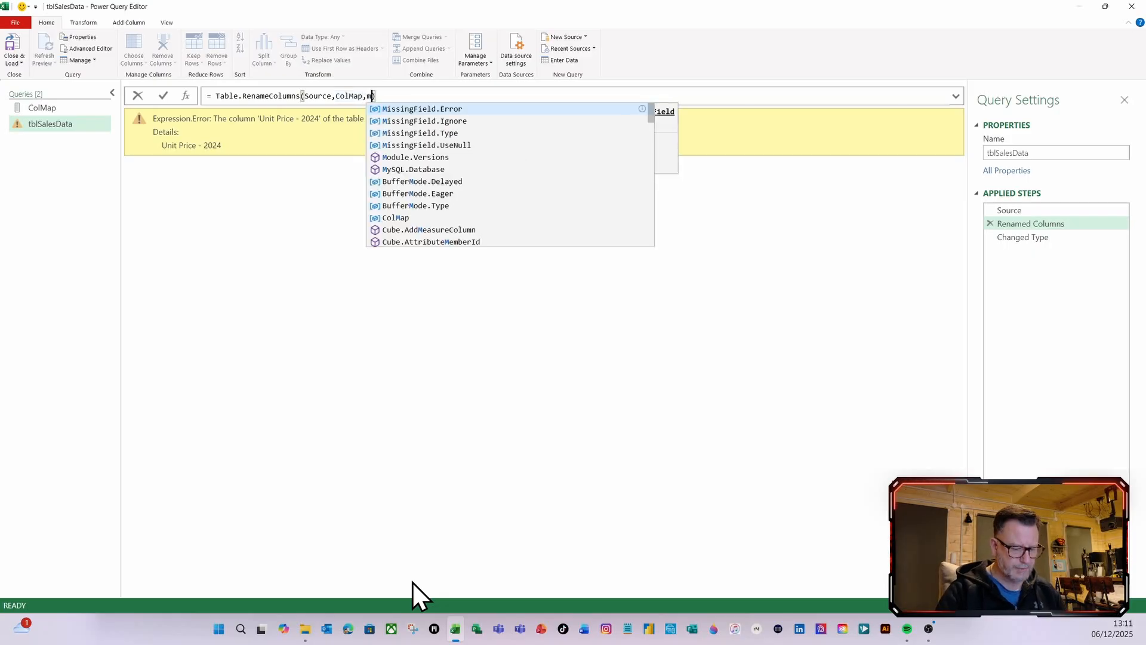
pyautogui.click(436, 121)
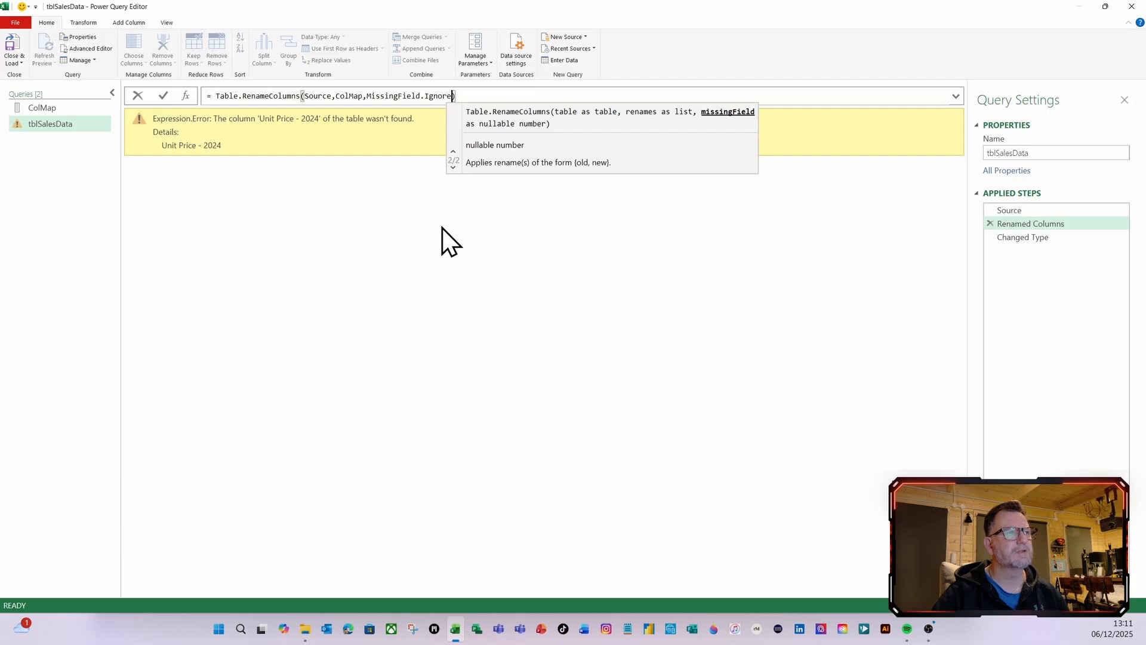
pyautogui.click(165, 97)
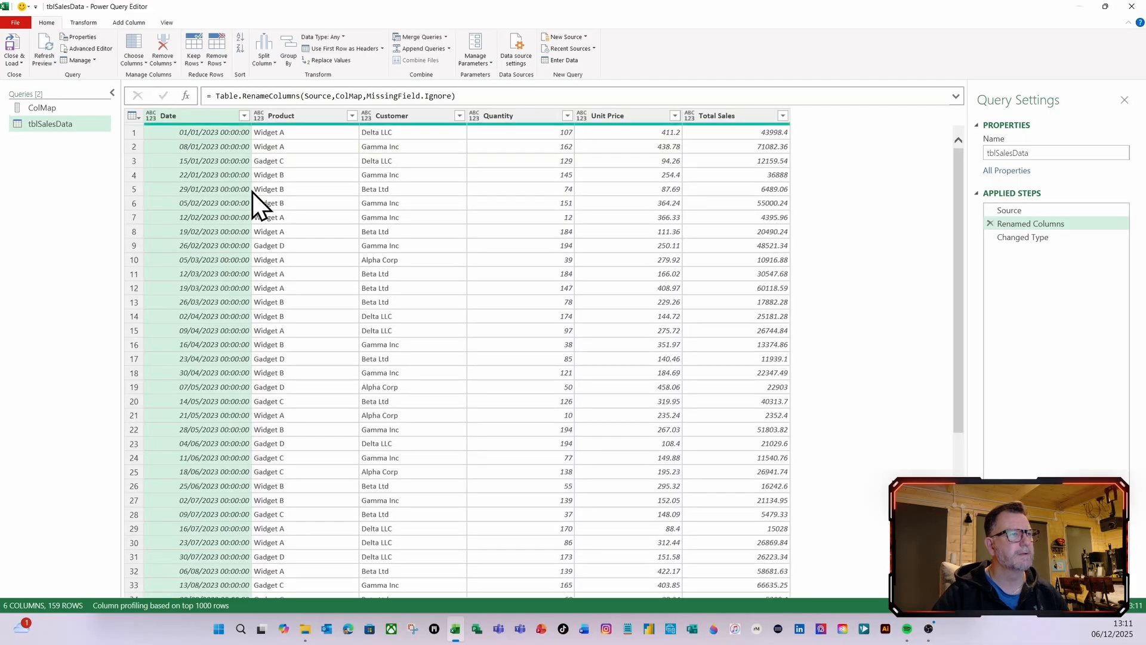
pyautogui.click(1018, 237)
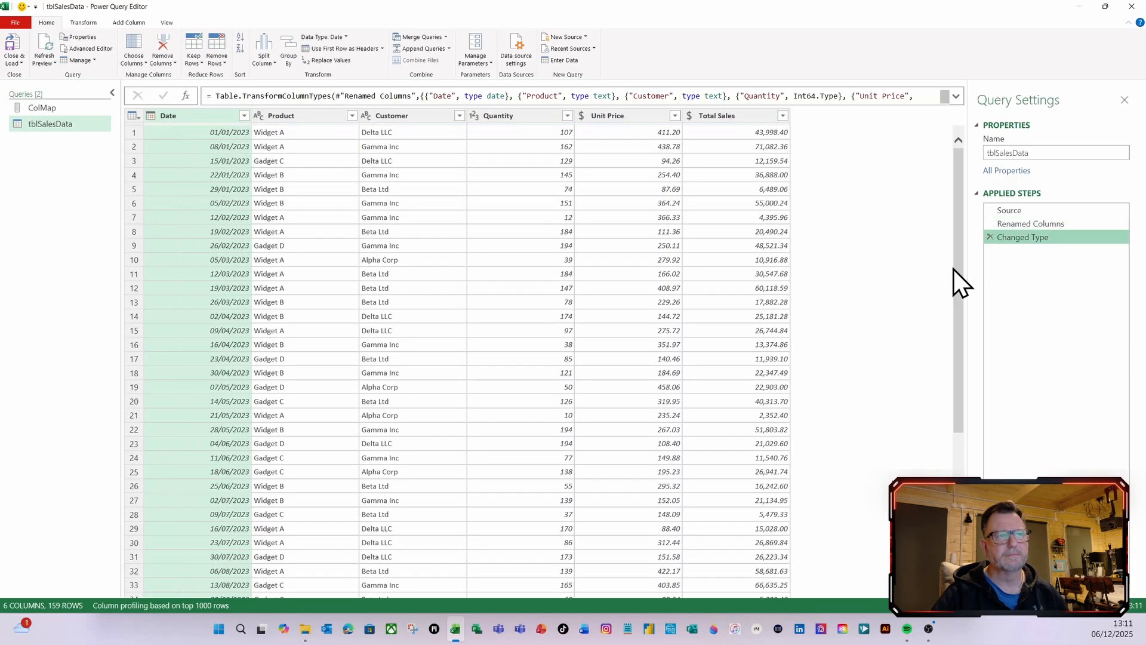
pyautogui.click(15, 48)
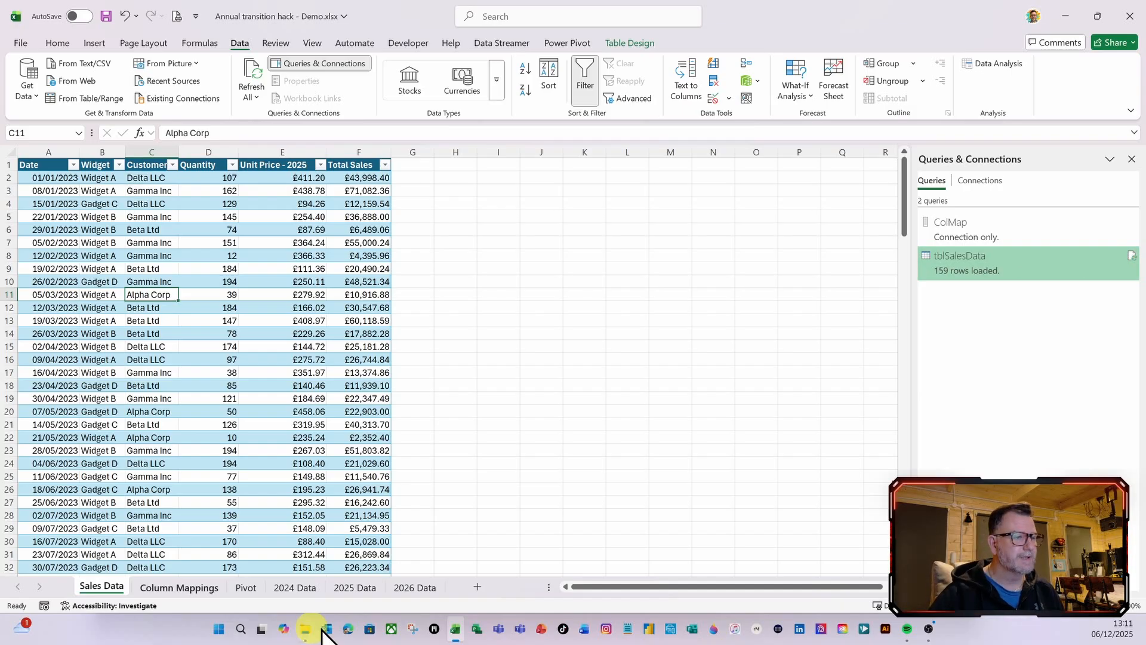
# Copy the records A1:F5 from the 2026 Data sheet and append them to the Sales Data table, starting at A161.
pyautogui.click(414, 591)
pyautogui.moveTo(41, 163); pyautogui.dragTo(253, 212)
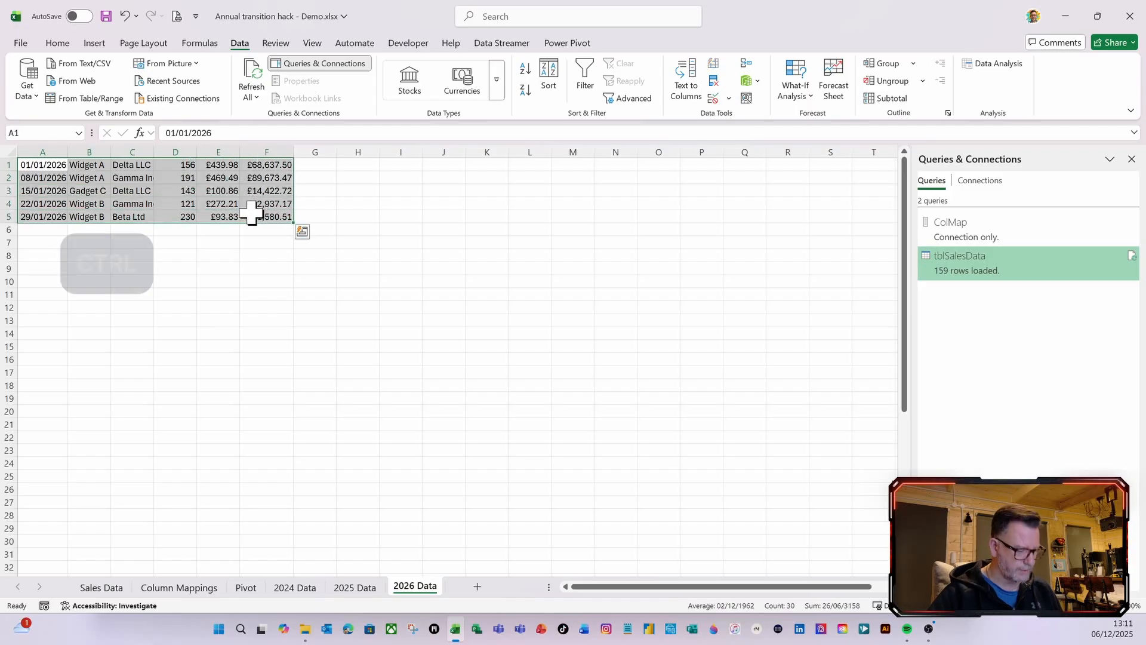
pyautogui.hotkey('ctrl', 'c')
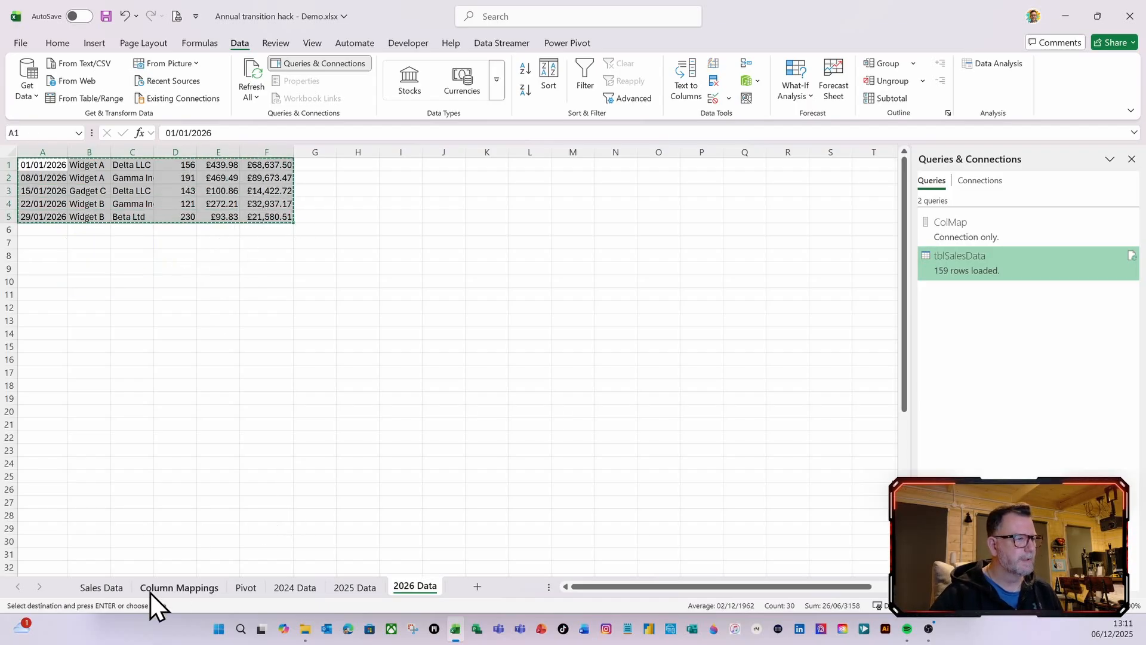
pyautogui.click(104, 590)
pyautogui.scroll(-6, 174, 432)
pyautogui.scroll(-20, 168, 436)
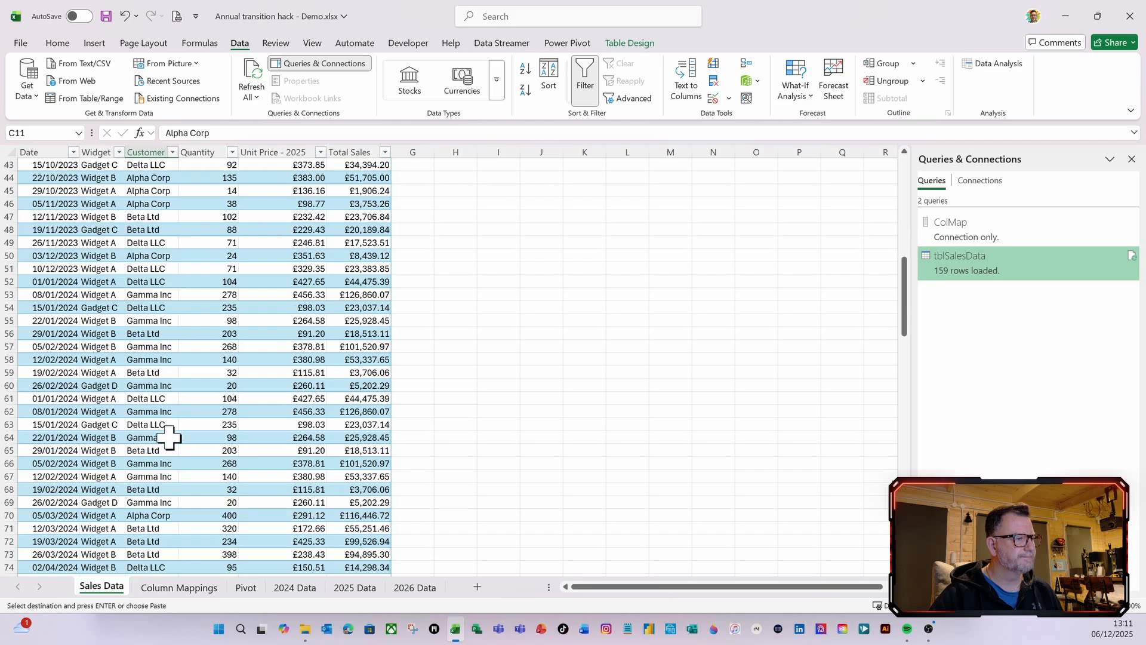
pyautogui.scroll(-10, 168, 438)
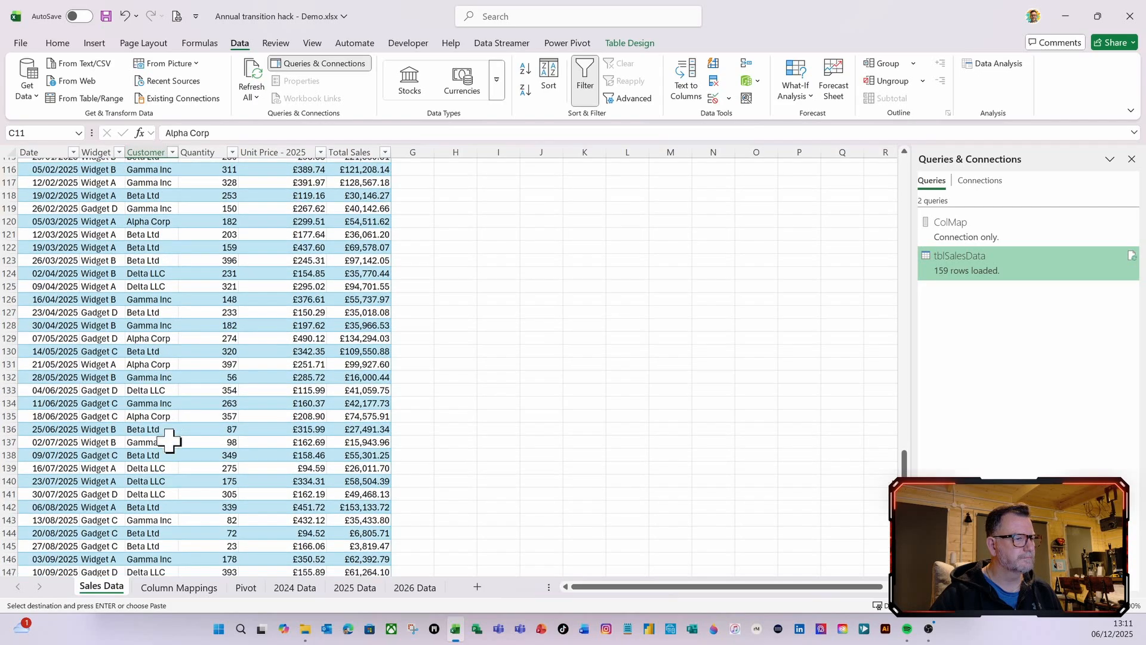
pyautogui.click(63, 530)
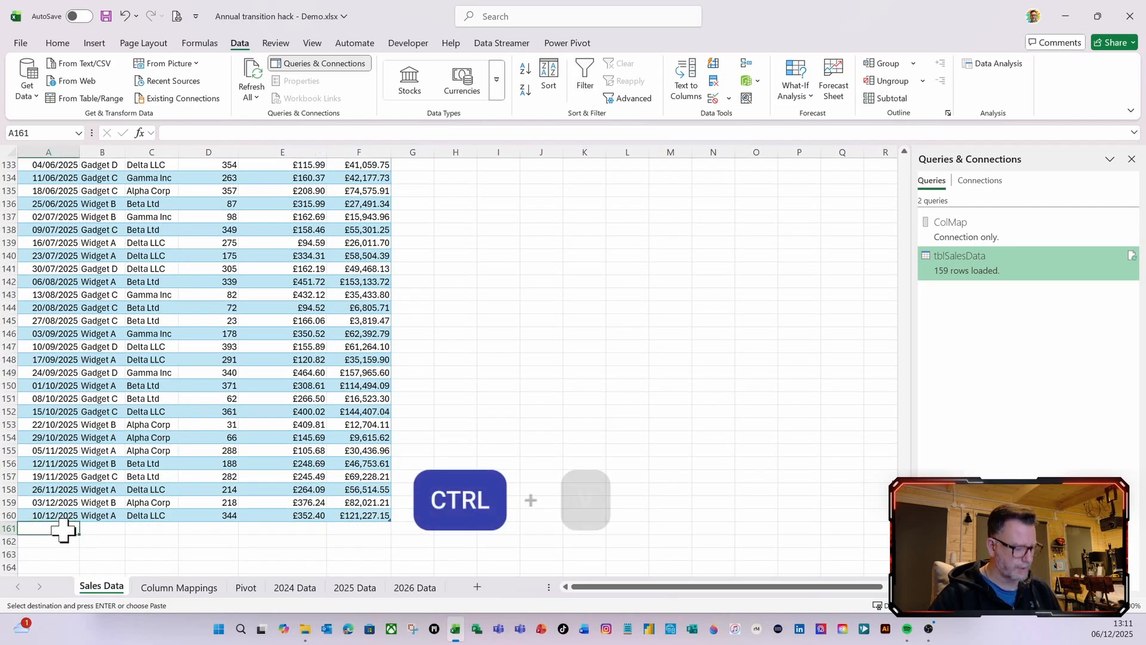
pyautogui.hotkey('ctrl', 'v')
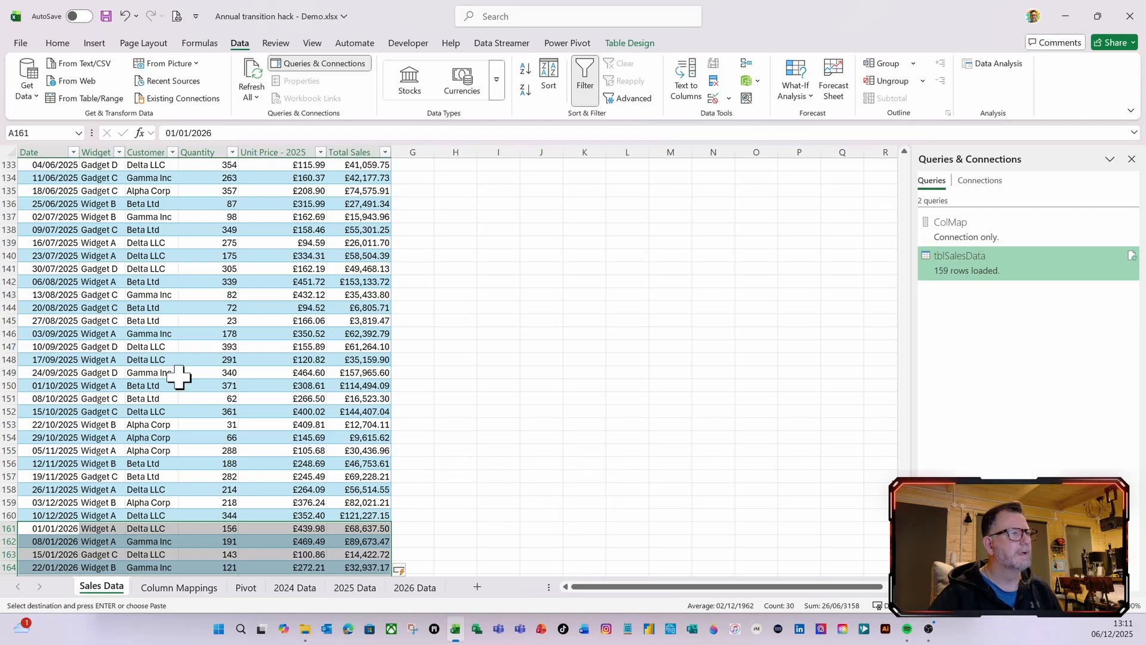
# Rename the Sales Data table's headers, E1 as Unit Price - 2026 and B1 as Product.
pyautogui.hotkey('ctrl', 'Home')
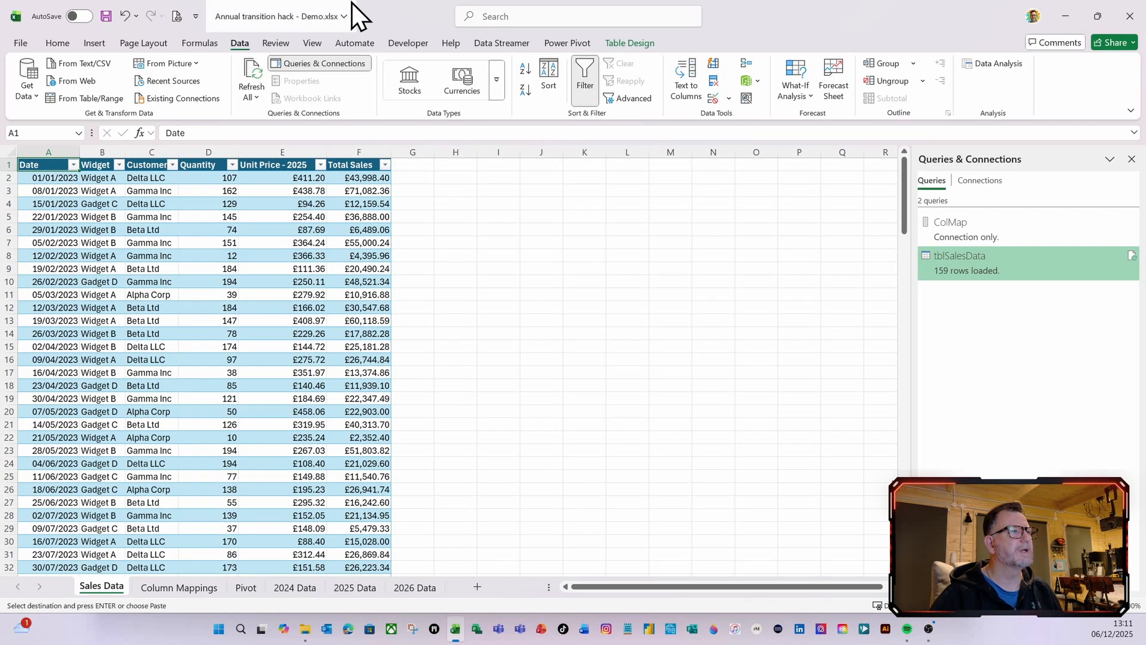
pyautogui.click(292, 168)
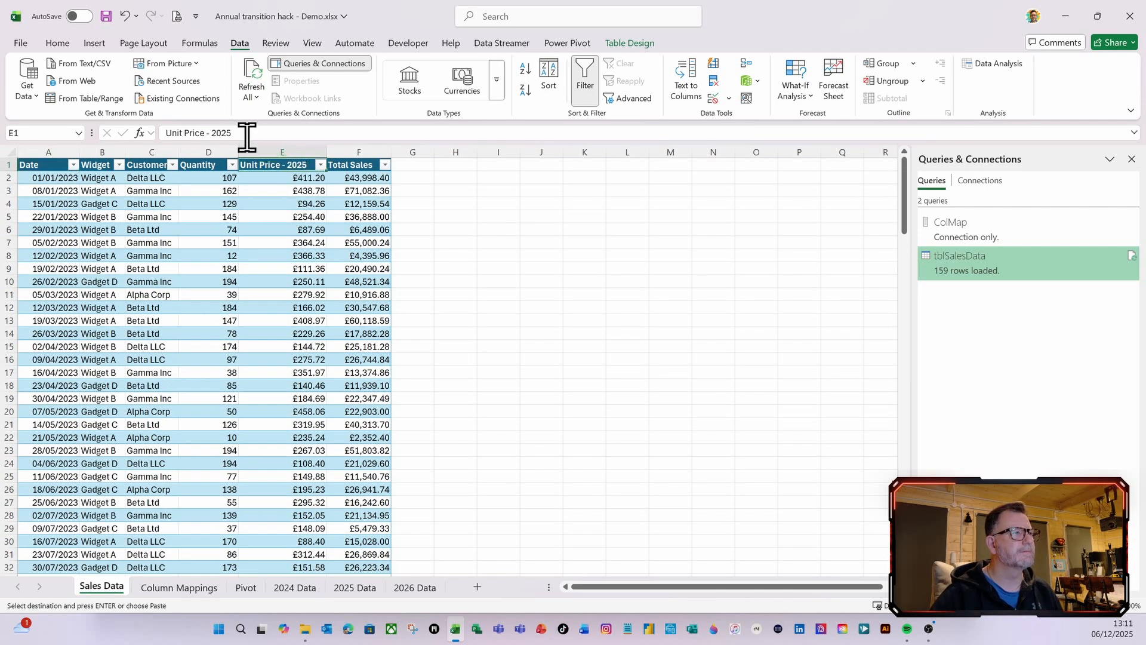
pyautogui.click(247, 134)
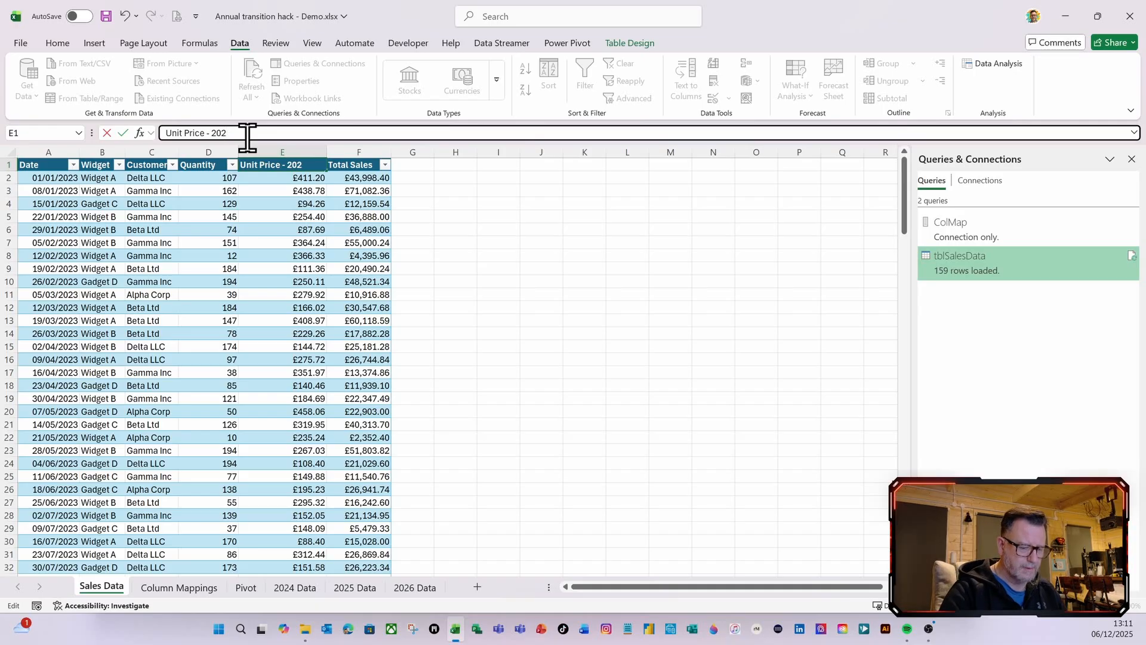
pyautogui.press('Return')
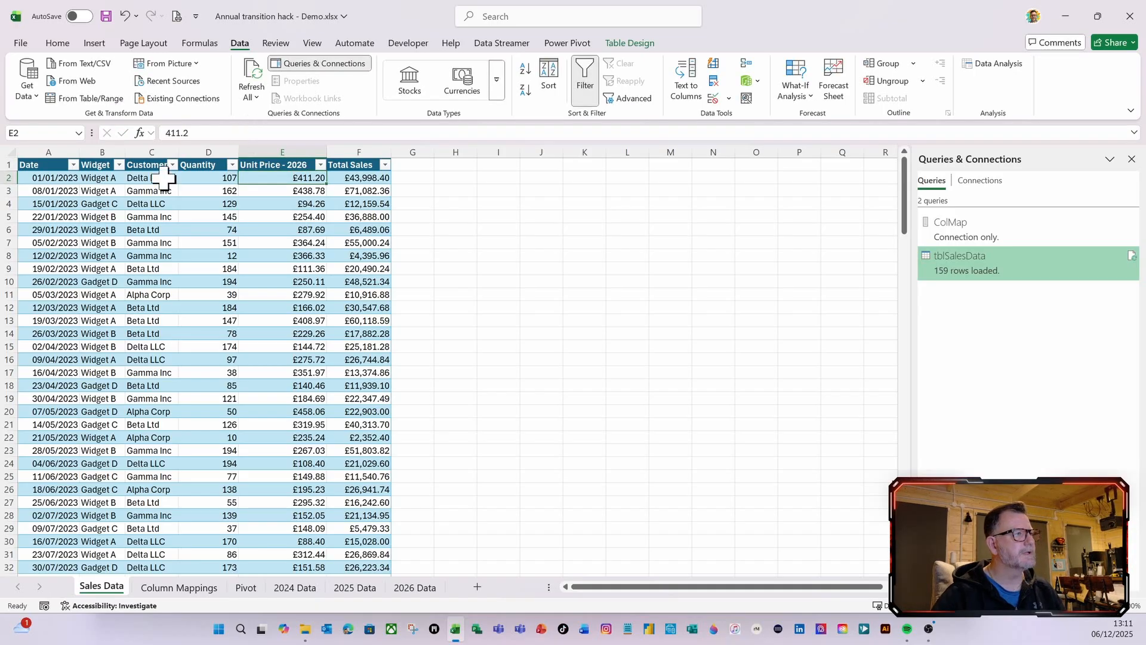
pyautogui.click(96, 165)
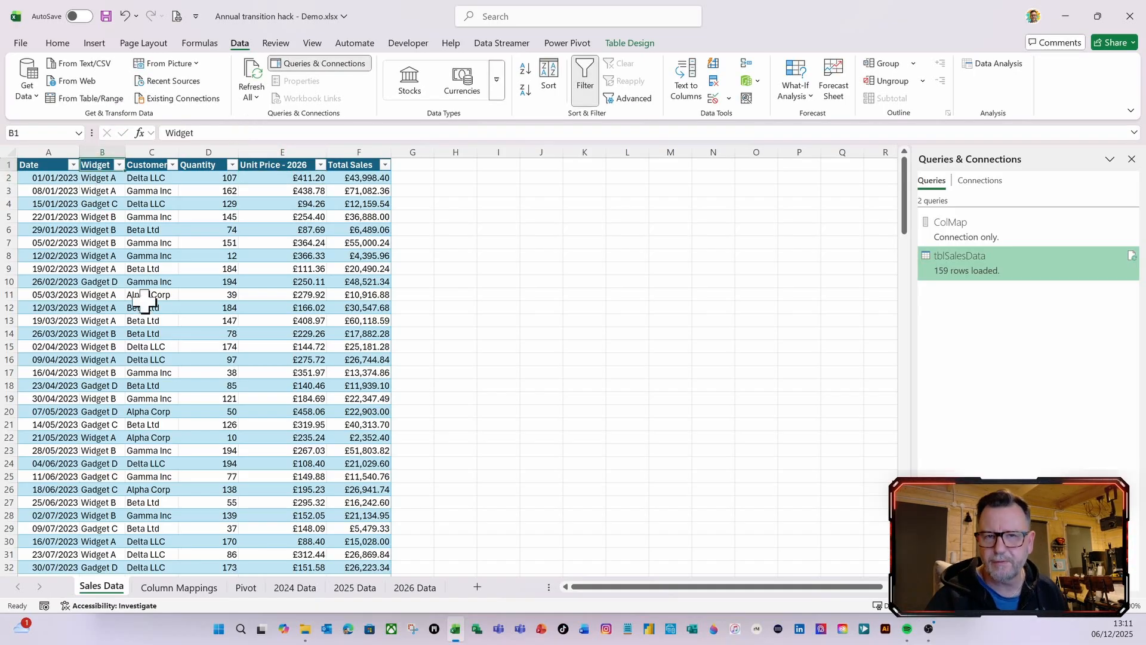
pyautogui.write('Product')
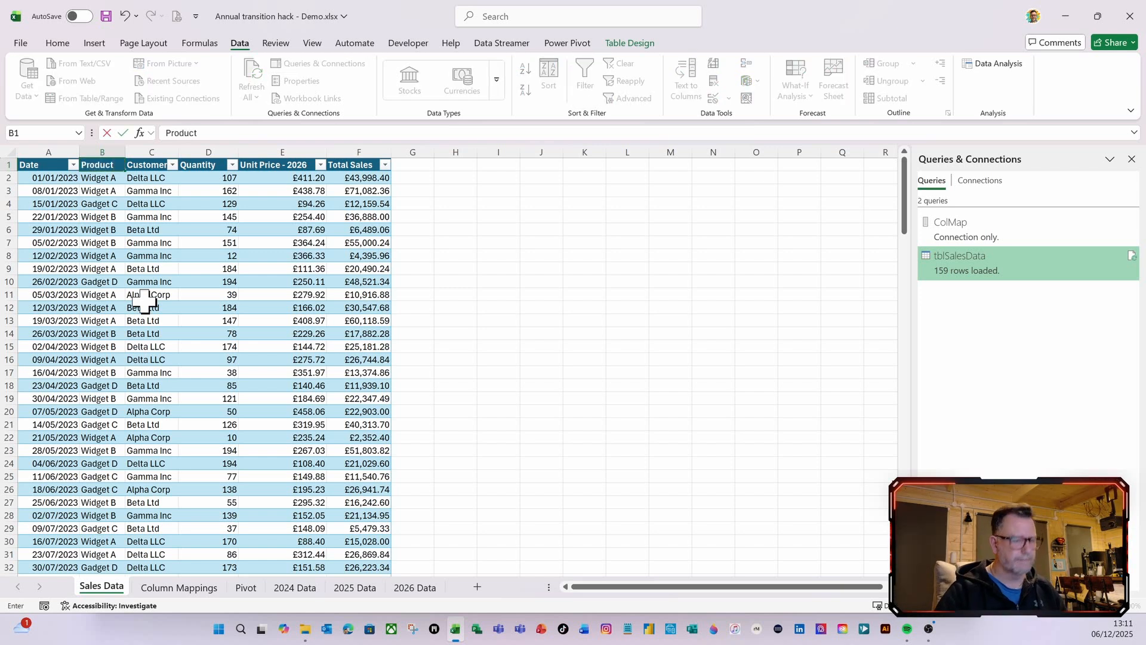
pyautogui.press('Return')
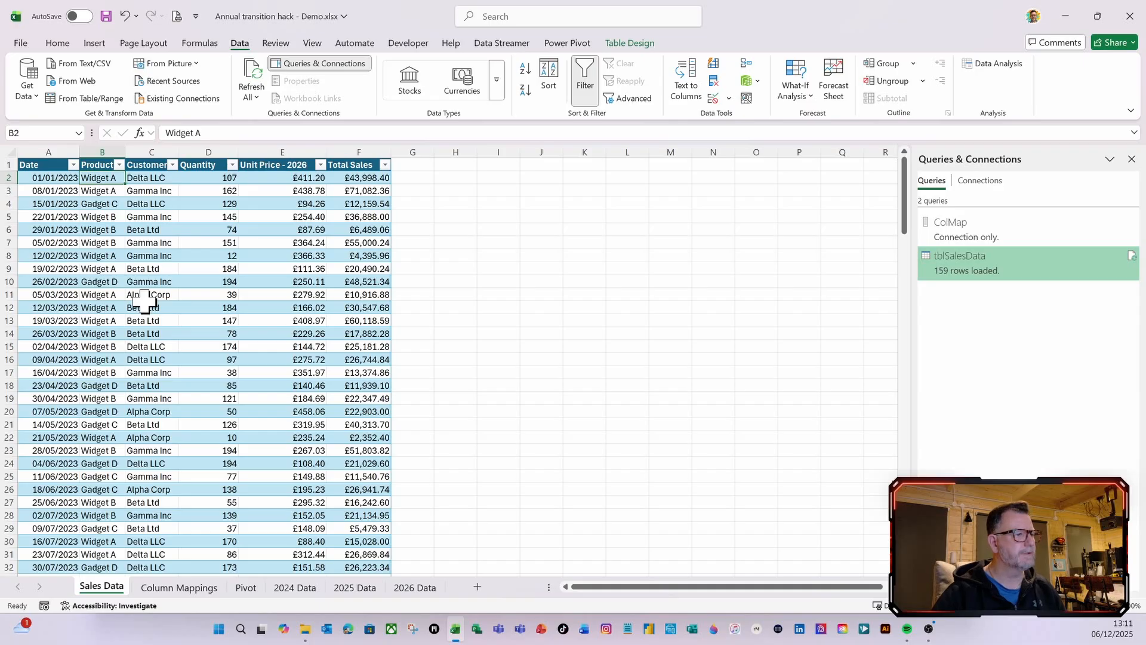
# Duplicate the Unit Price - 2025 mapping row A8:B8 on the Column Mappings sheet into a new row starting at A9.
pyautogui.click(172, 590)
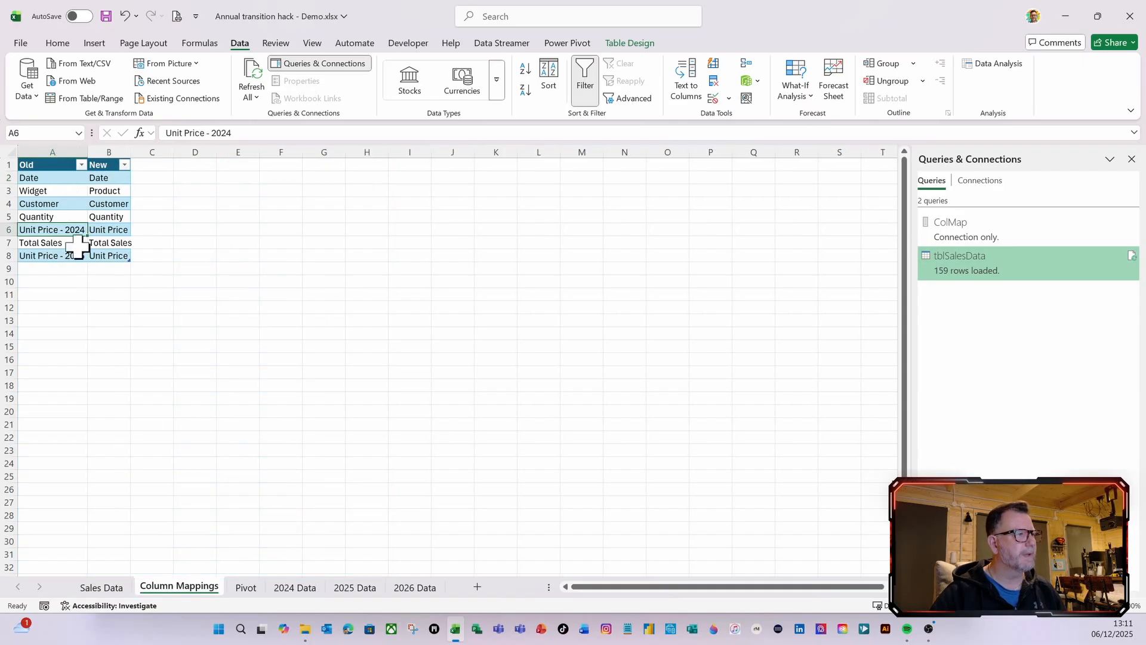
pyautogui.moveTo(60, 256); pyautogui.dragTo(96, 255)
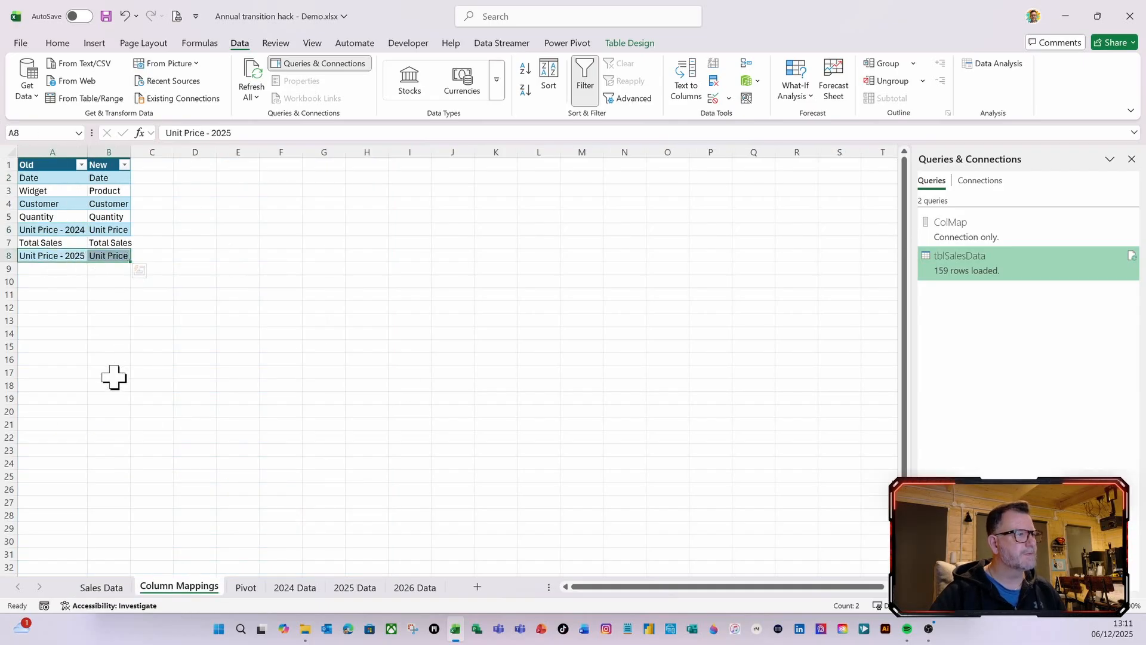
pyautogui.hotkey('ctrl', 'c')
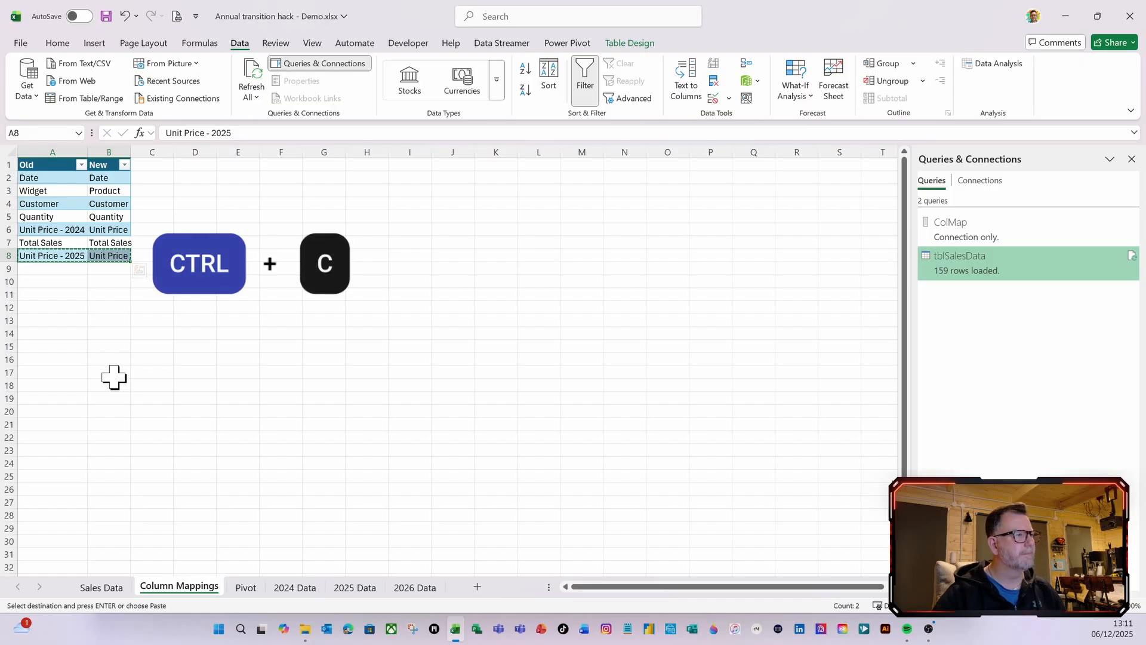
pyautogui.click(34, 270)
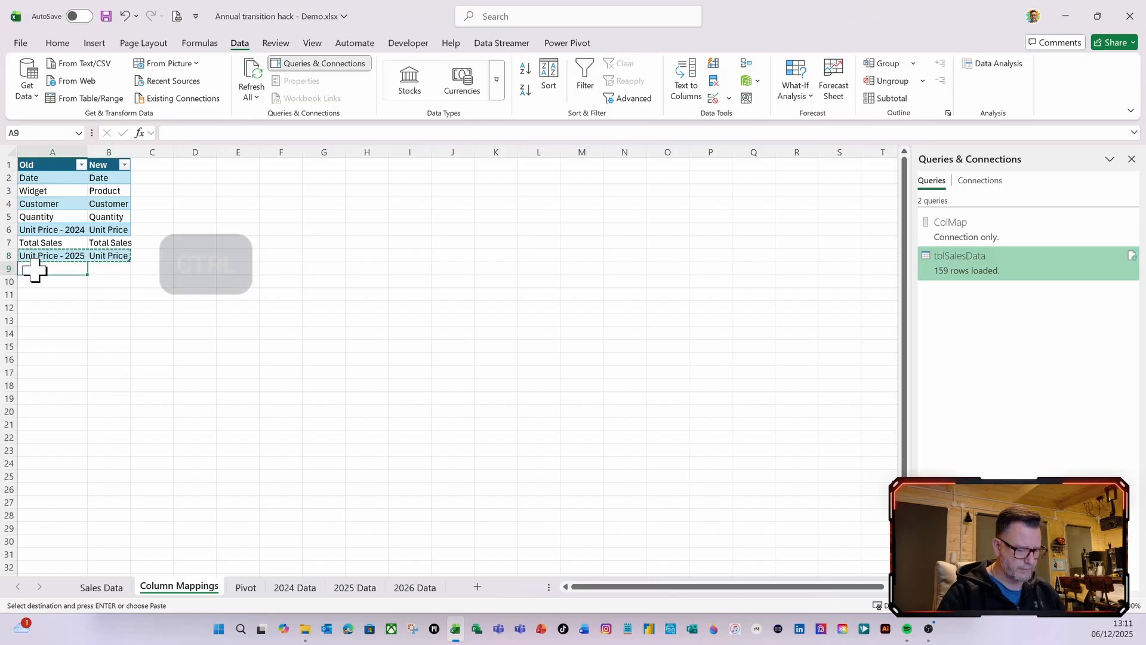
pyautogui.hotkey('ctrl', 'v')
pyautogui.hscroll(3, 26, 249)
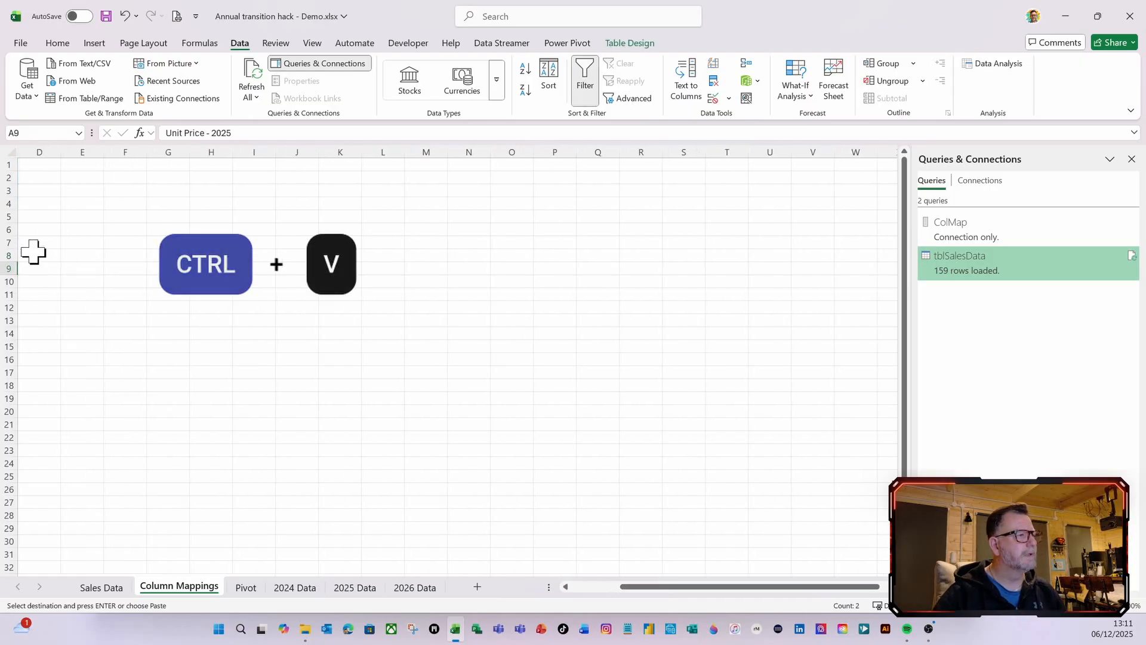
# Change the duplicated Old name in A9 of the Column Mappings table to Unit Price - 2026.
pyautogui.moveTo(708, 589); pyautogui.dragTo(537, 593)
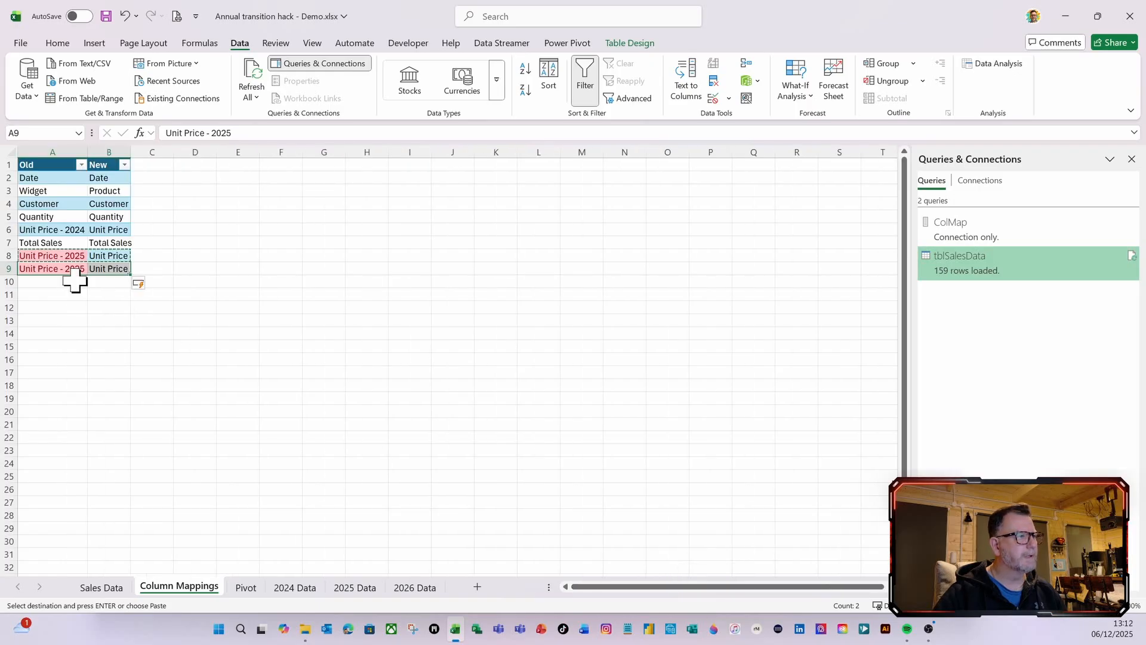
pyautogui.click(234, 133)
pyautogui.press('BackSpace')
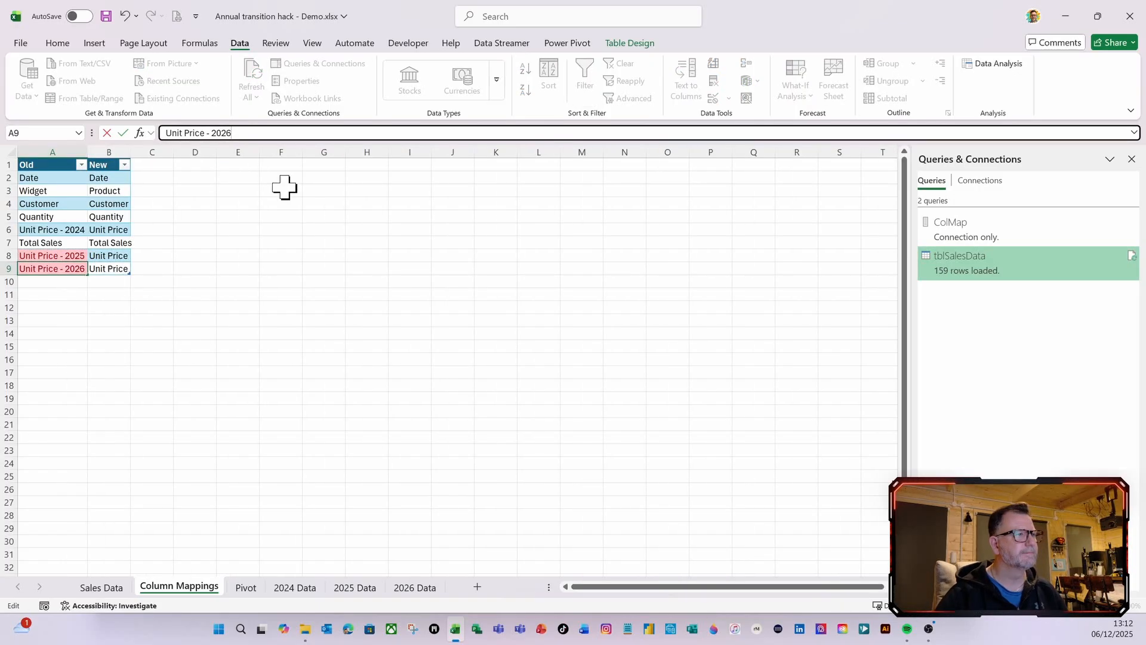
pyautogui.press('Tab')
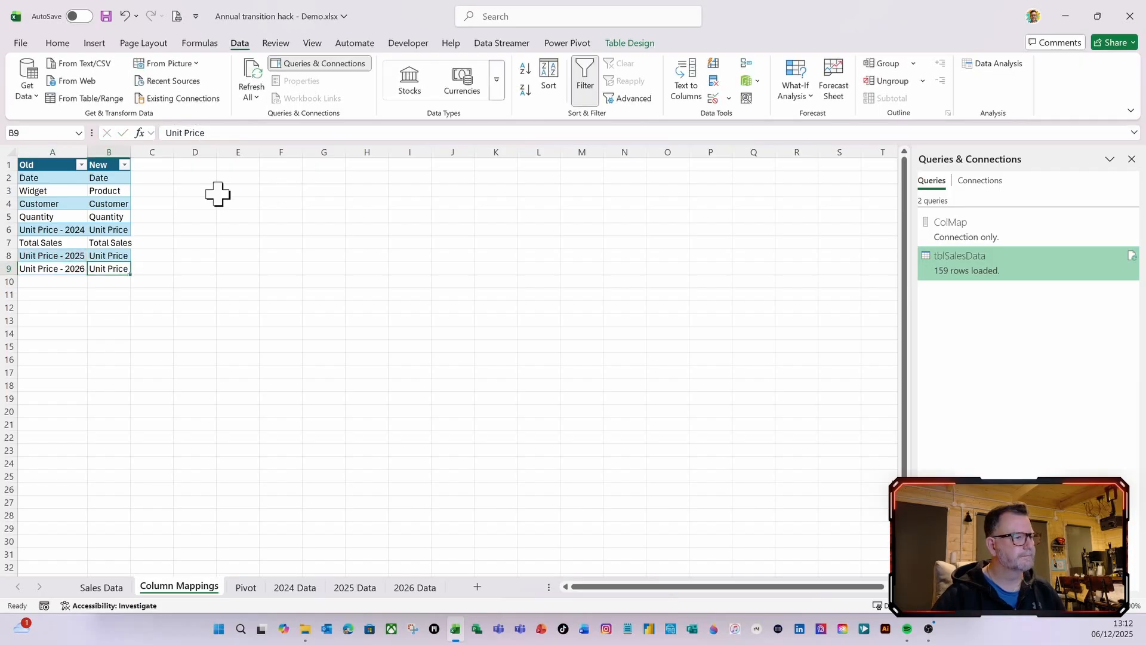
# Refresh all the workbook's data from the Sales Data sheet, and check the Column Mappings table.
pyautogui.click(102, 588)
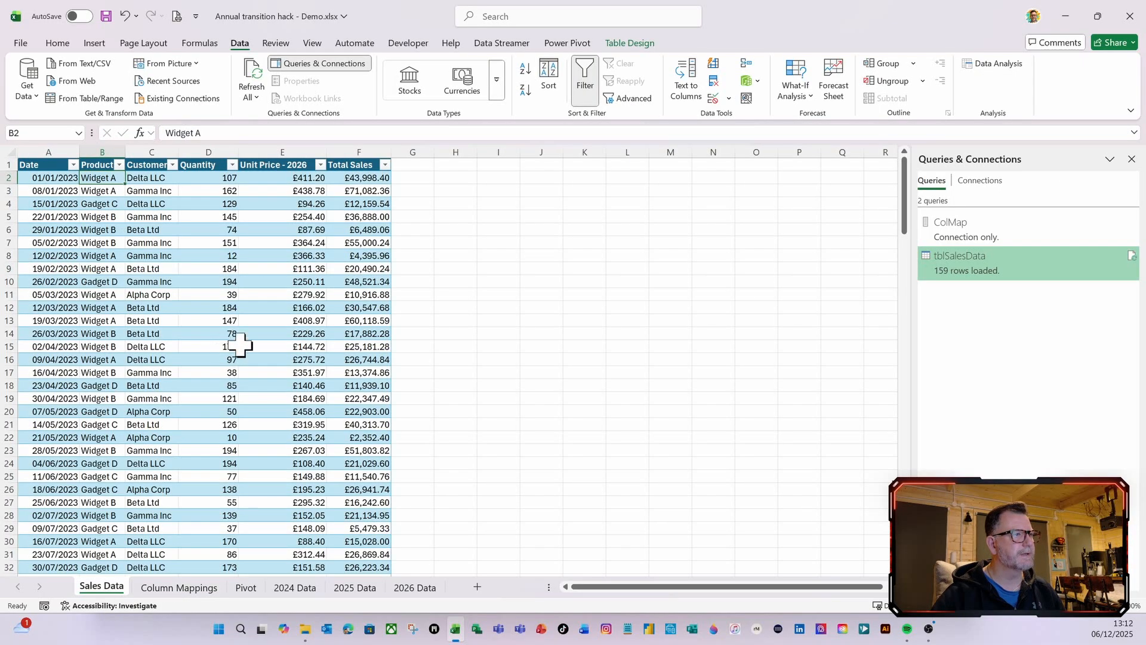
pyautogui.click(250, 76)
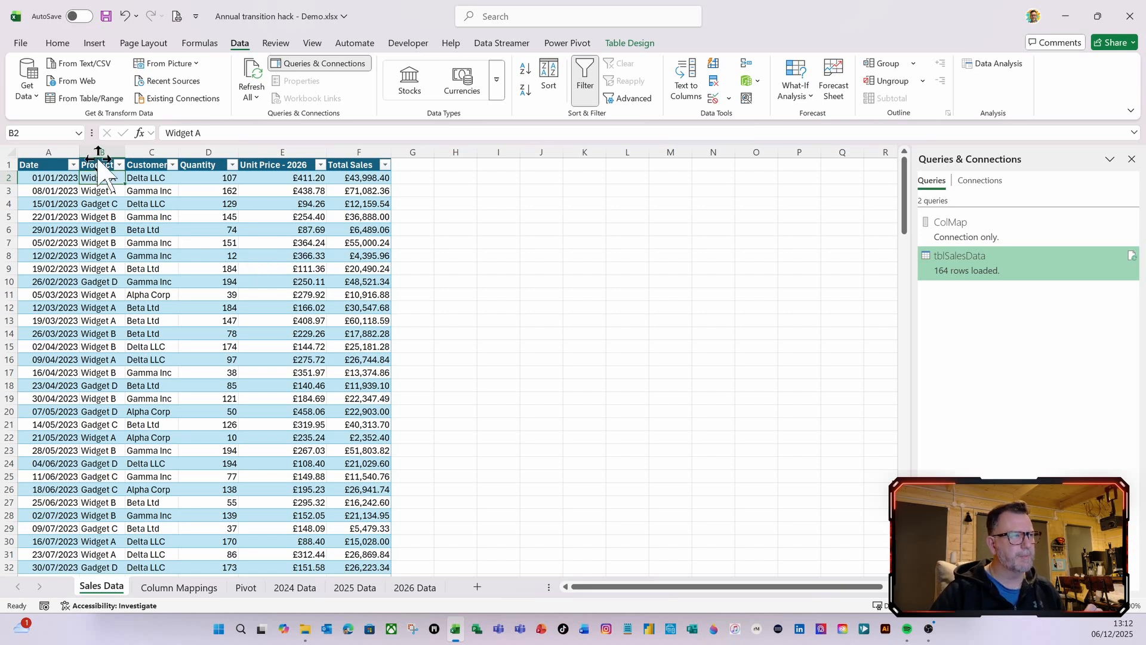
pyautogui.click(179, 587)
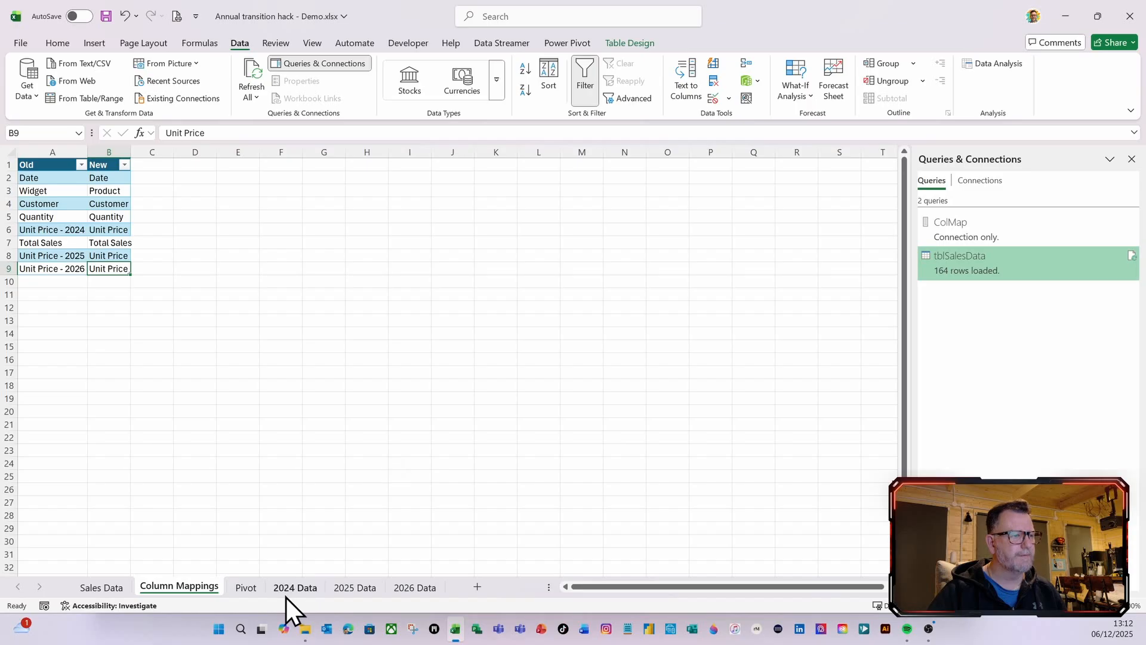
# Filter the Pivot sheet's Date timeline to 2024, 2025 and 2026 in turn, and finish on 2025.
pyautogui.click(246, 588)
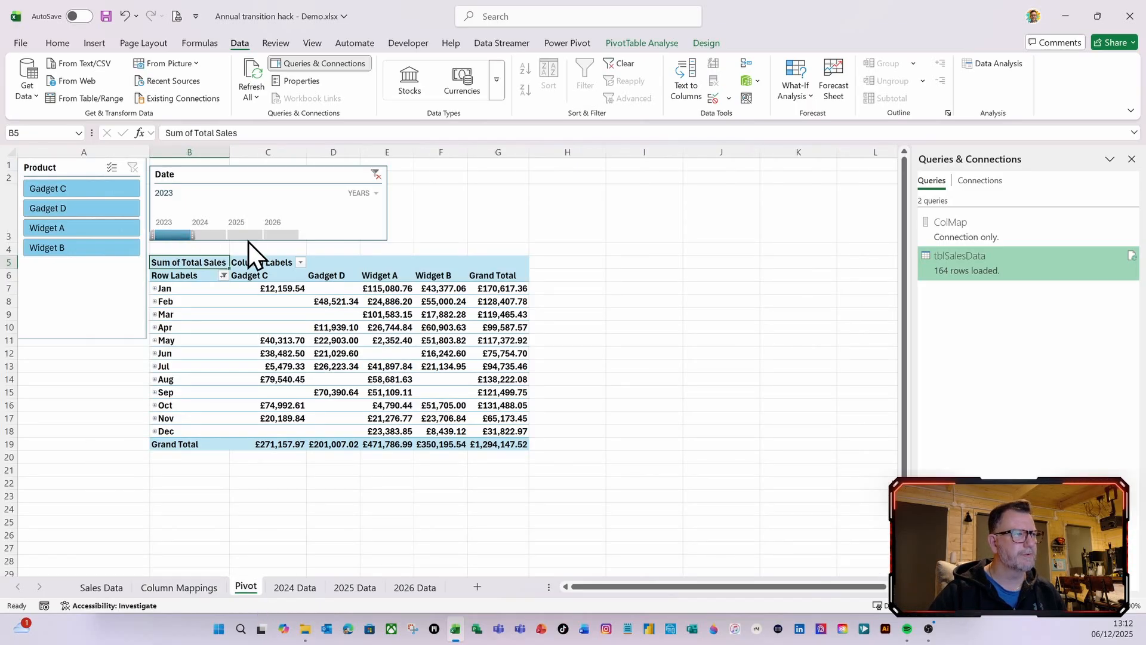
pyautogui.click(210, 235)
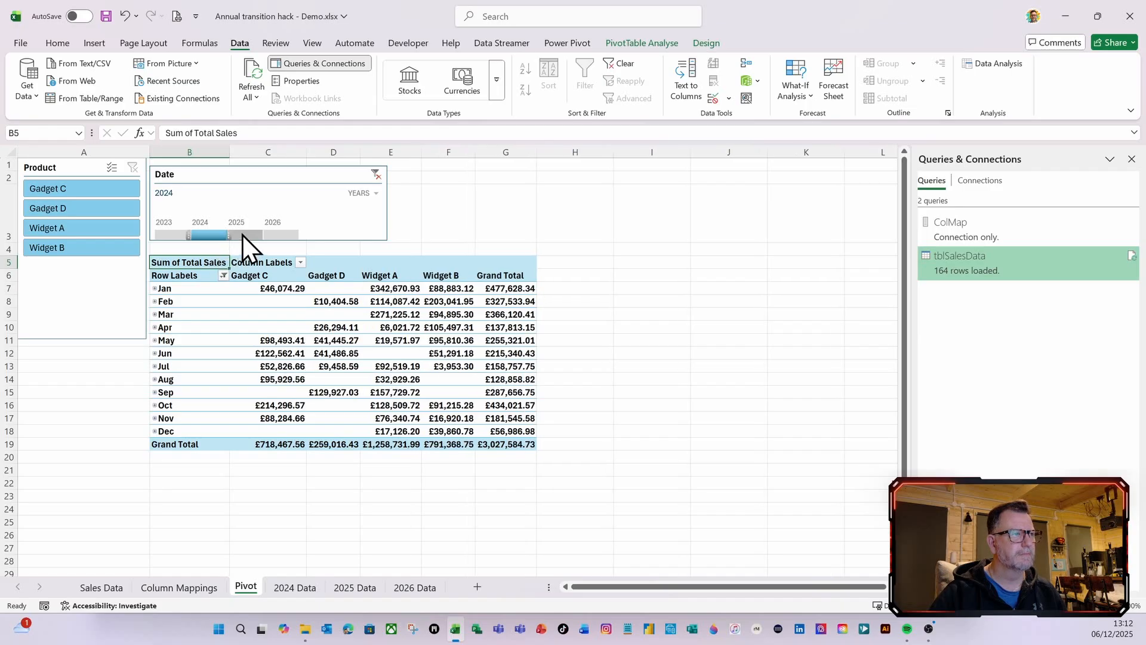
pyautogui.click(243, 235)
pyautogui.click(282, 235)
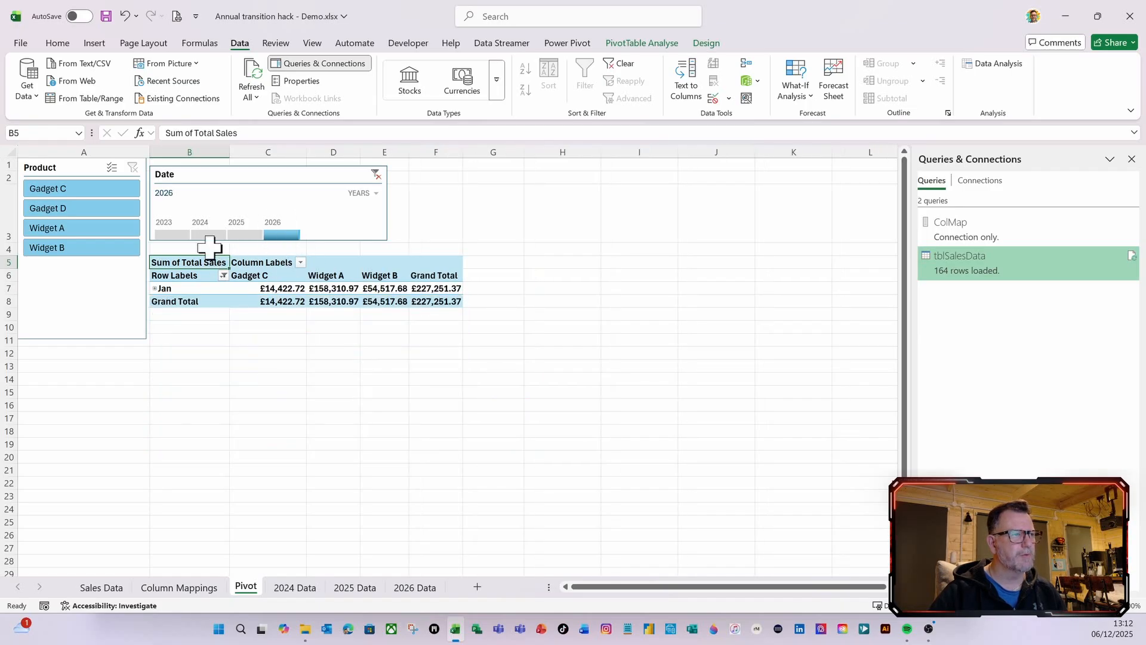
pyautogui.click(237, 235)
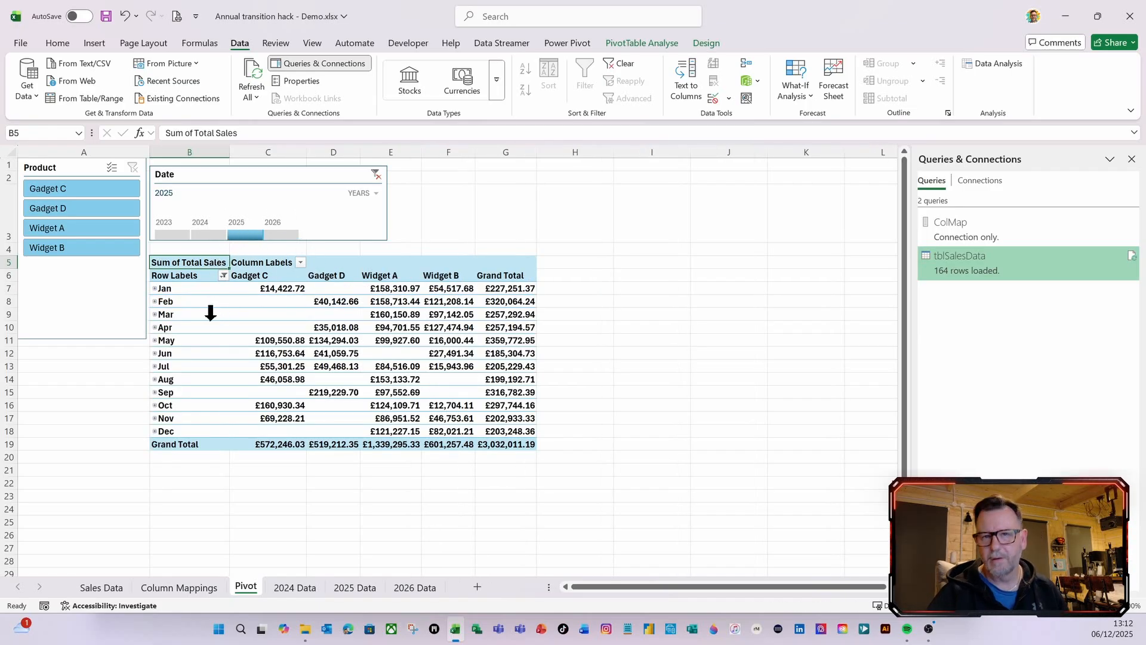